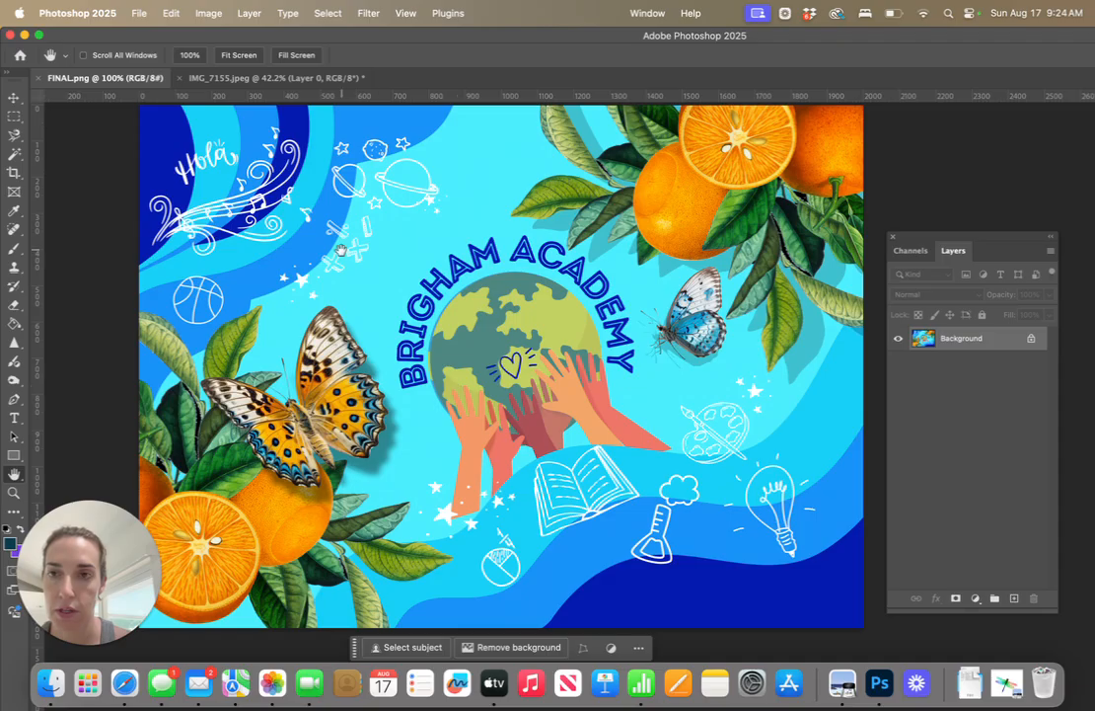
Bring the IMG_7155.jpeg wall photo forward, and switch to Page 4 - FINAL of the Brigham Academy design in Canva
click(262, 81)
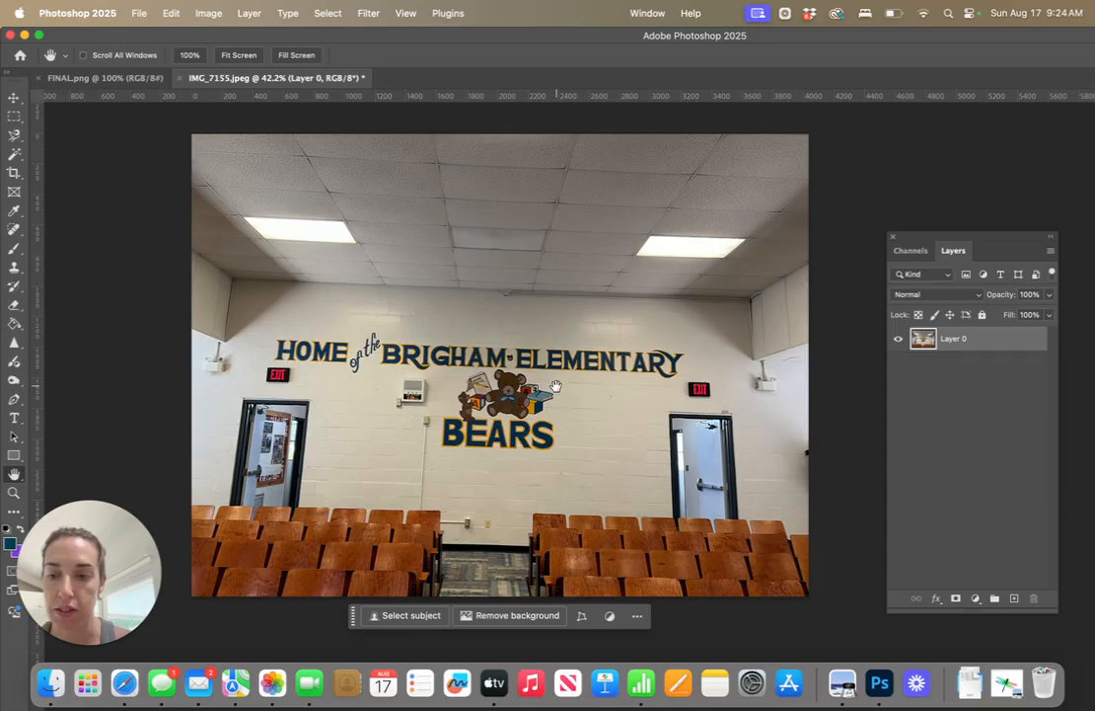
click(124, 683)
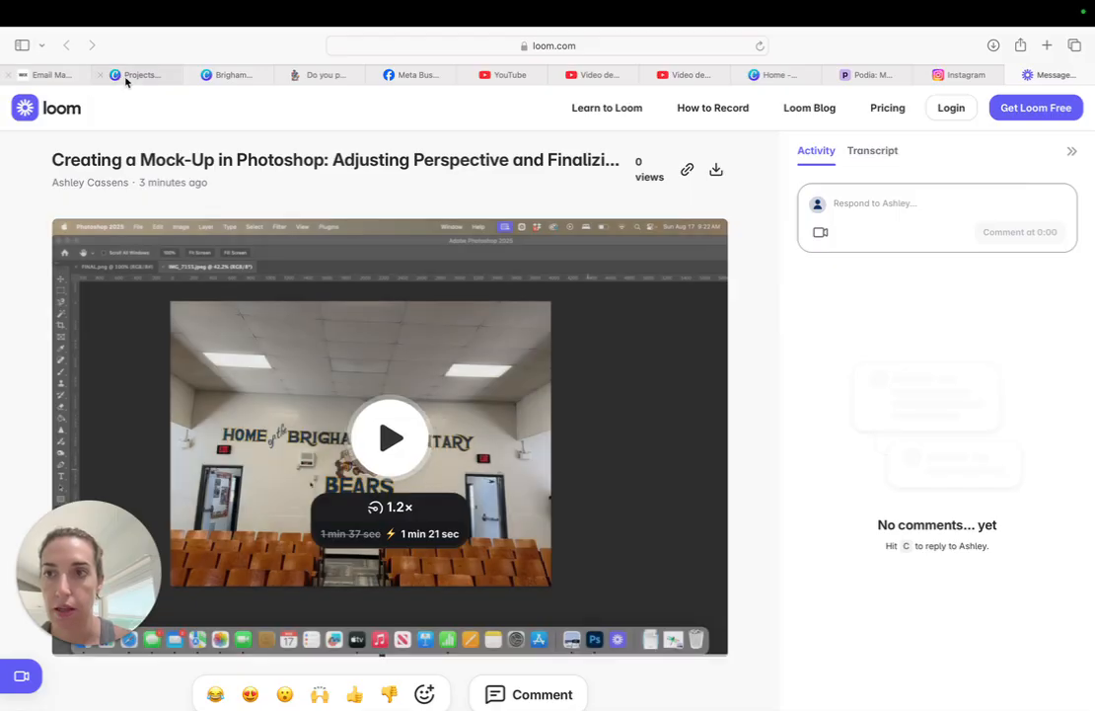
click(229, 74)
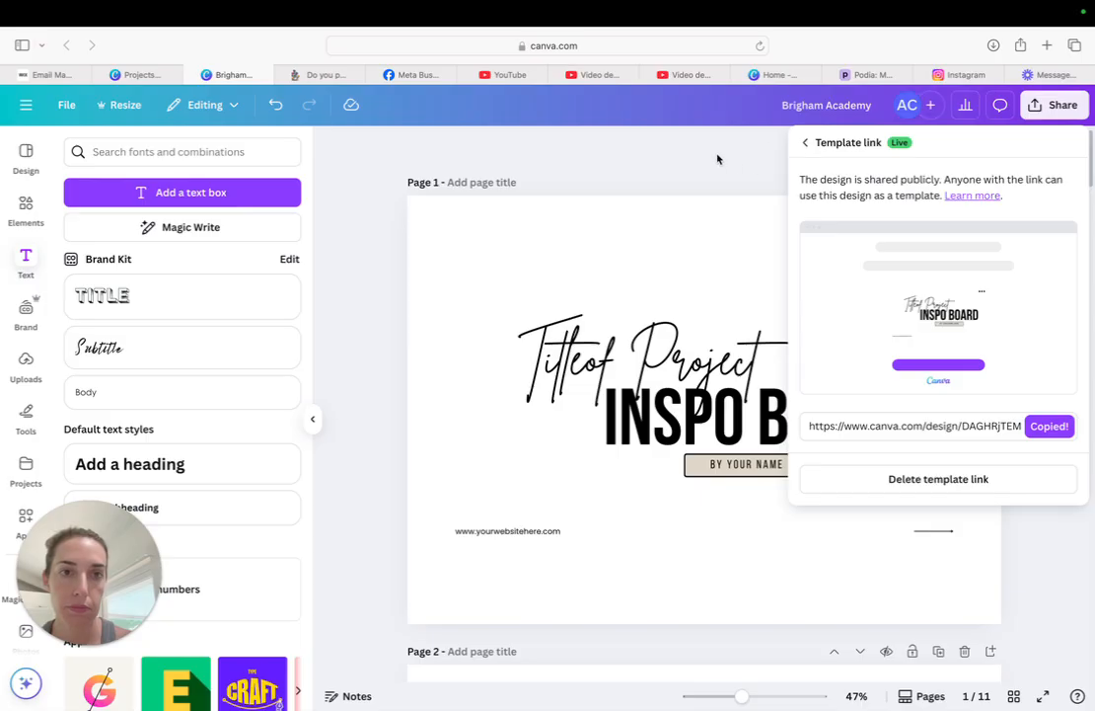
click(781, 154)
scroll(733, 258, down, 10)
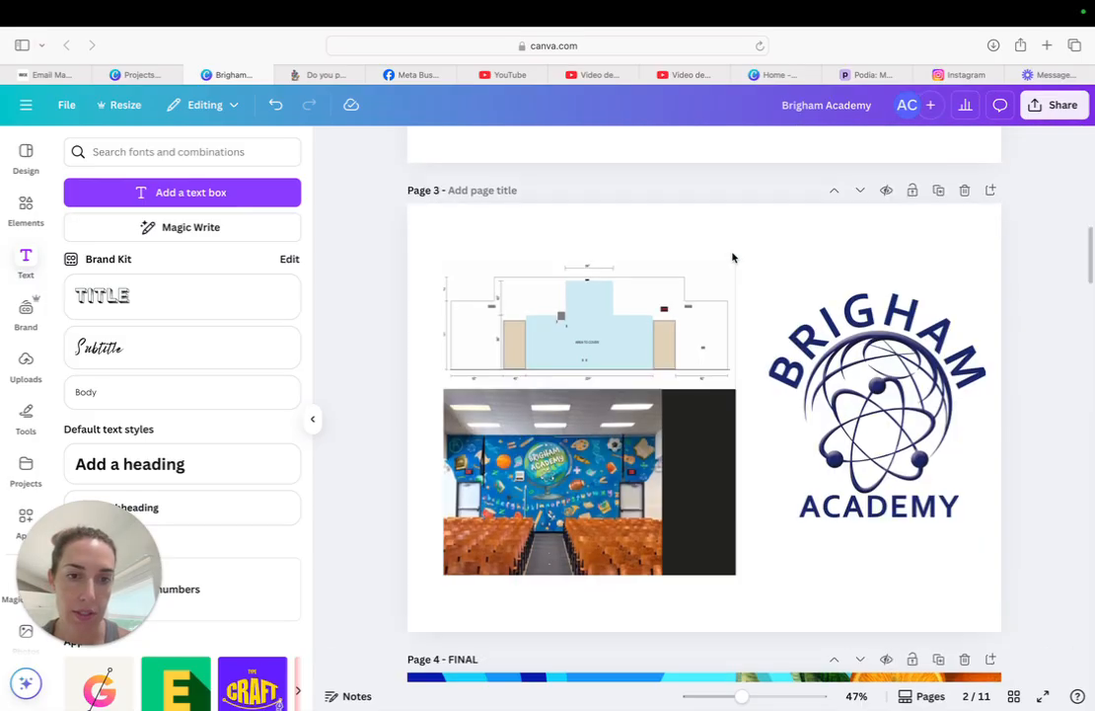
scroll(732, 257, down, 5)
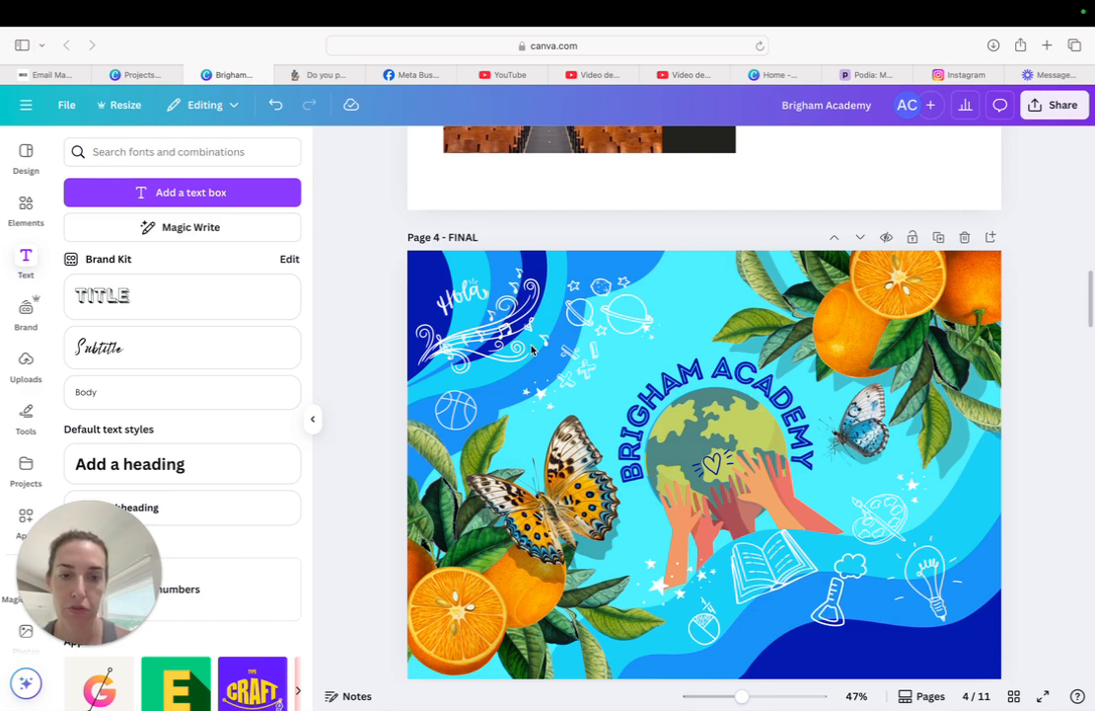
scroll(531, 347, down, 1)
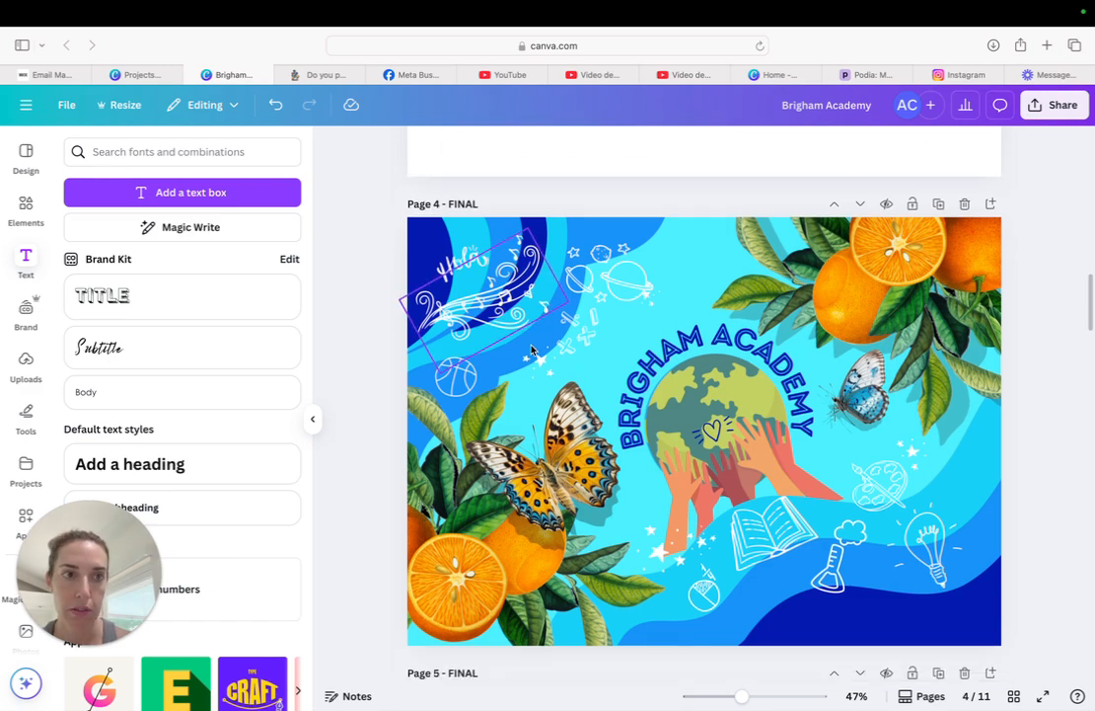
Set the download file type of the Brigham Academy design to JPG
click(1059, 116)
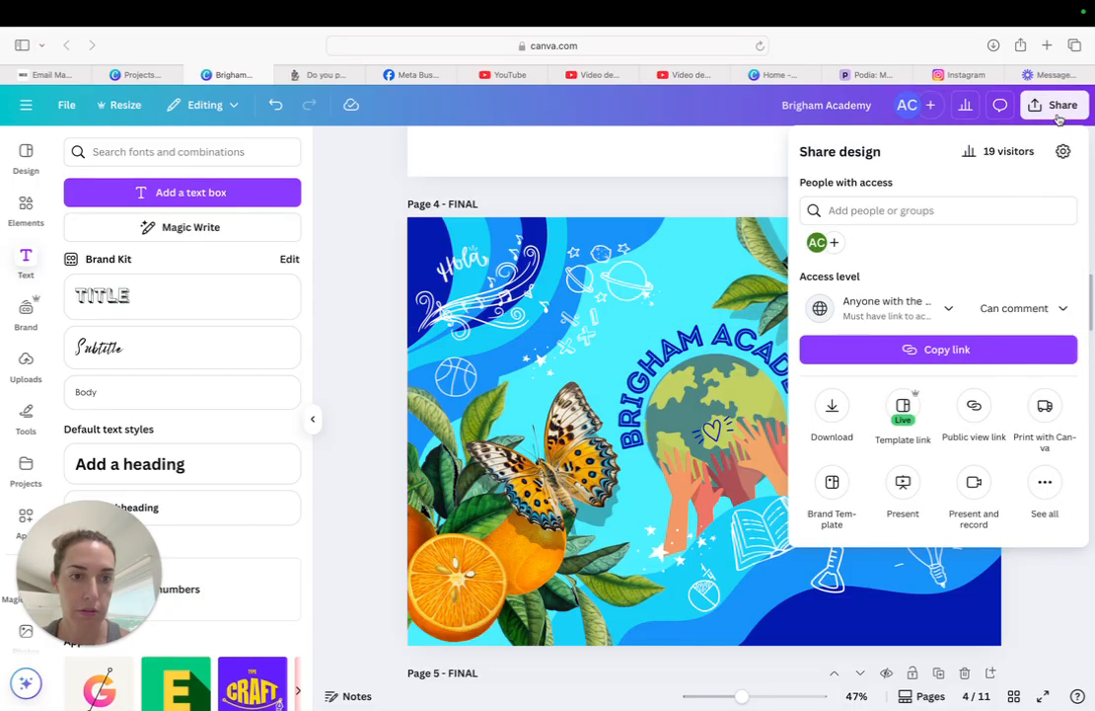
click(832, 412)
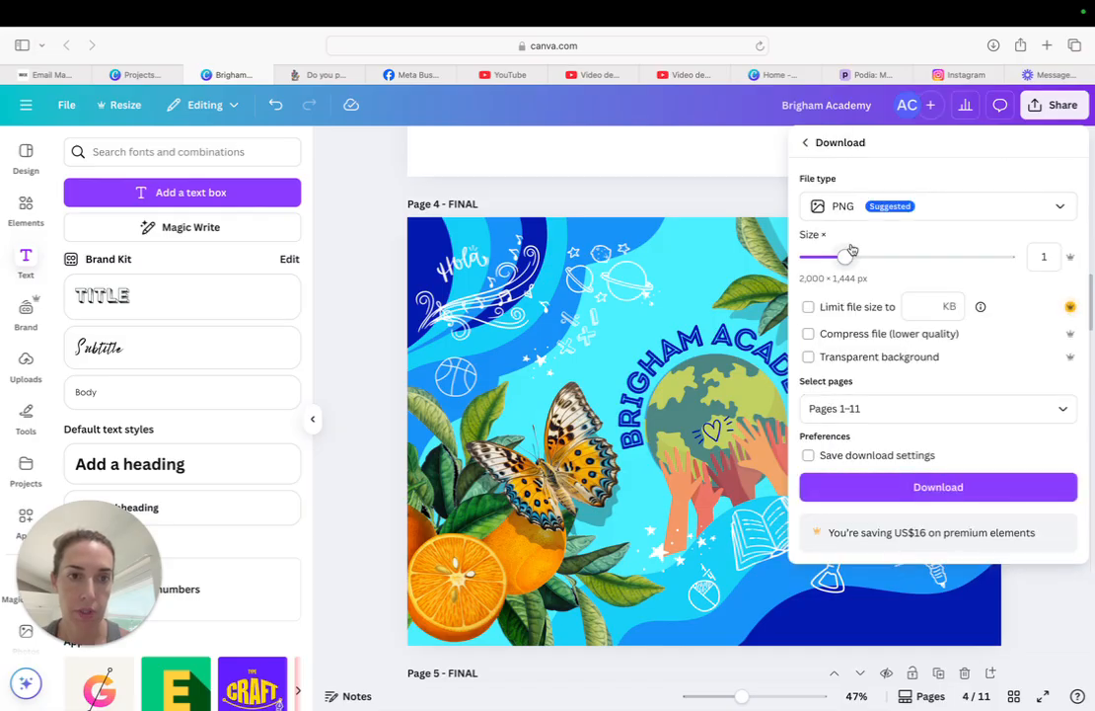
click(851, 209)
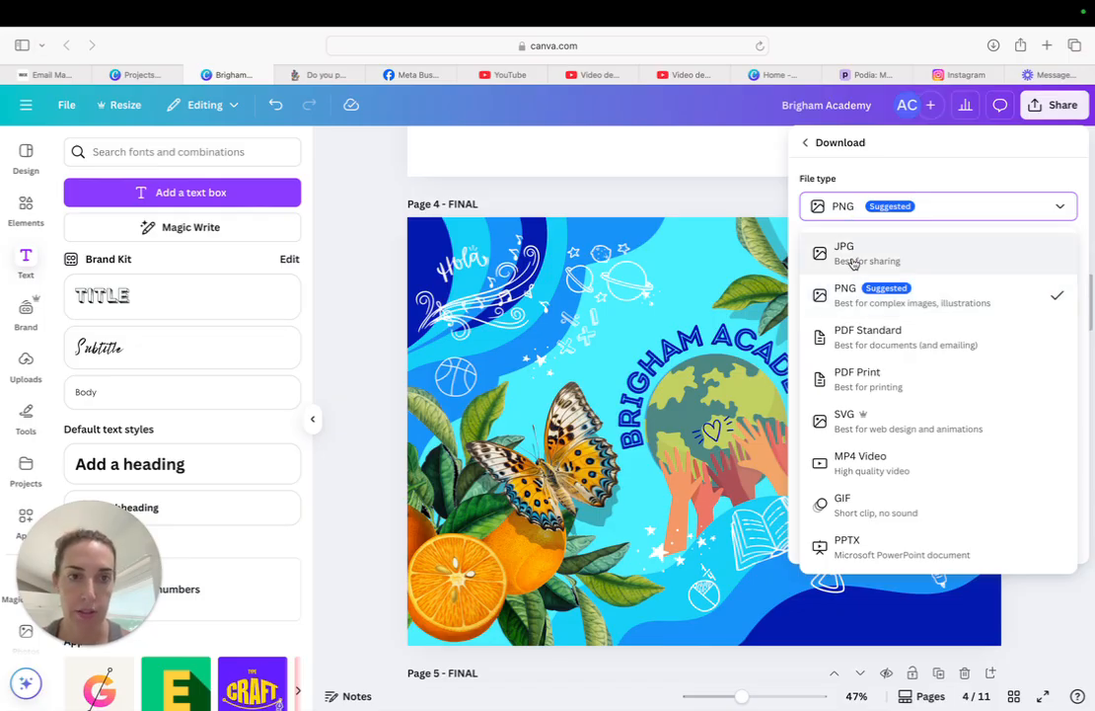
click(853, 259)
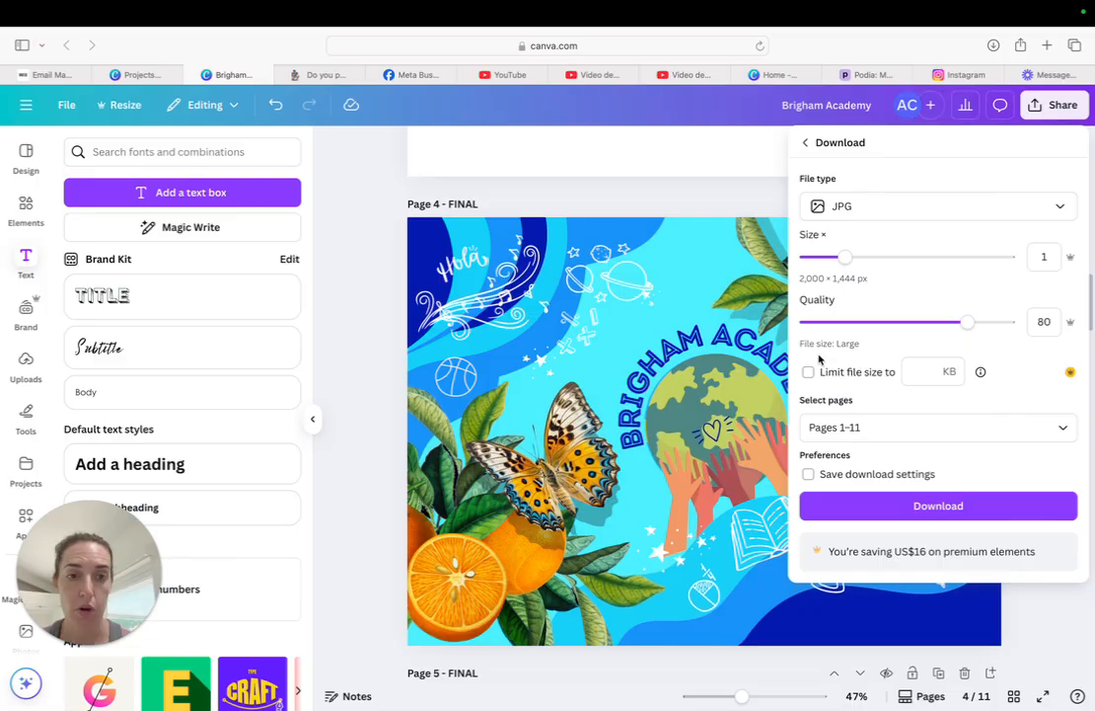
Limit the page selection to Page 4 – FINAL only and download it
click(863, 435)
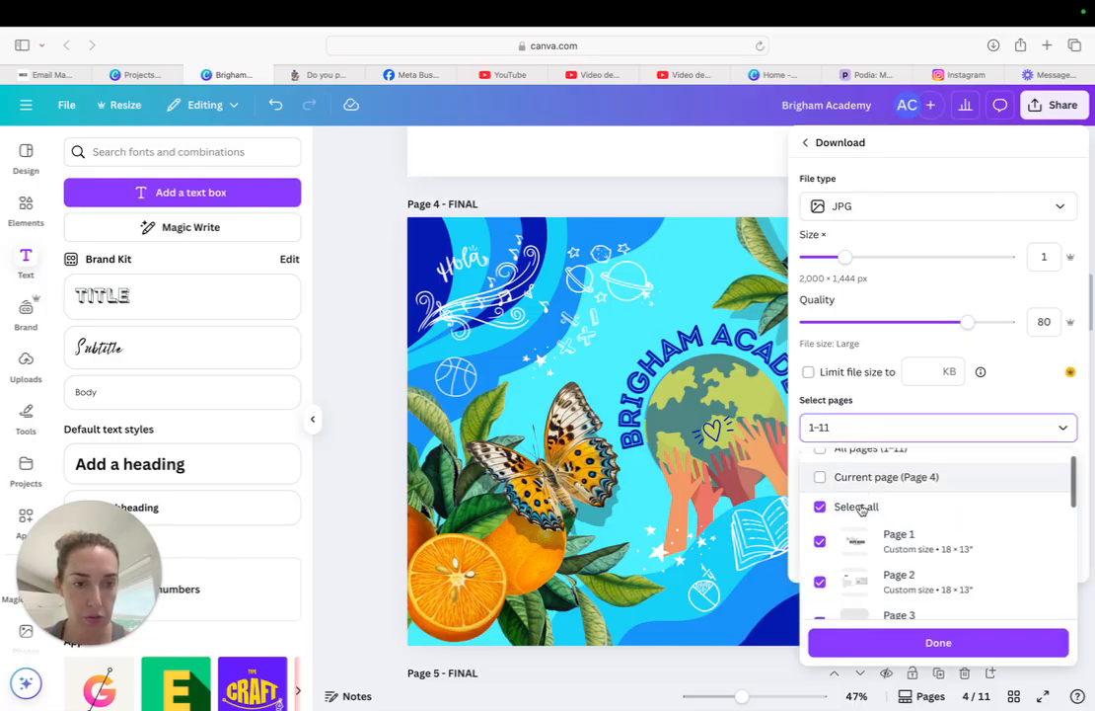
scroll(861, 509, down, 2)
click(820, 464)
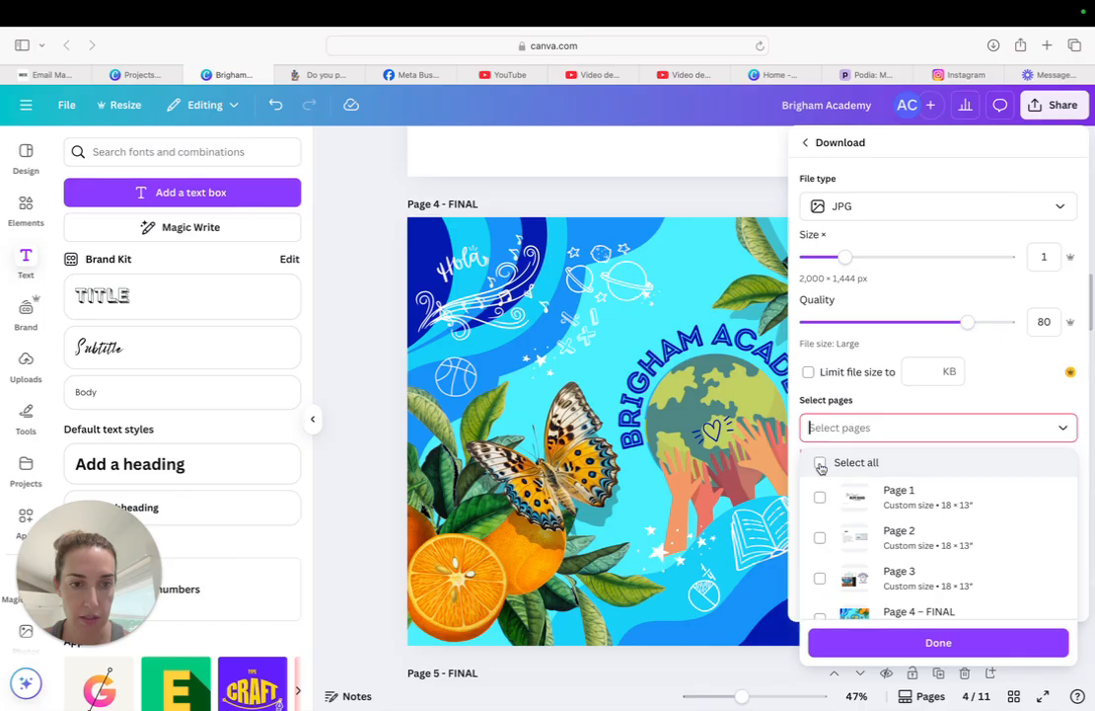
scroll(821, 468, down, 1)
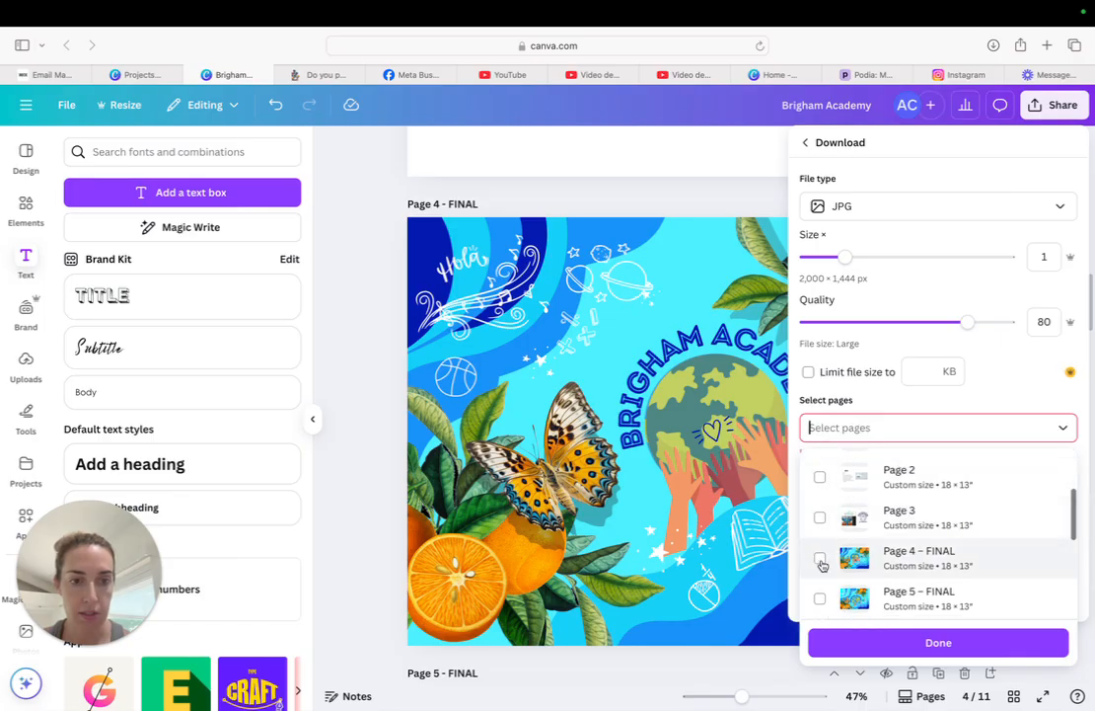
click(820, 558)
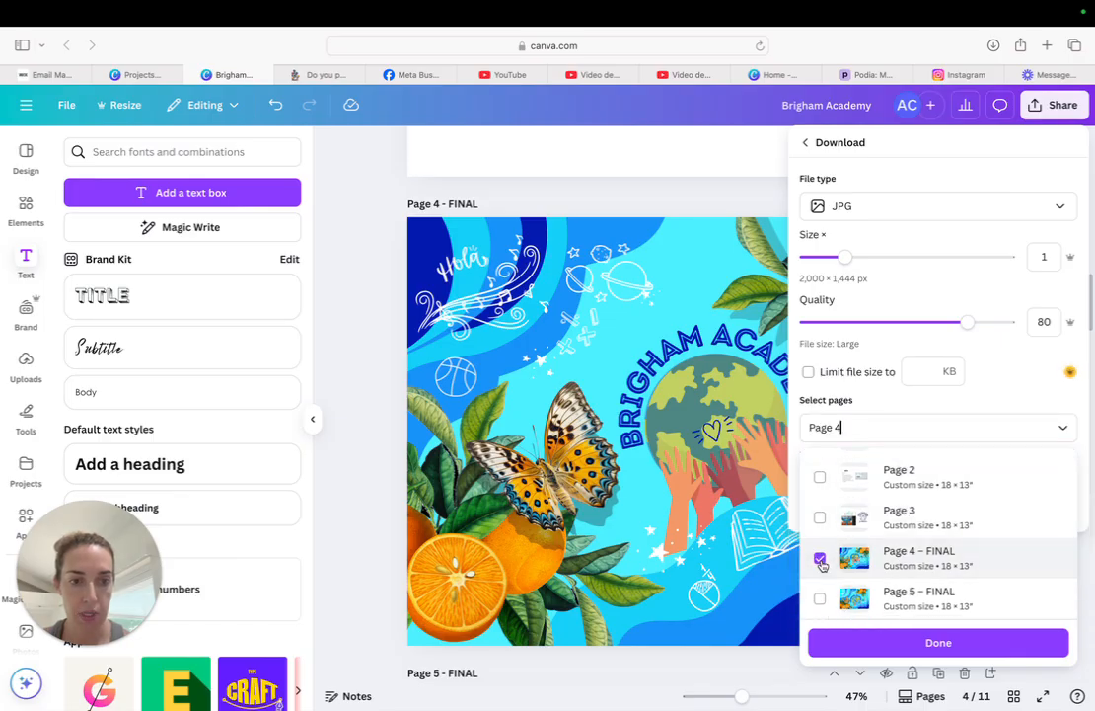
click(873, 645)
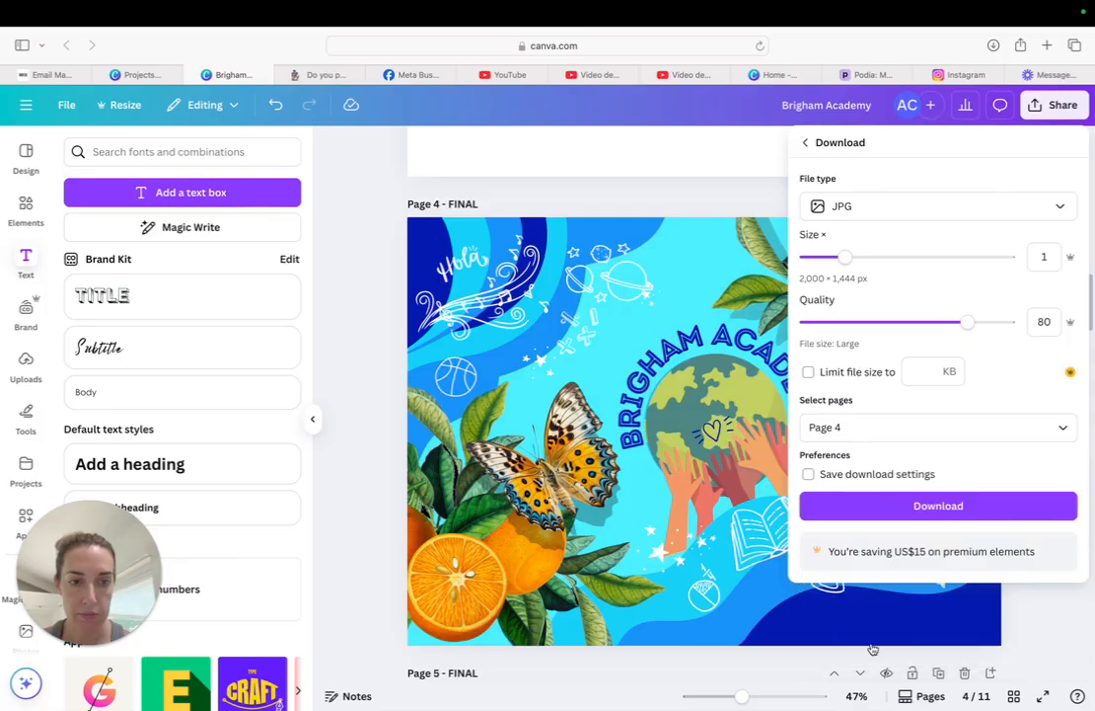
click(895, 507)
Close the preview of the downloaded FINAL.jpg and switch back to Photoshop
mouse_move(972, 5)
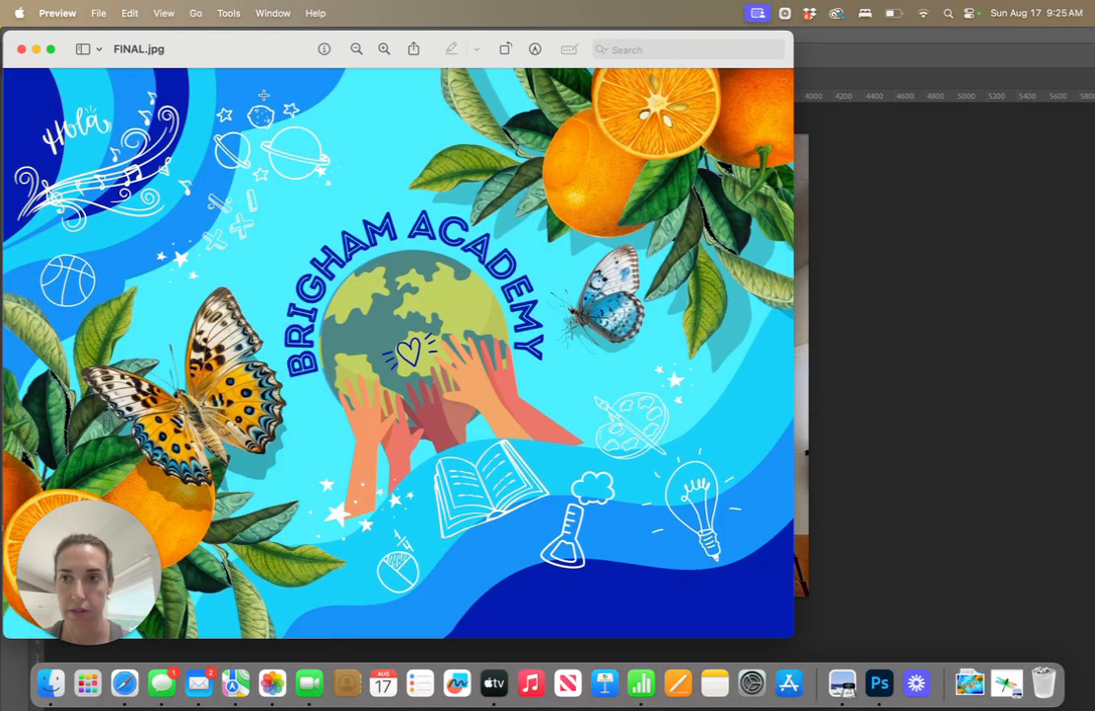
click(21, 49)
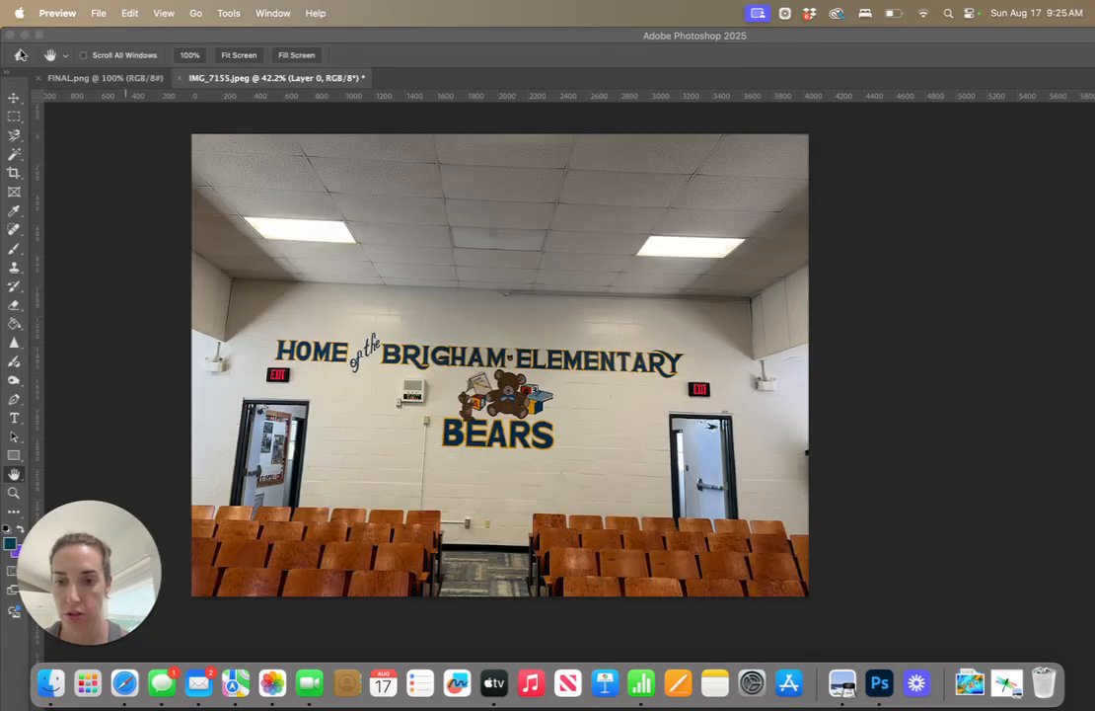
click(878, 683)
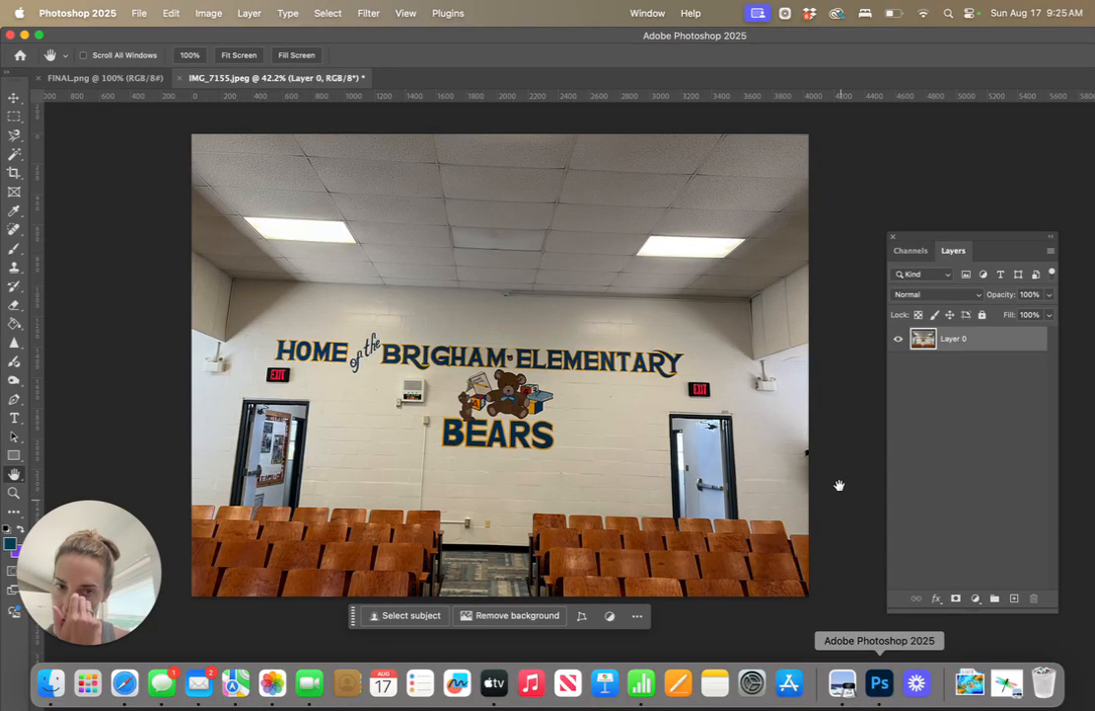
Open FINAL.jpg from the recent files and close that duplicate document again
click(138, 13)
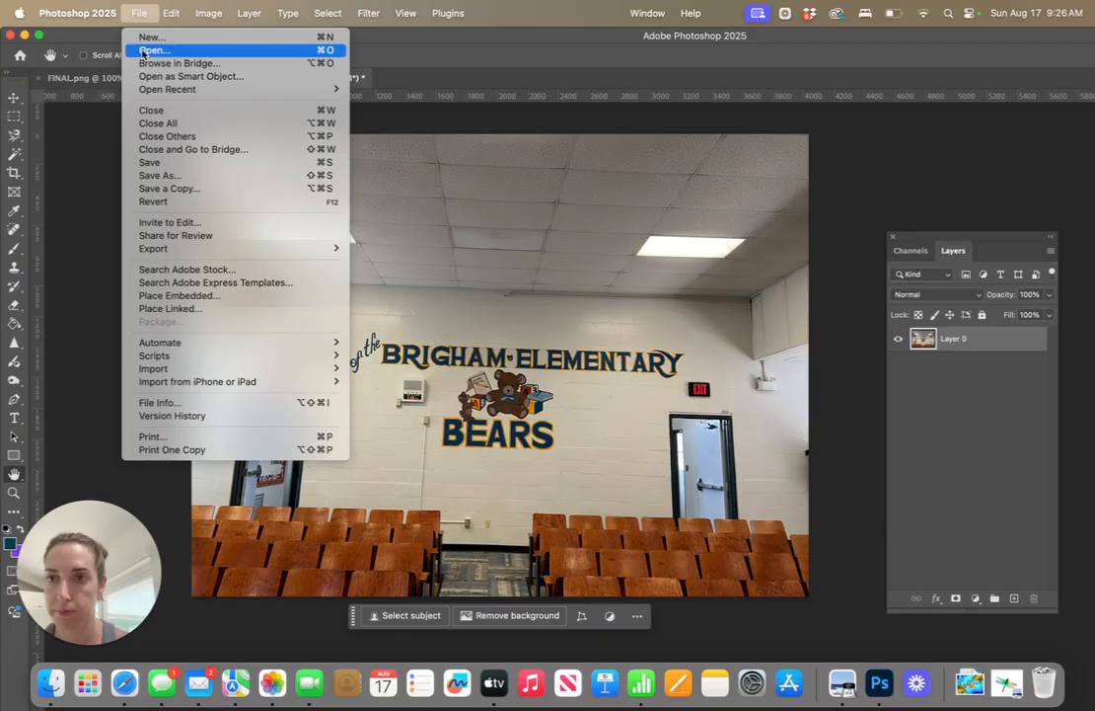
click(148, 50)
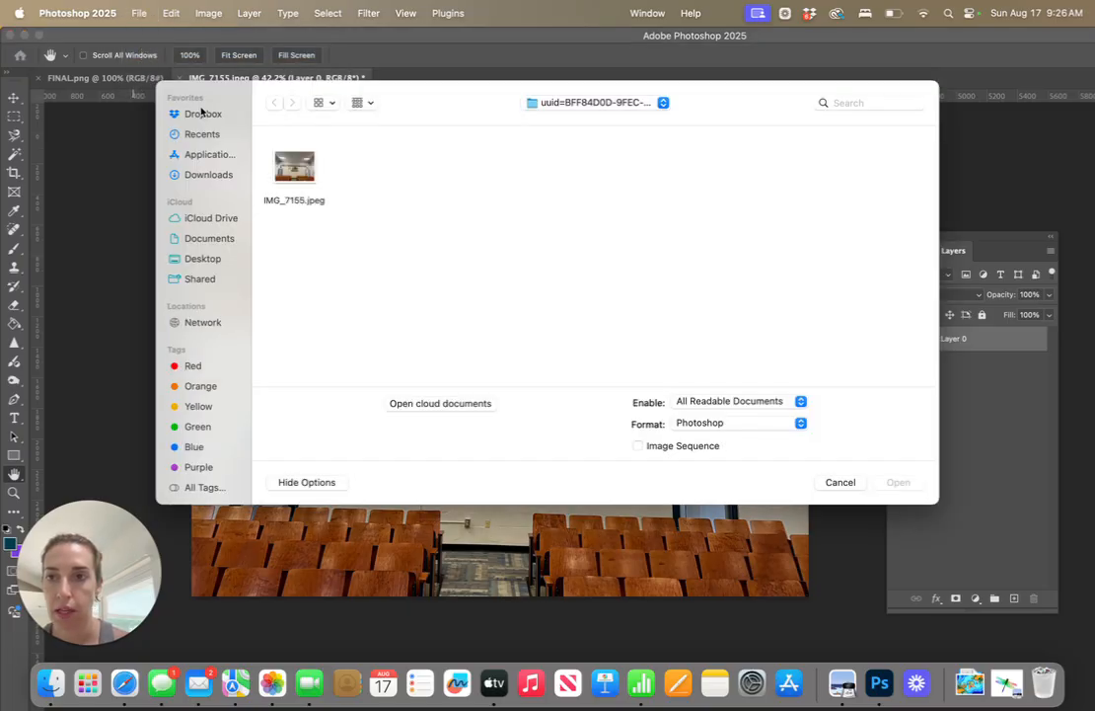
click(204, 135)
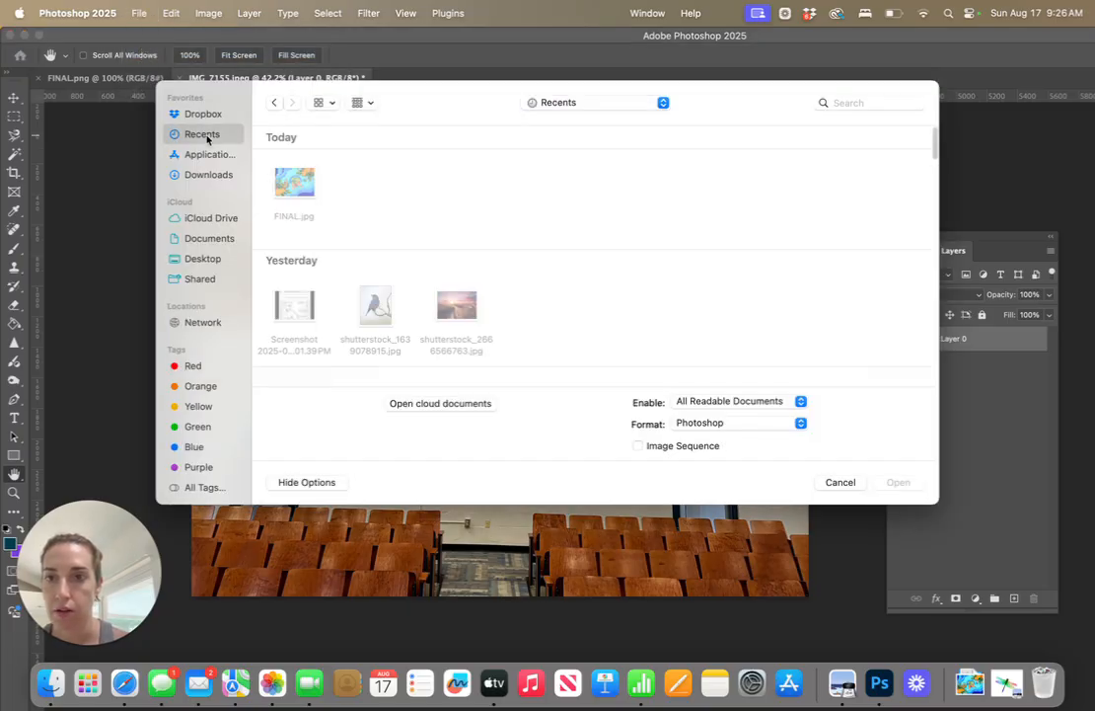
click(295, 201)
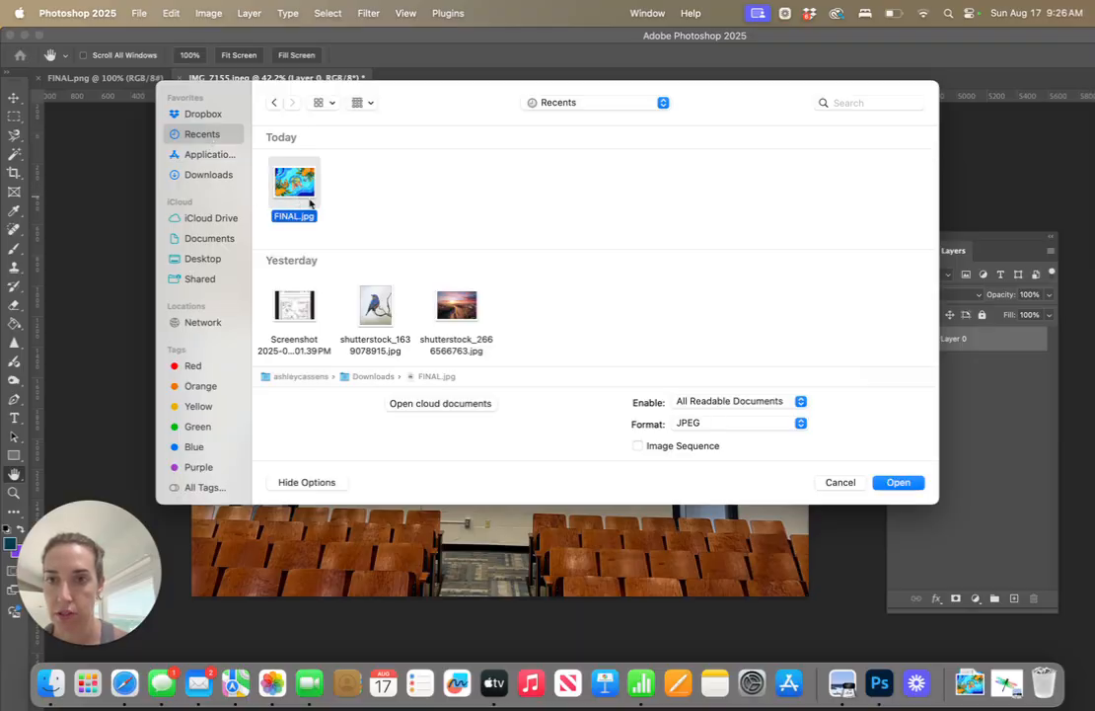
click(914, 491)
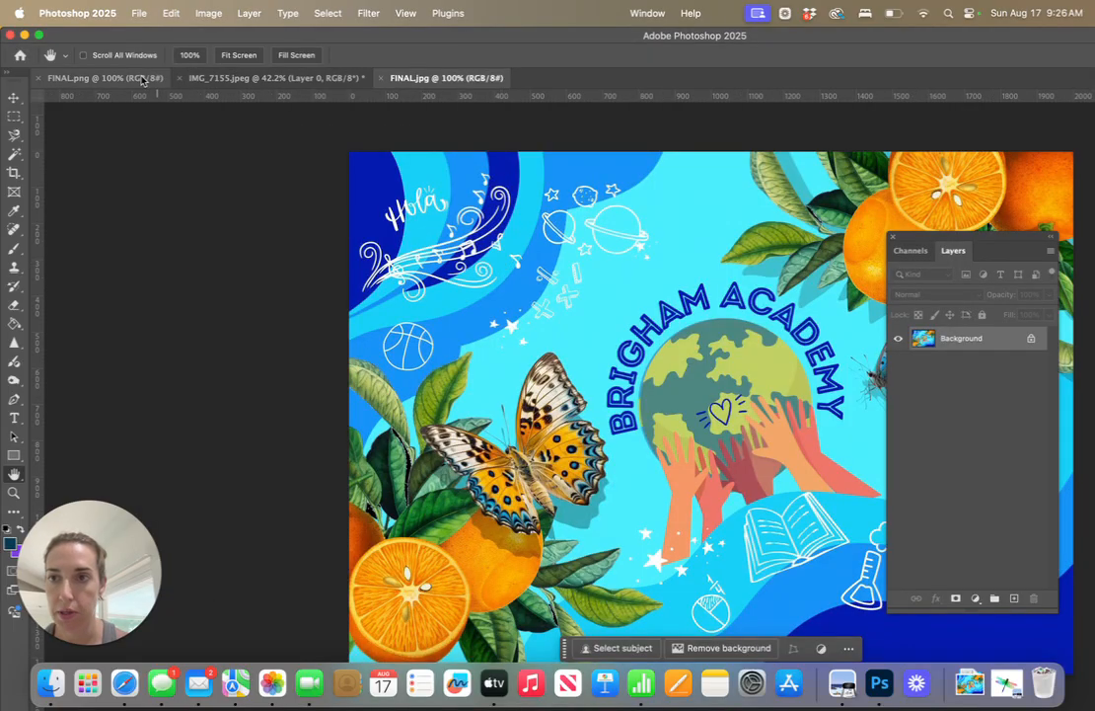
click(383, 78)
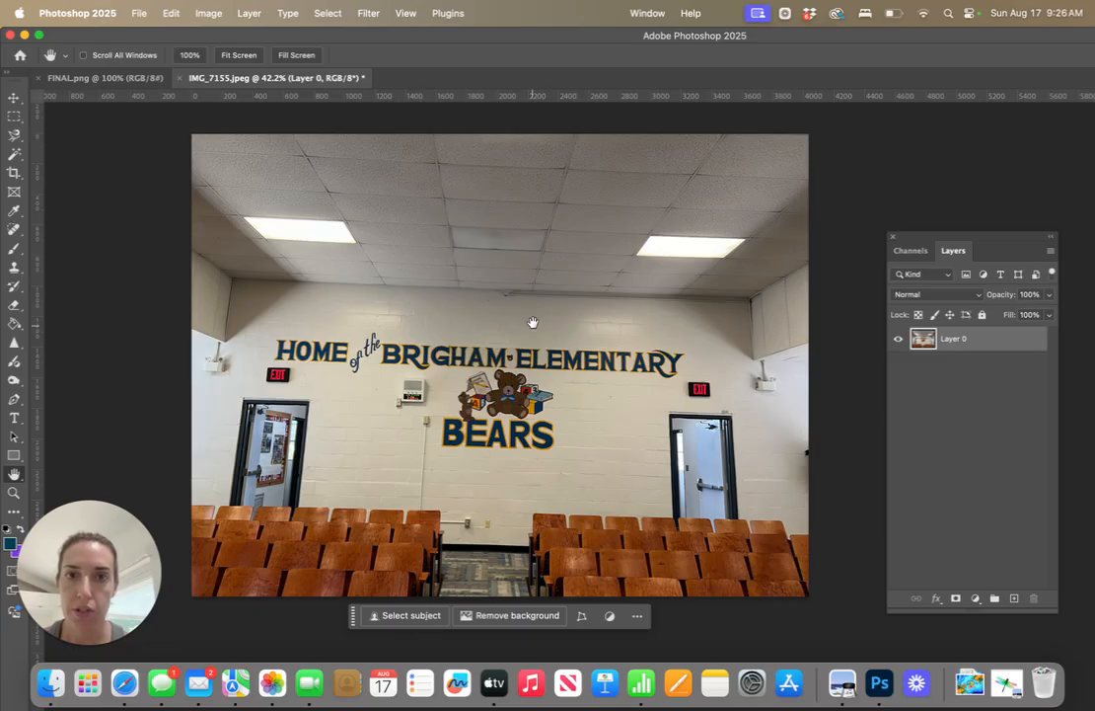
Hide the Layers panel and show it again
mouse_move(957, 253)
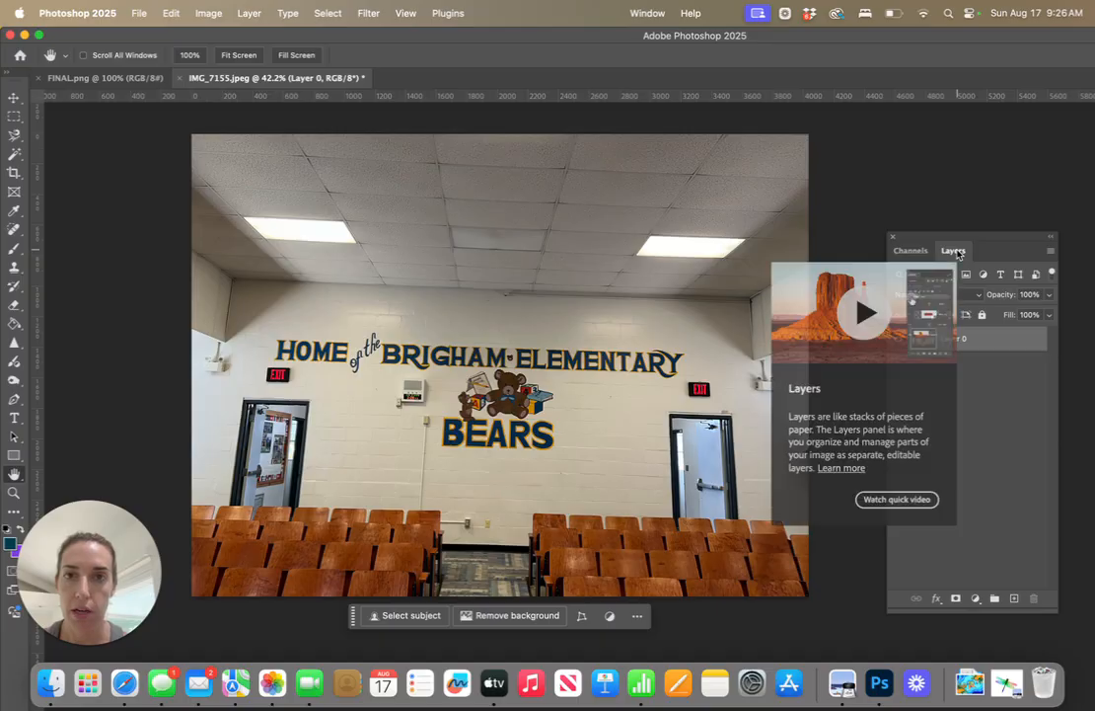
click(406, 13)
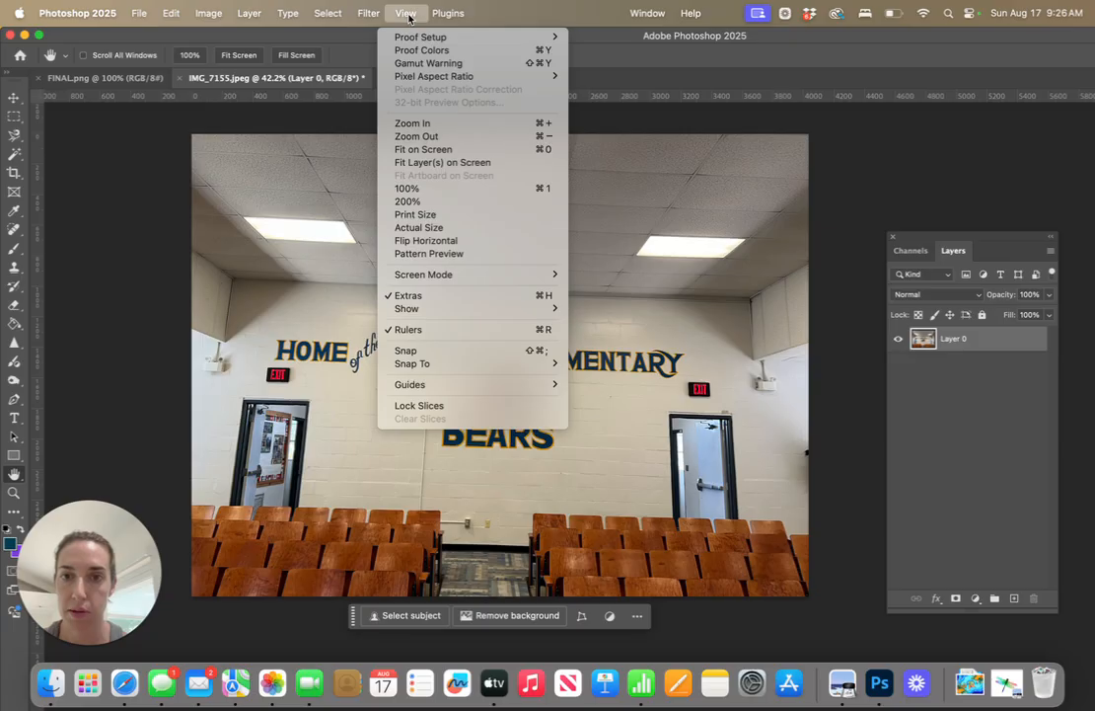
click(407, 12)
click(648, 13)
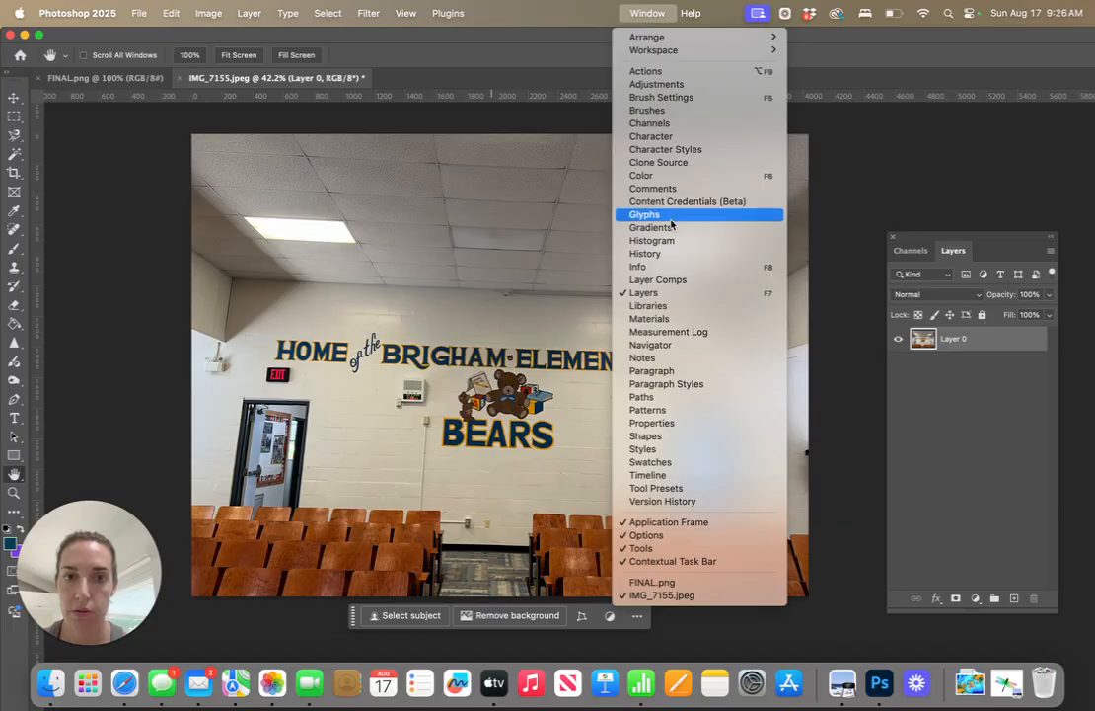
click(665, 296)
click(640, 13)
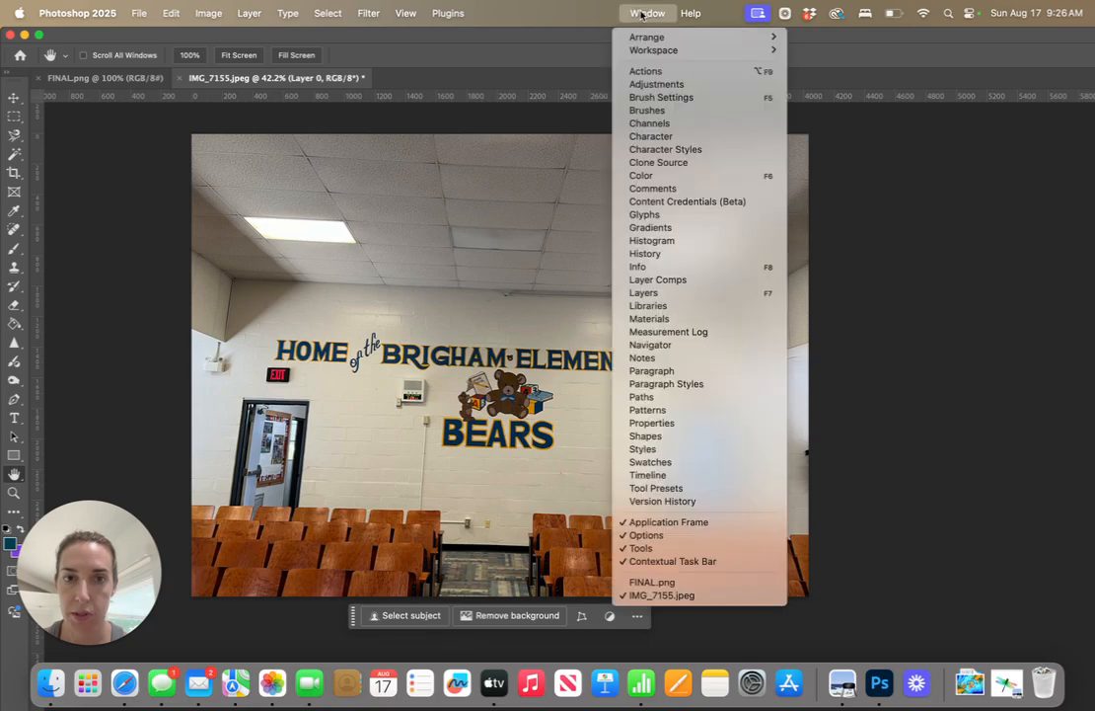
click(647, 294)
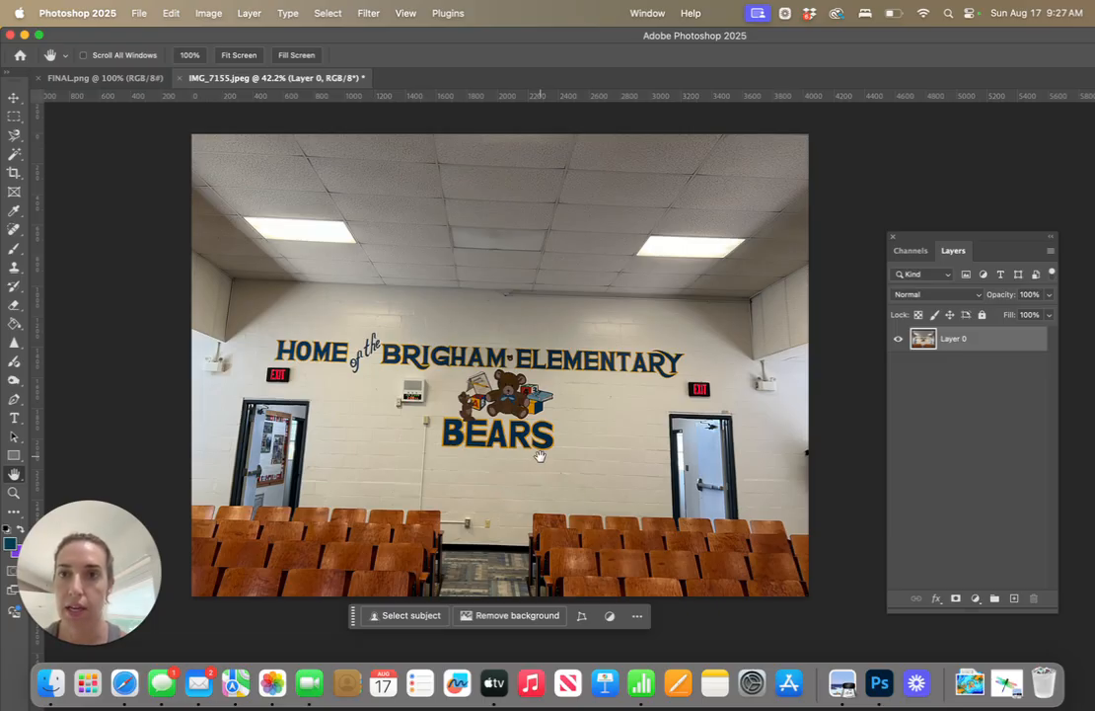
Start a Distort transform on the wall photo layer and pull its upper-right corner slightly up and outward
click(170, 13)
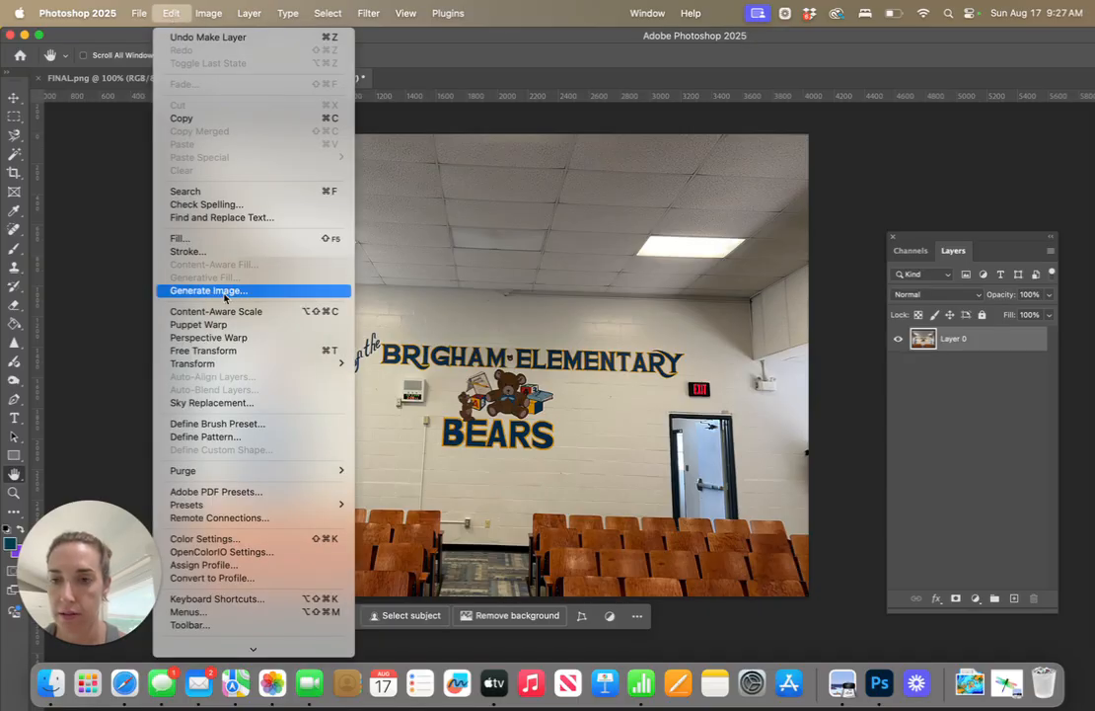
mouse_move(228, 371)
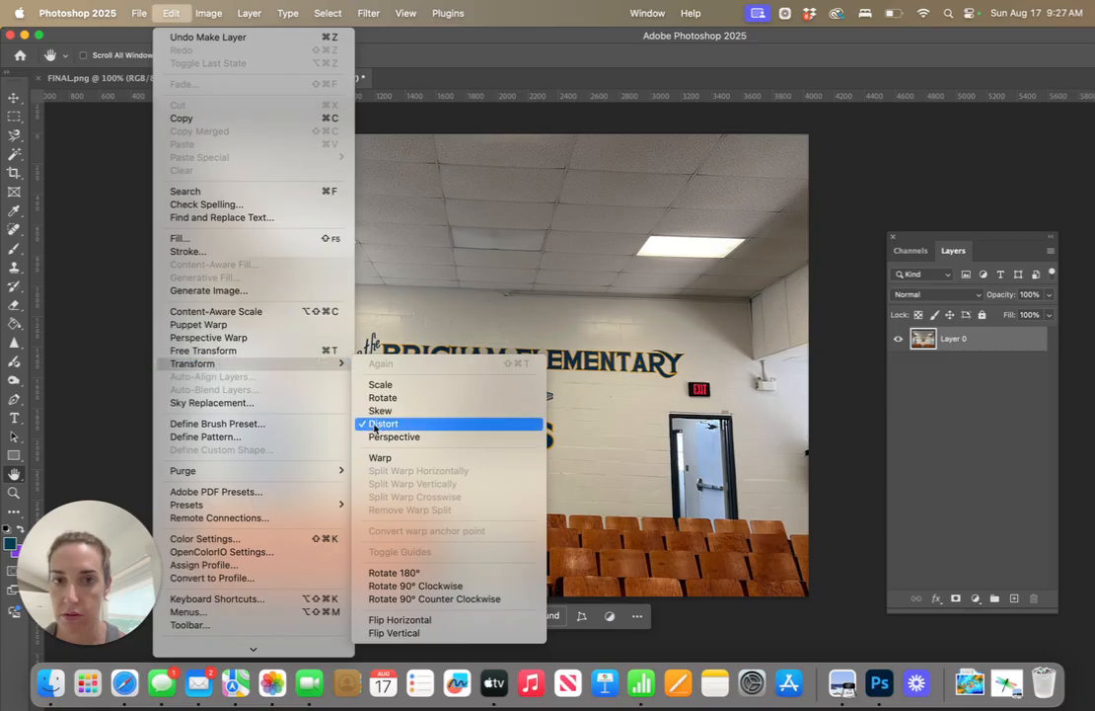
click(590, 308)
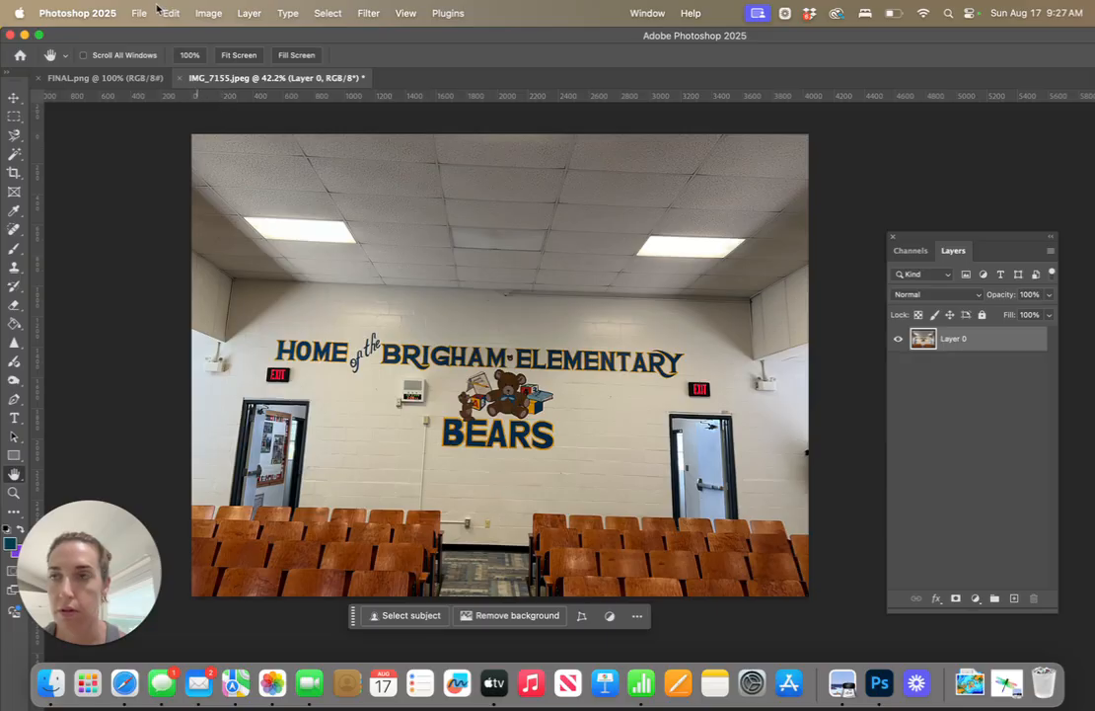
click(172, 14)
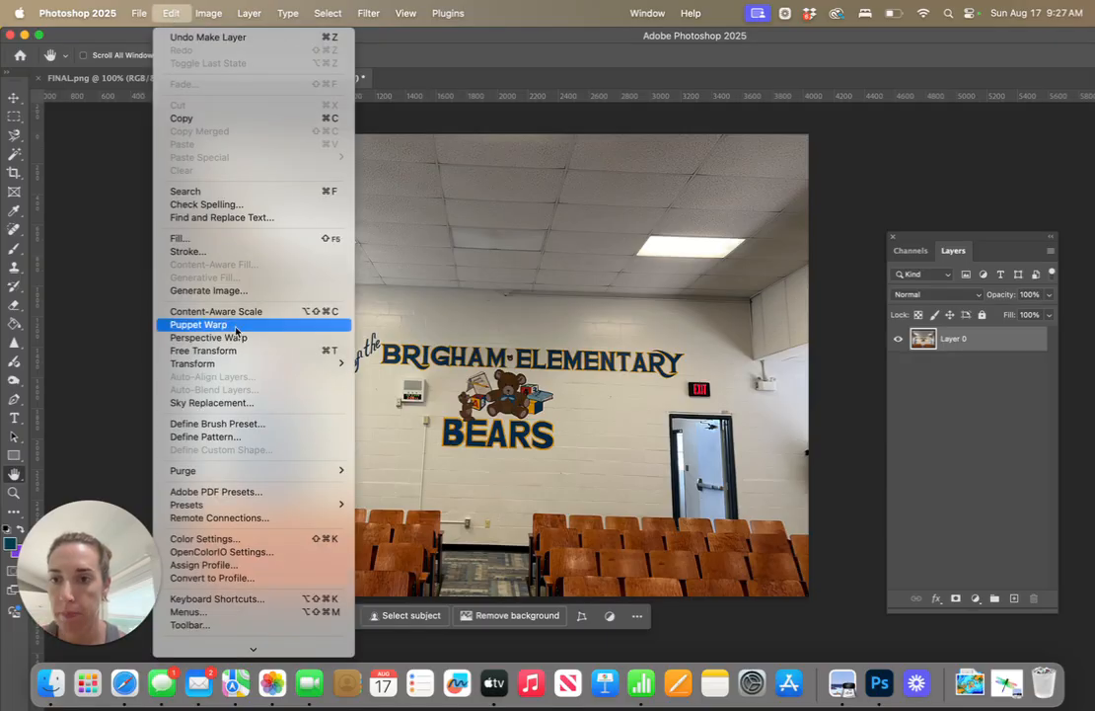
mouse_move(239, 371)
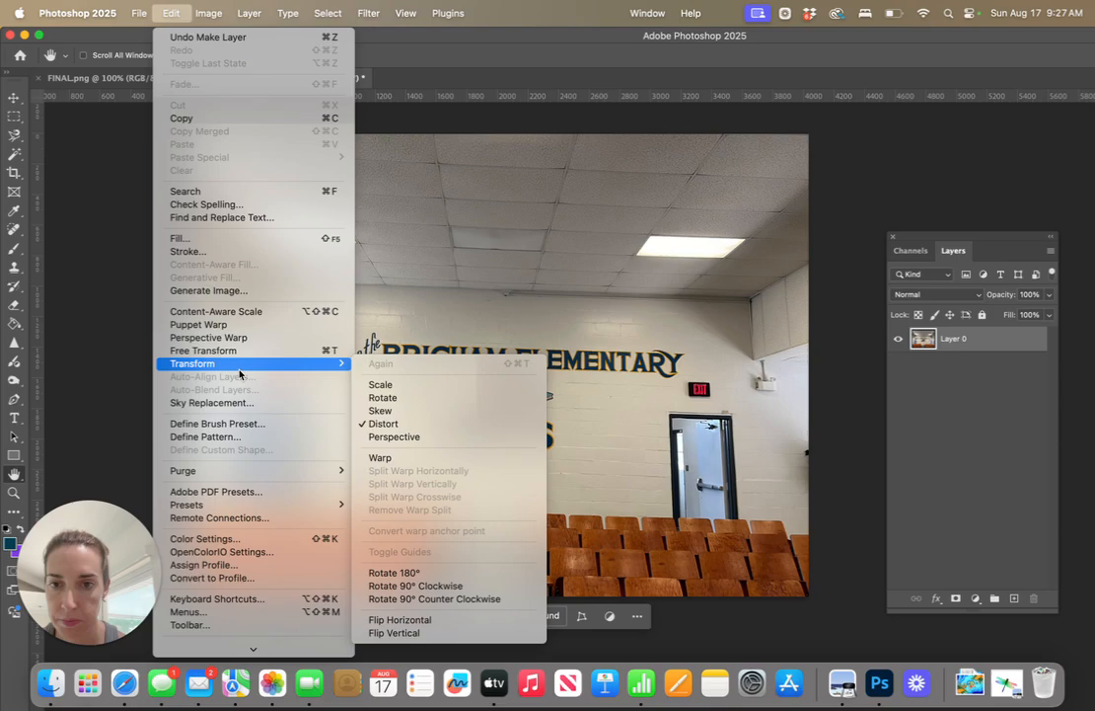
click(380, 411)
click(172, 14)
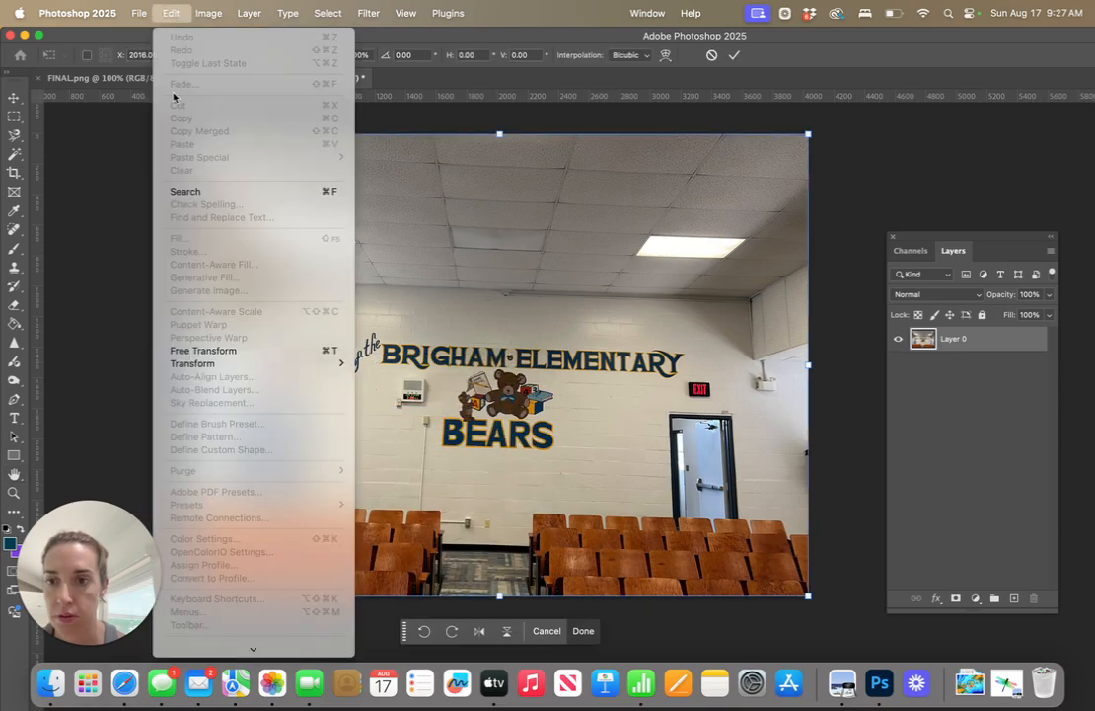
mouse_move(225, 365)
click(383, 423)
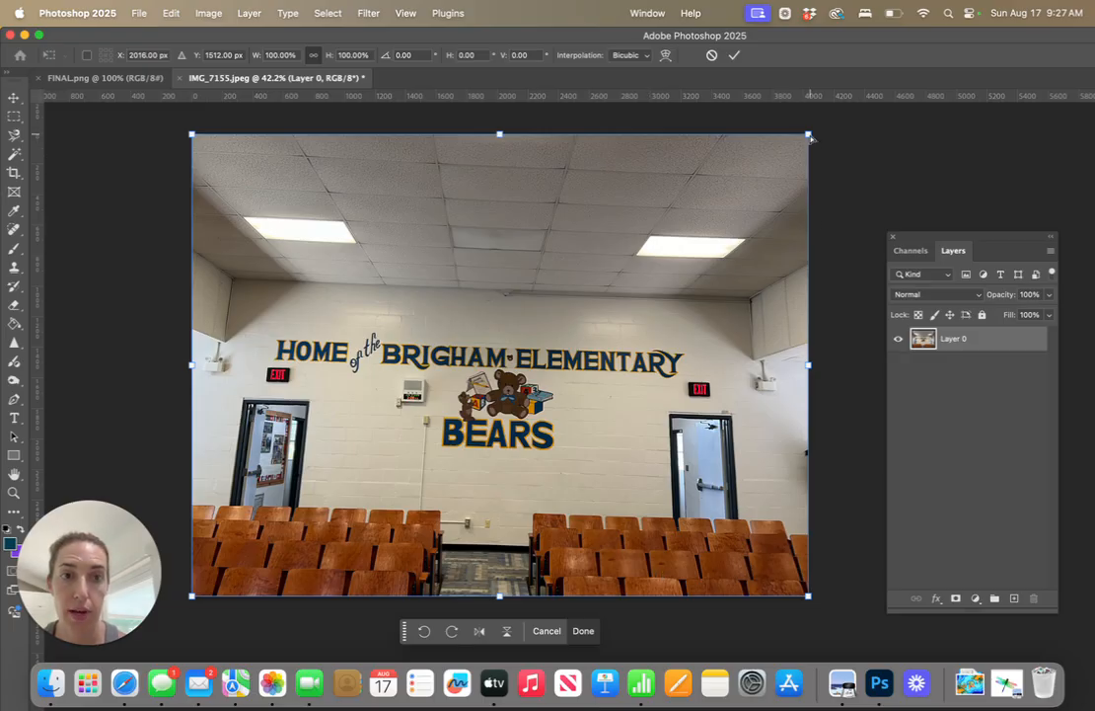
drag(809, 136, 816, 110)
Show the grid over the canvas as a straightening reference
click(405, 15)
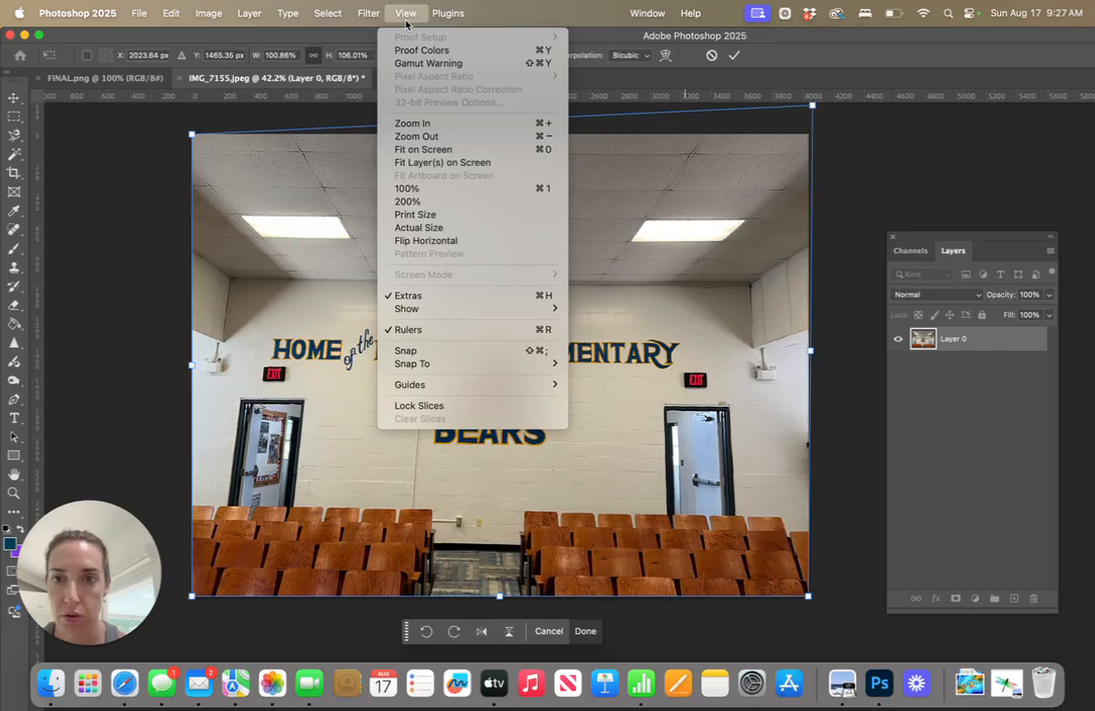
mouse_move(426, 386)
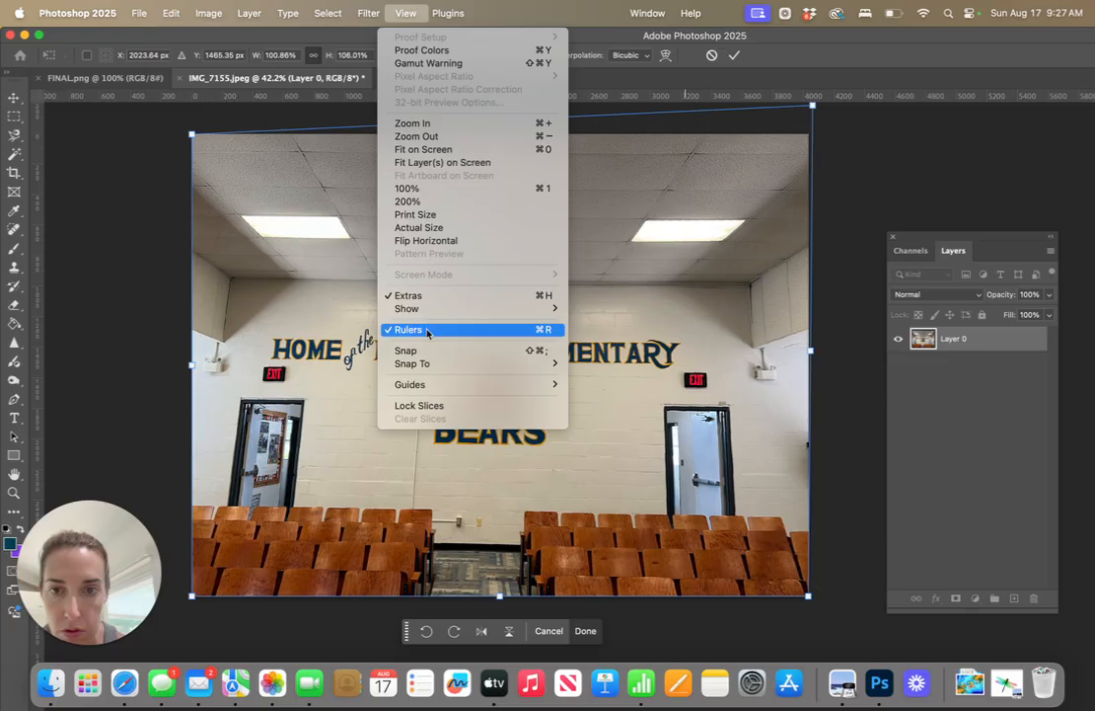
mouse_move(430, 308)
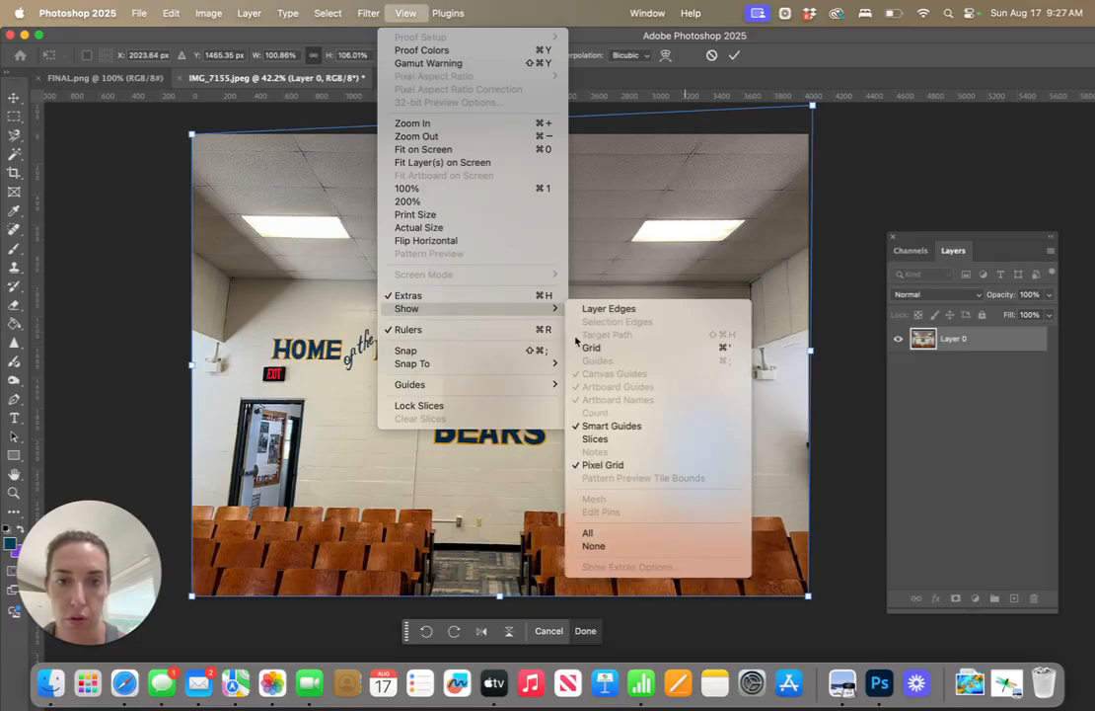
click(592, 348)
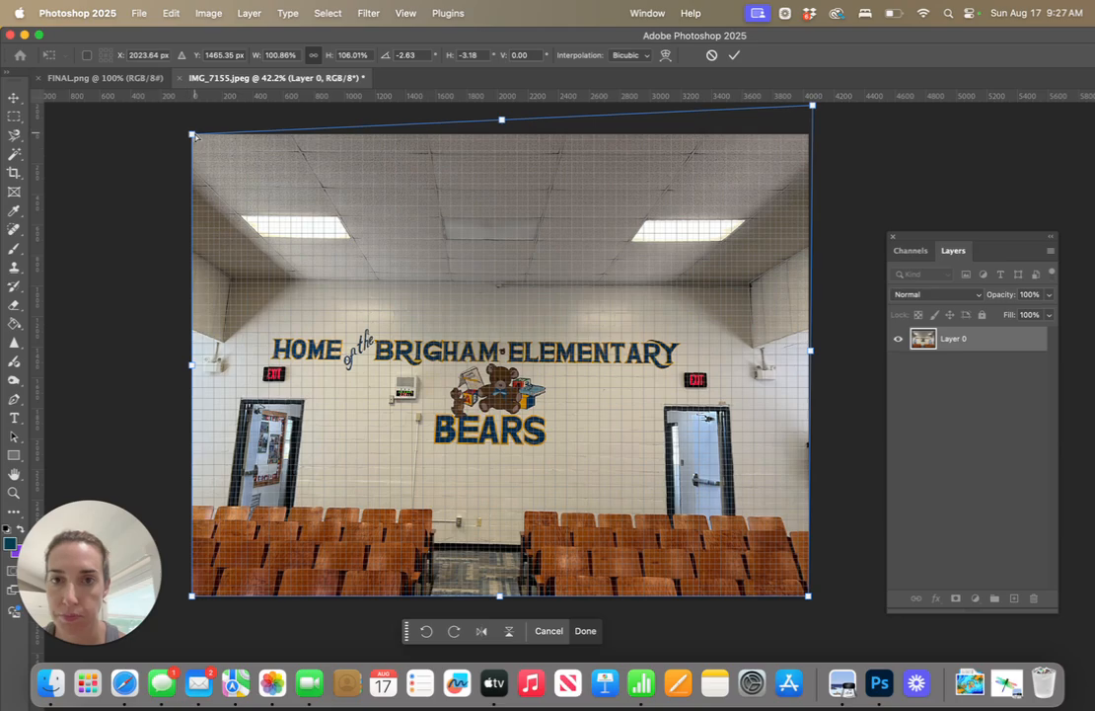
Distort the wall photo's upper-left corner, right side and top edge to square the wall with the grid, apply it and deselect the layer
drag(194, 136, 170, 145)
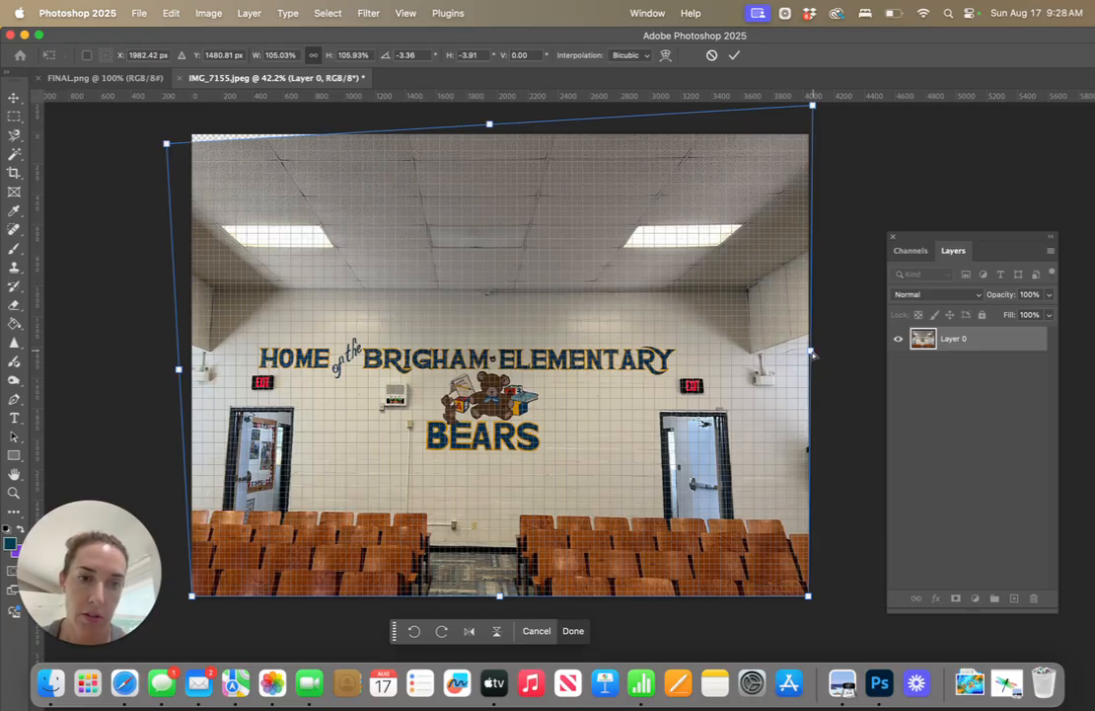
drag(813, 355, 820, 360)
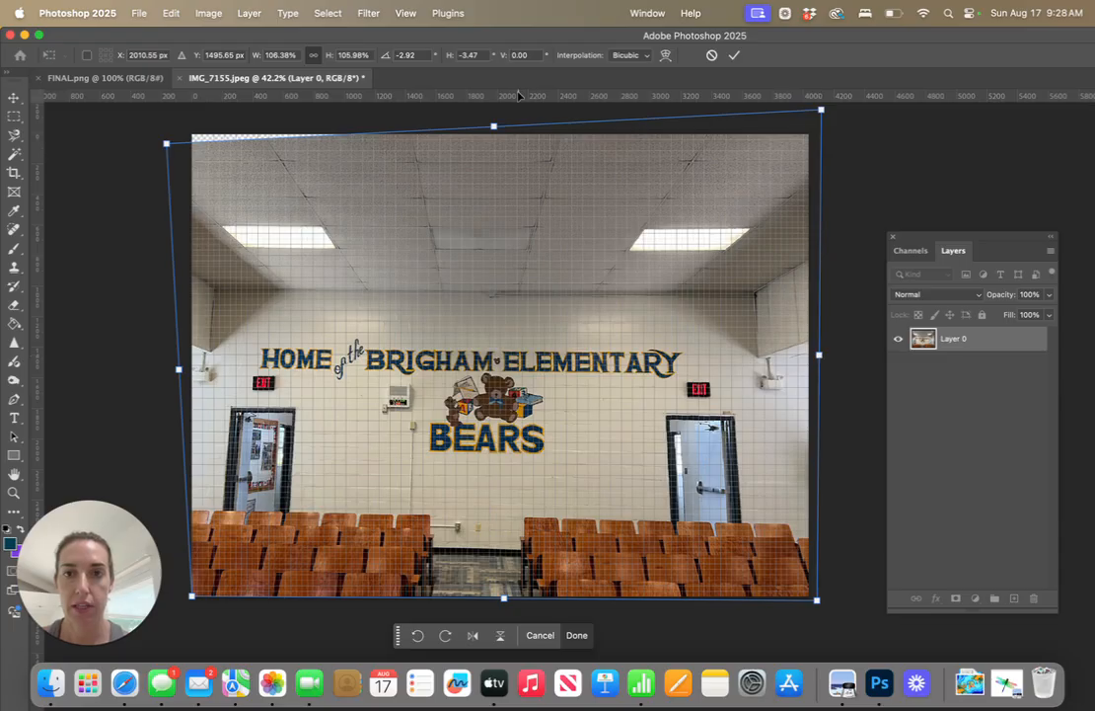
drag(494, 126, 498, 114)
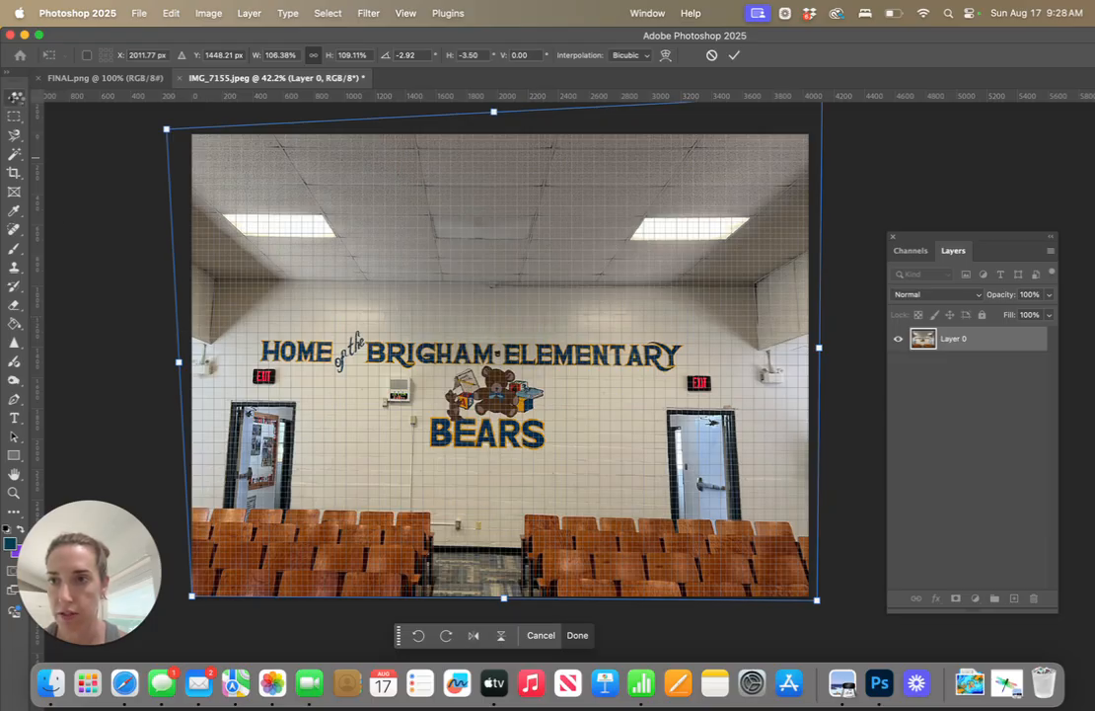
click(16, 98)
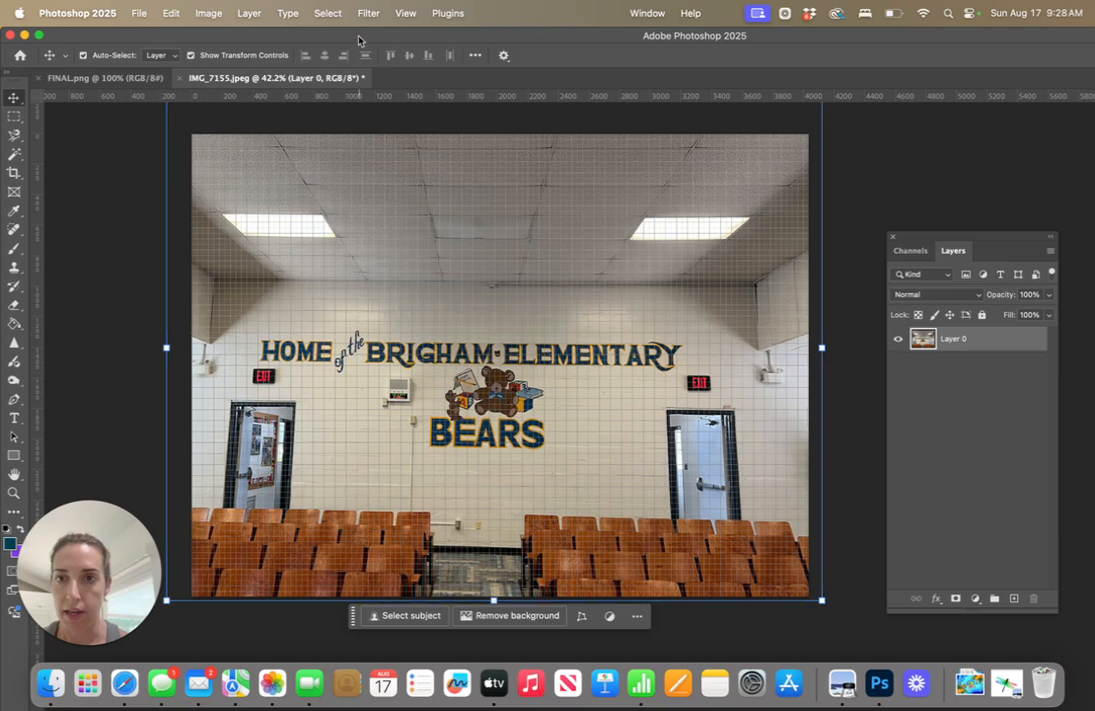
click(119, 229)
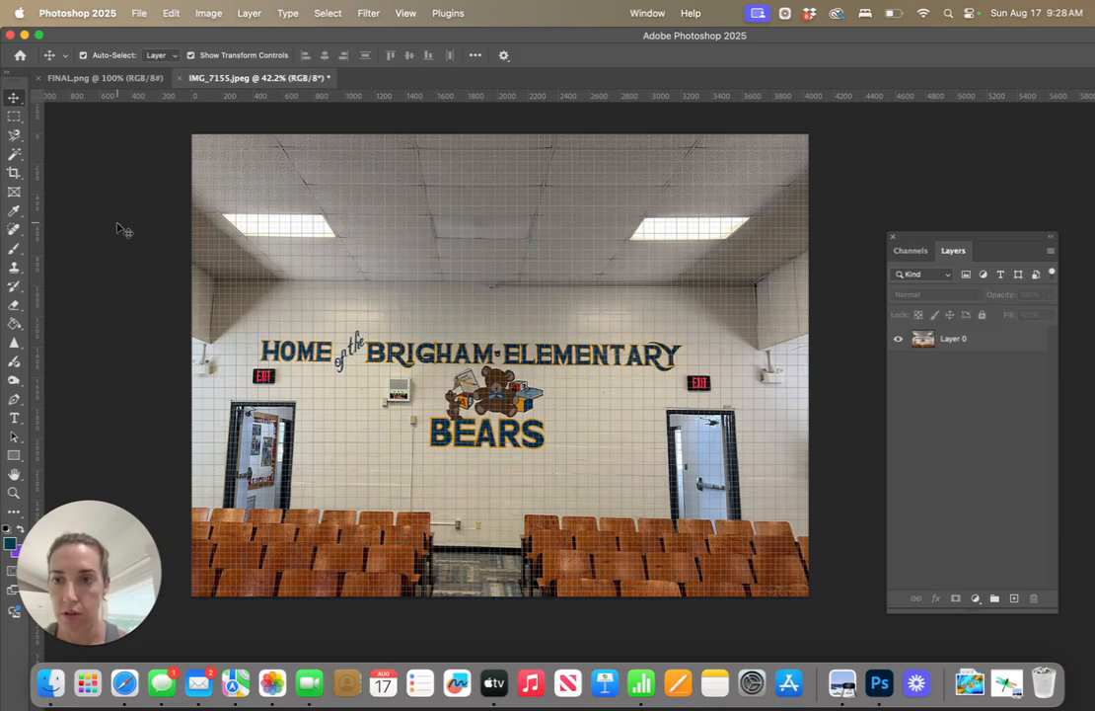
Place FINAL.jpg from the recent files as an embedded image in the wall photo document
click(139, 14)
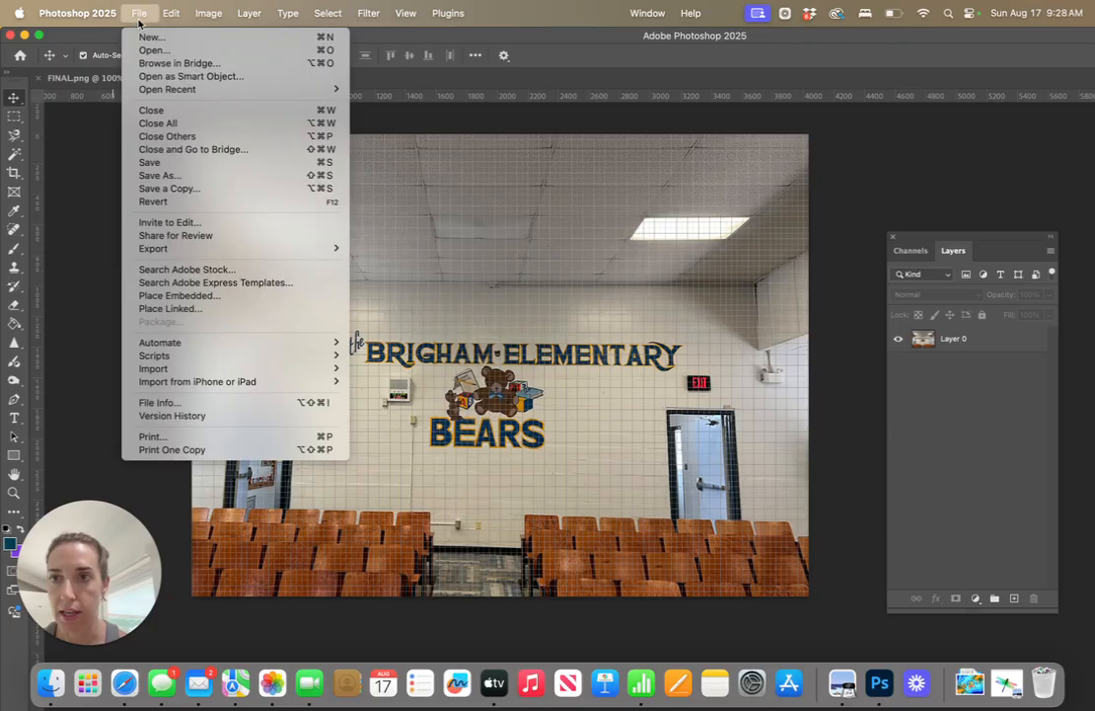
click(176, 296)
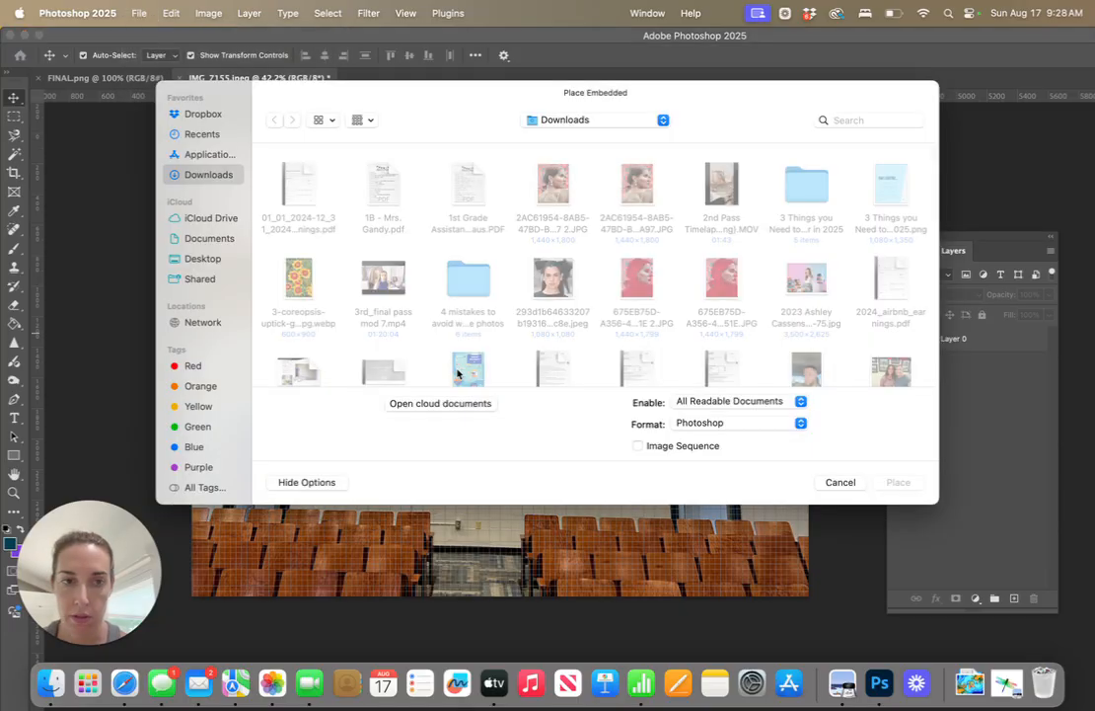
click(205, 134)
click(312, 203)
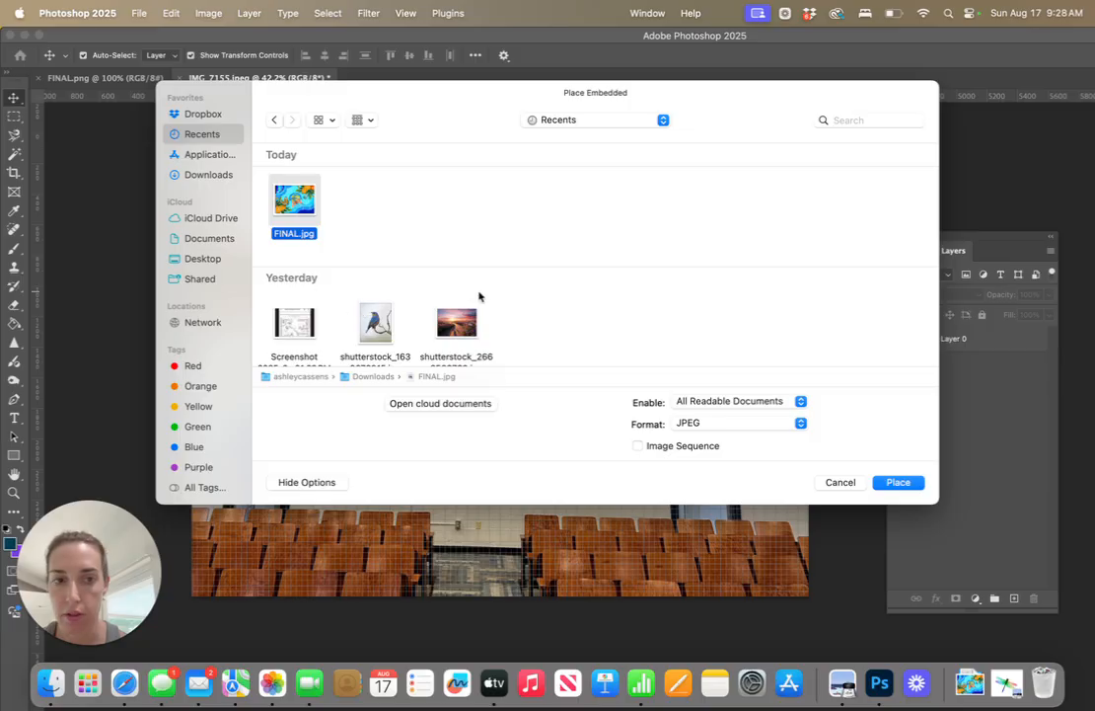
click(916, 486)
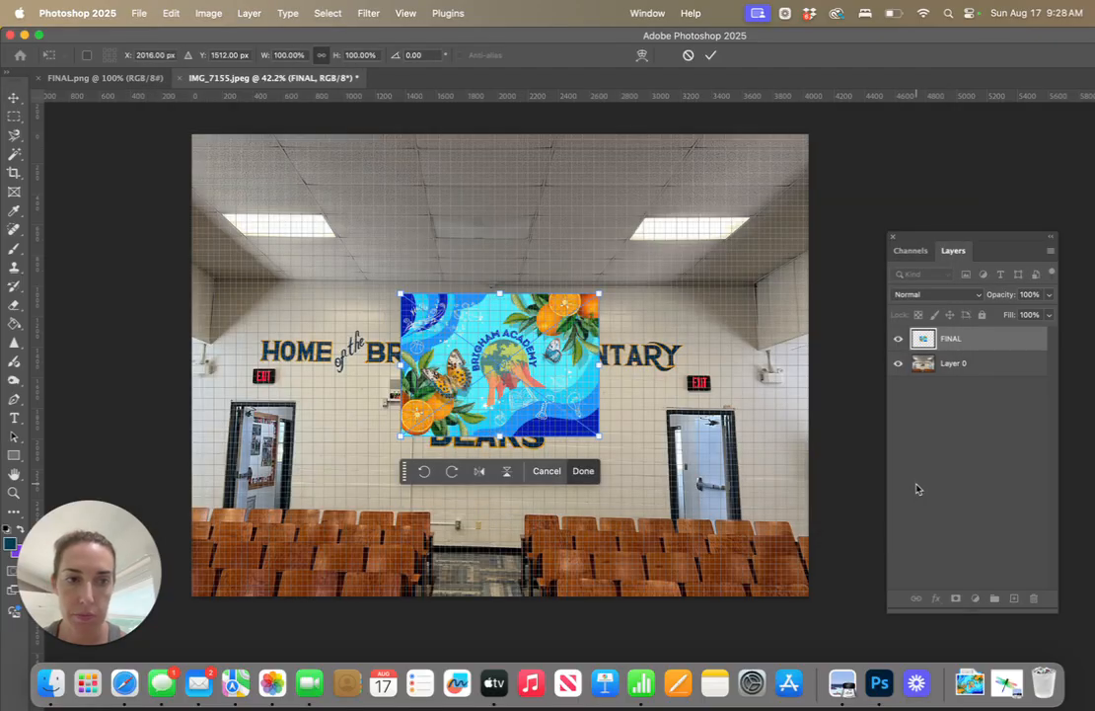
Lower the FINAL layer's opacity to 50% and scale the design up to about 268% over the wall
click(1049, 295)
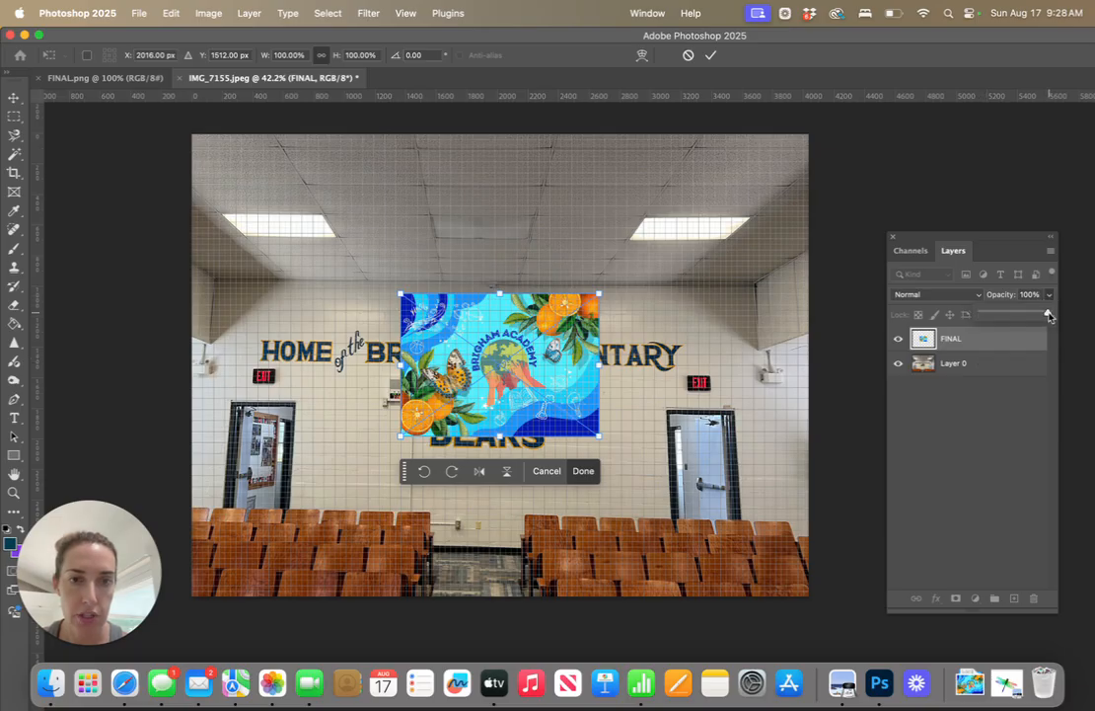
drag(1049, 314, 1015, 317)
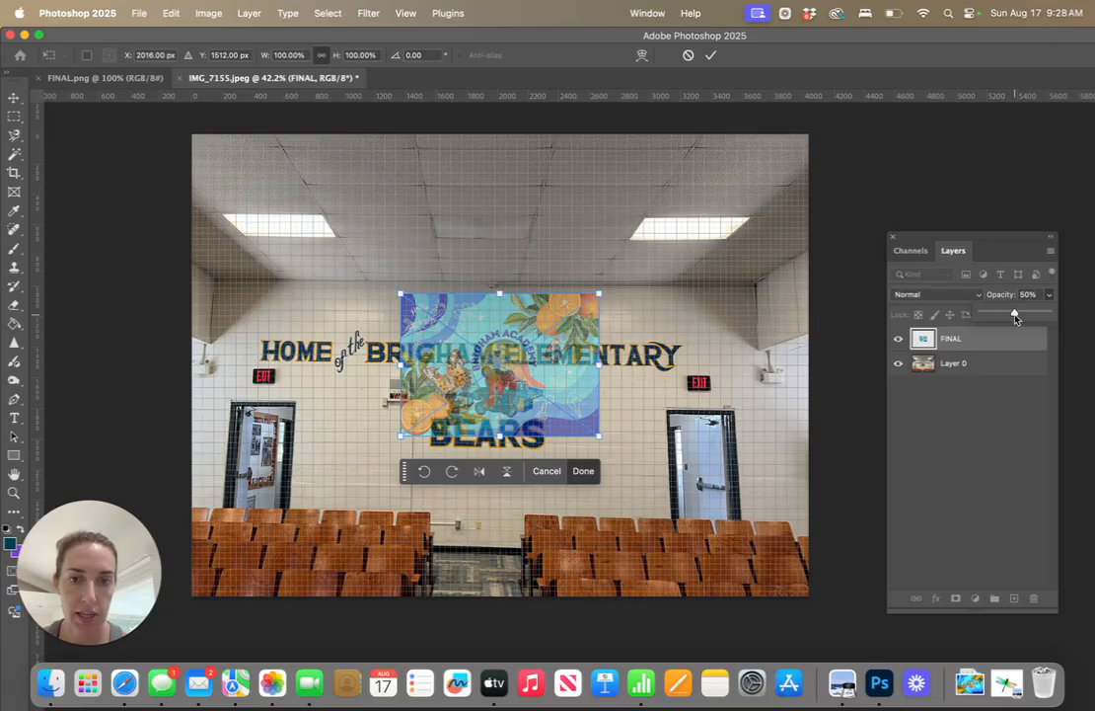
drag(599, 435, 752, 546)
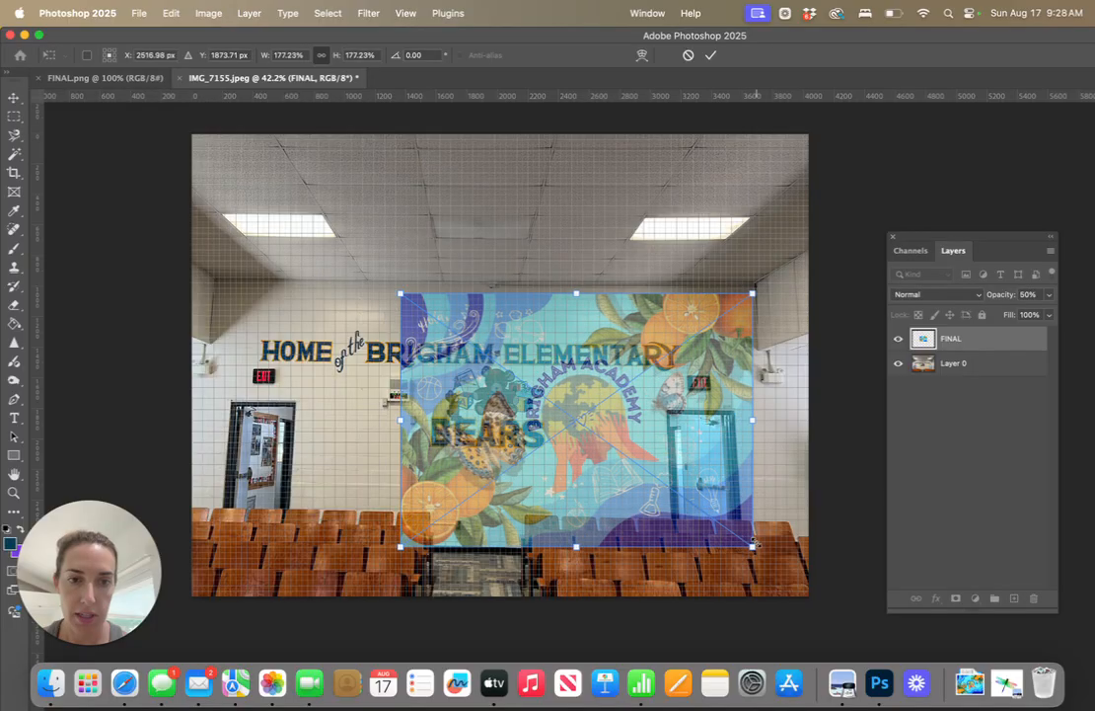
drag(400, 292, 170, 232)
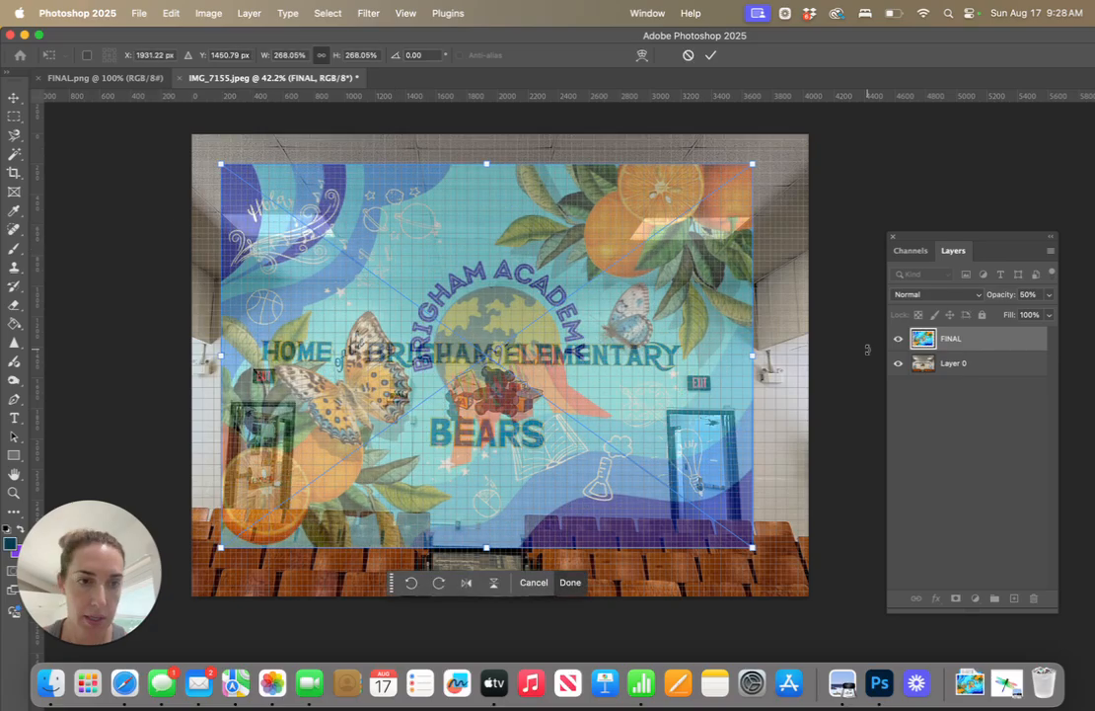
click(978, 374)
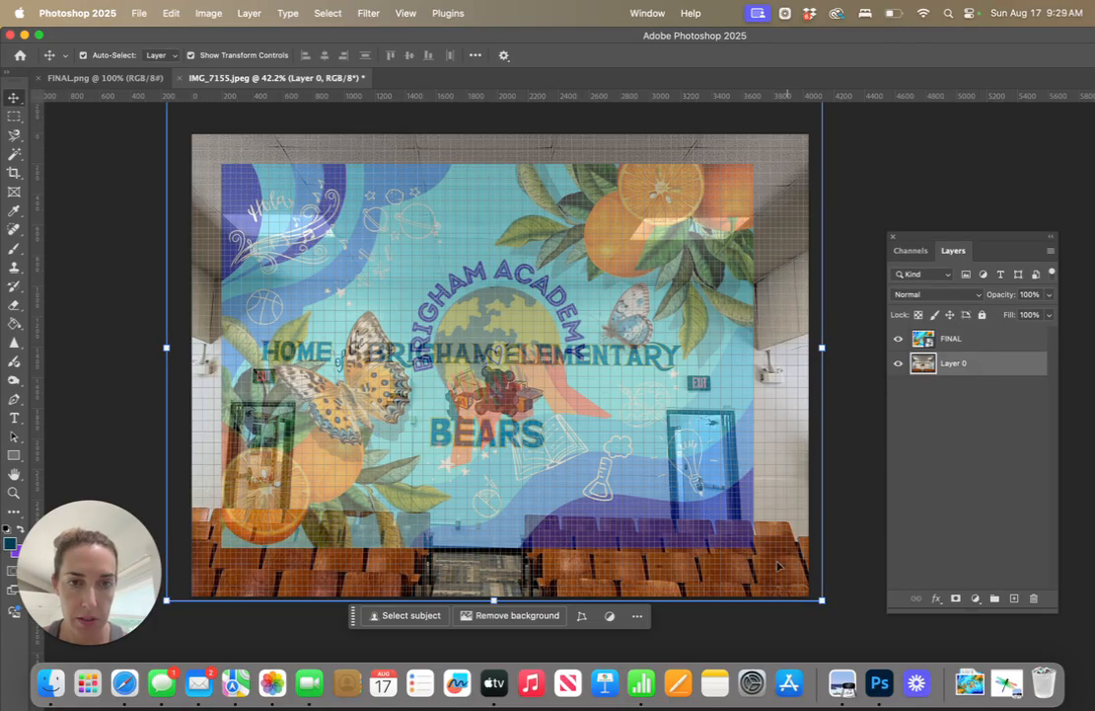
Move the FINAL design down and scale it to about 232%, positioning it over the wall lettering between the doors
click(949, 339)
key(5)
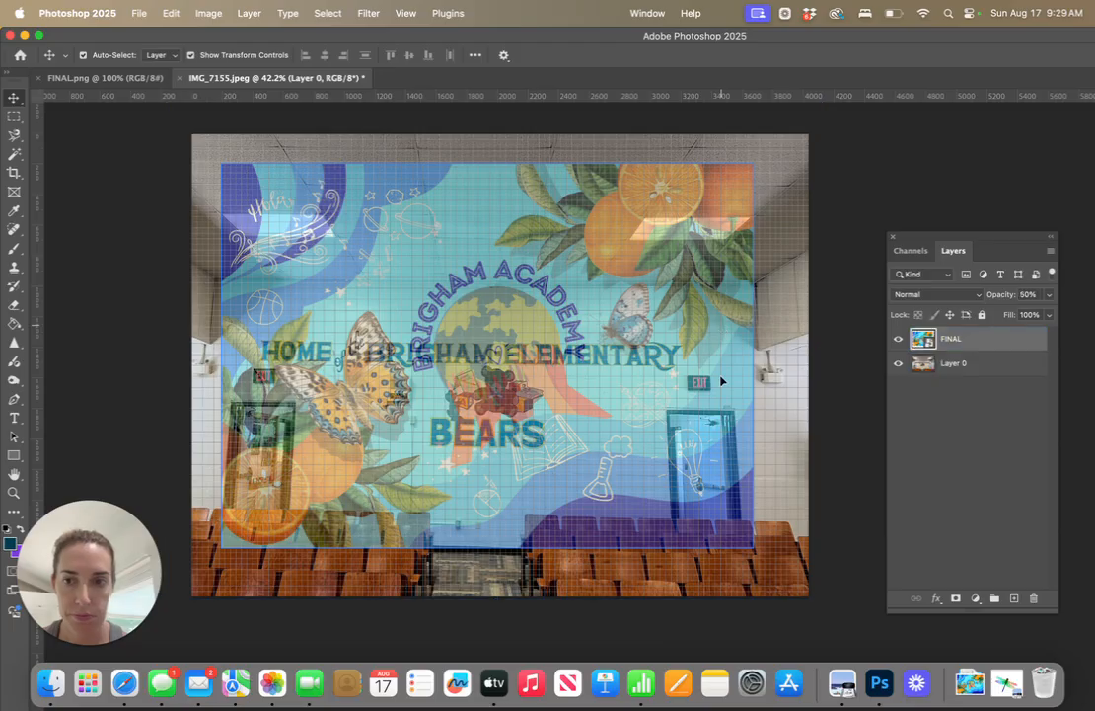
drag(720, 330, 719, 396)
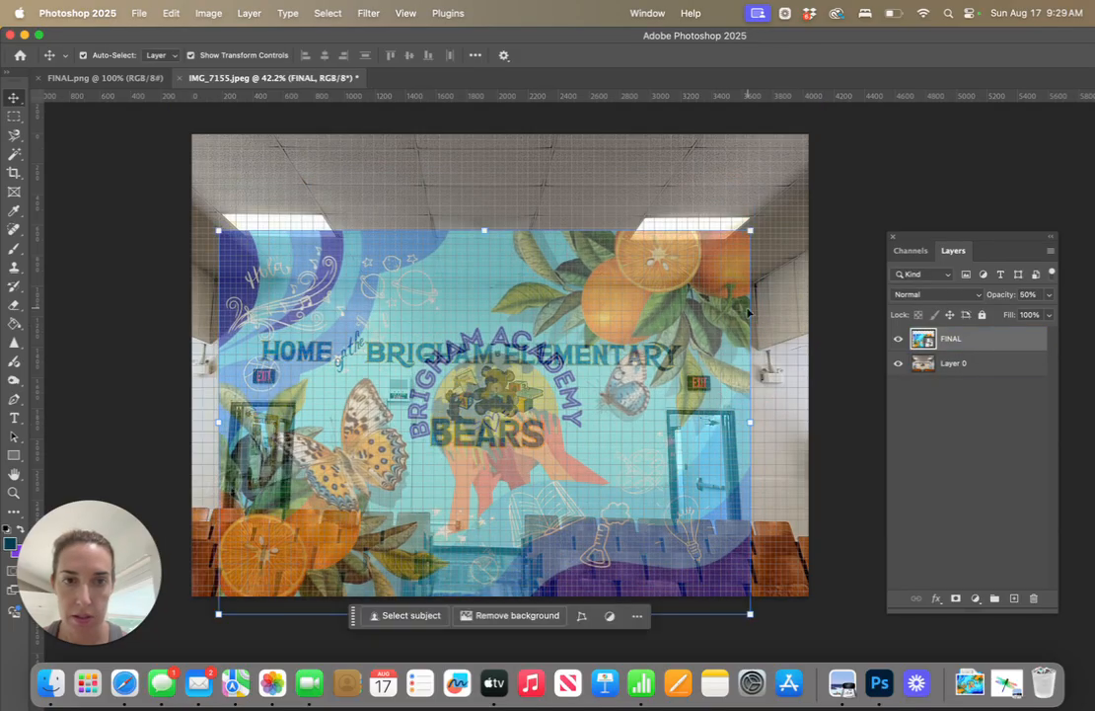
key(ctrl+t)
drag(750, 232, 699, 310)
drag(556, 379, 570, 348)
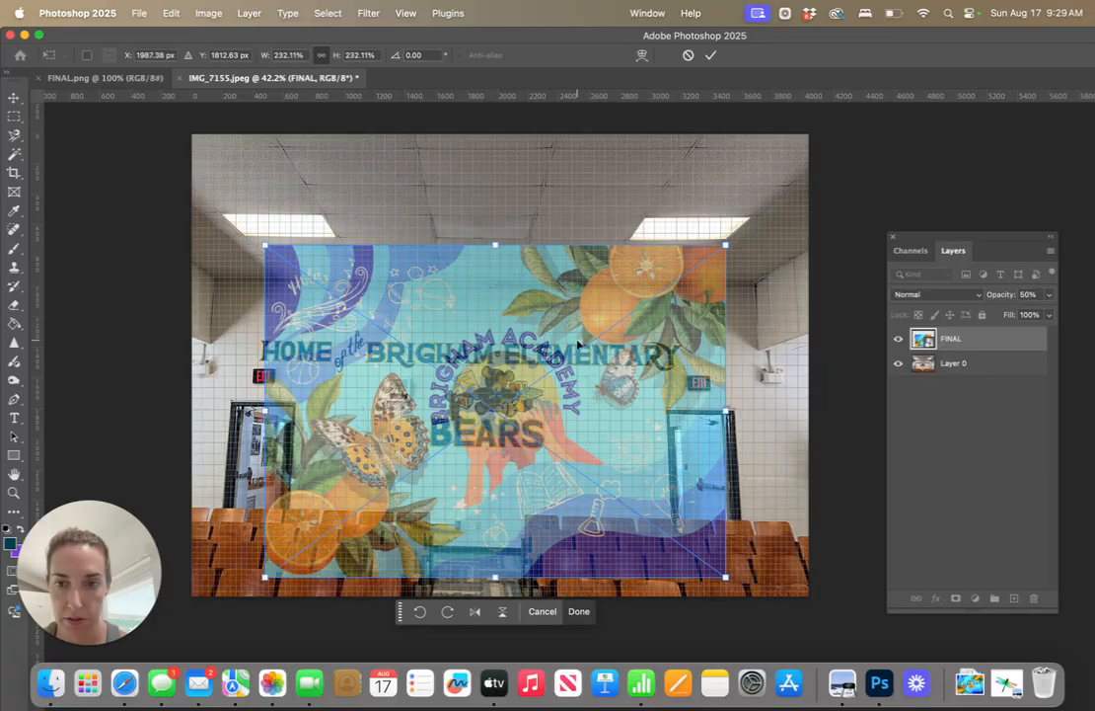
Enlarge the wall photo on Layer 0 to about 113%, shift it so the wall is centred behind the design, and apply the transform
click(983, 371)
drag(822, 600, 829, 606)
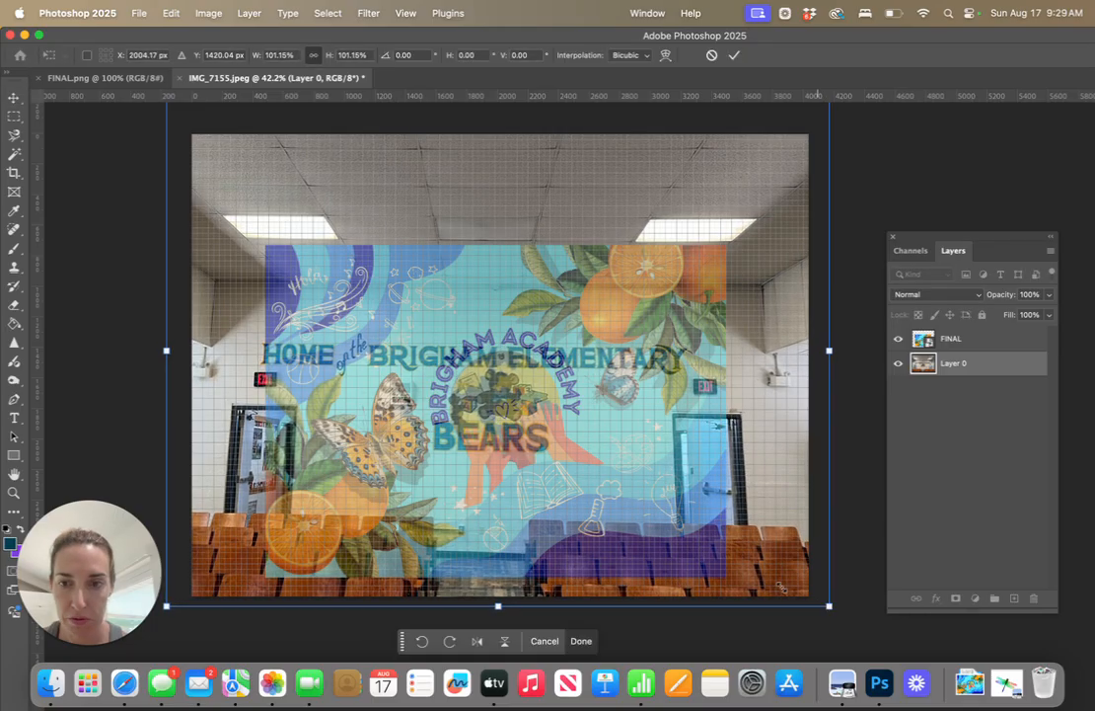
scroll(224, 156, up, 5)
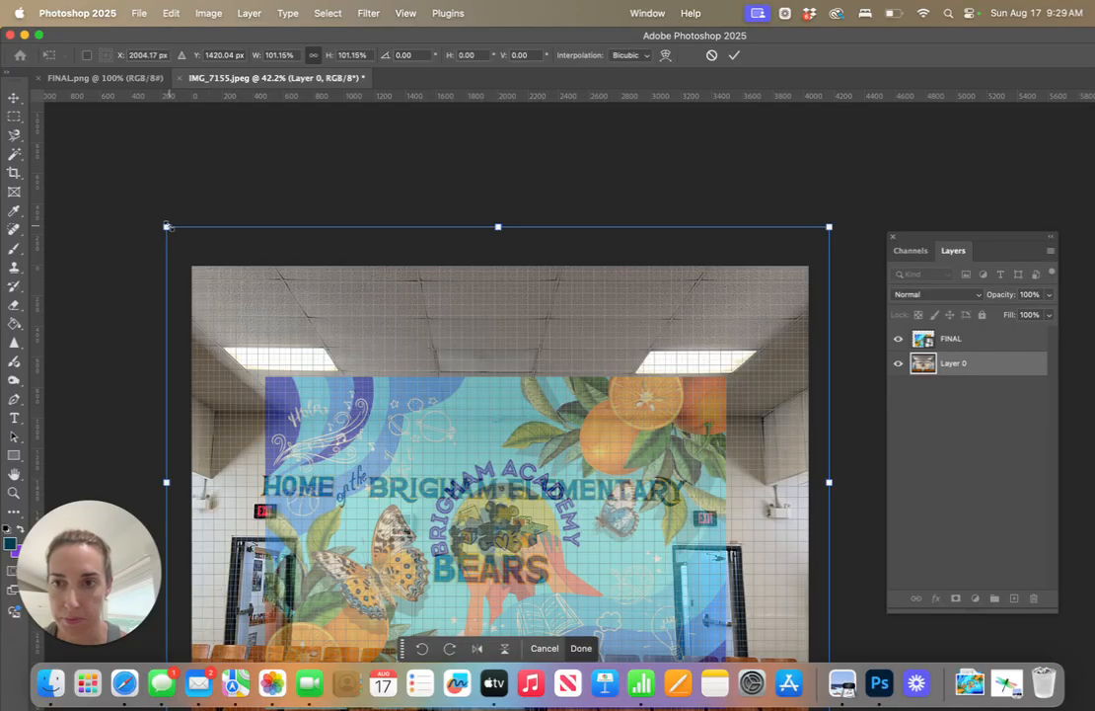
drag(148, 213, 121, 123)
scroll(338, 160, down, 7)
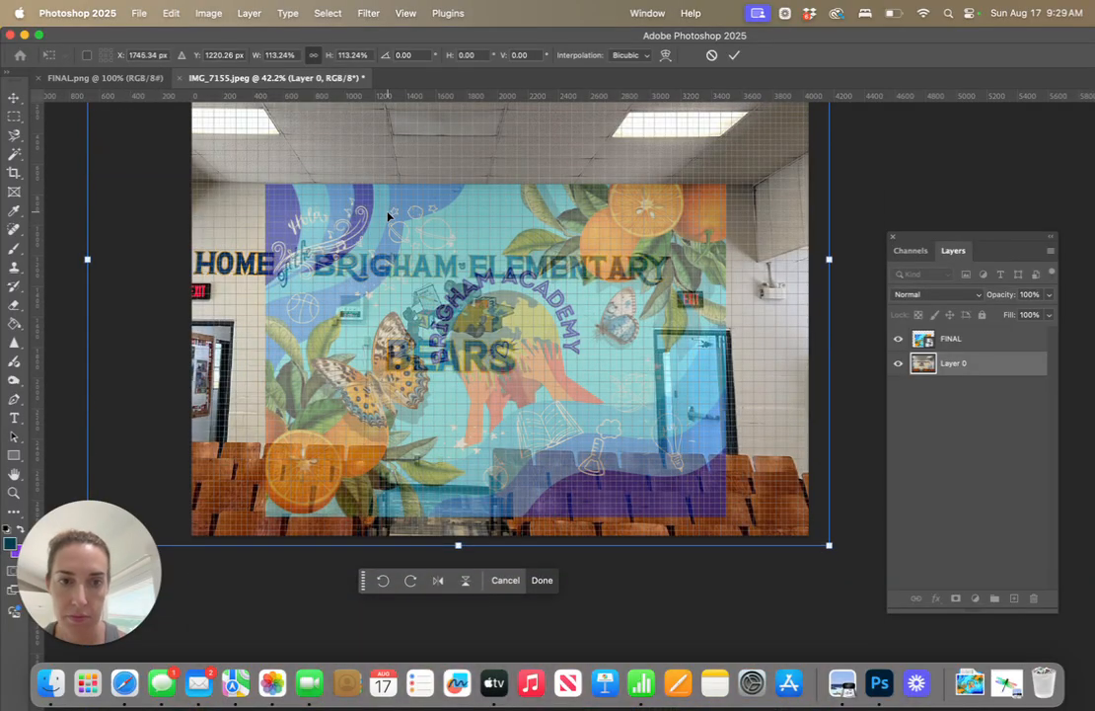
drag(509, 311, 559, 319)
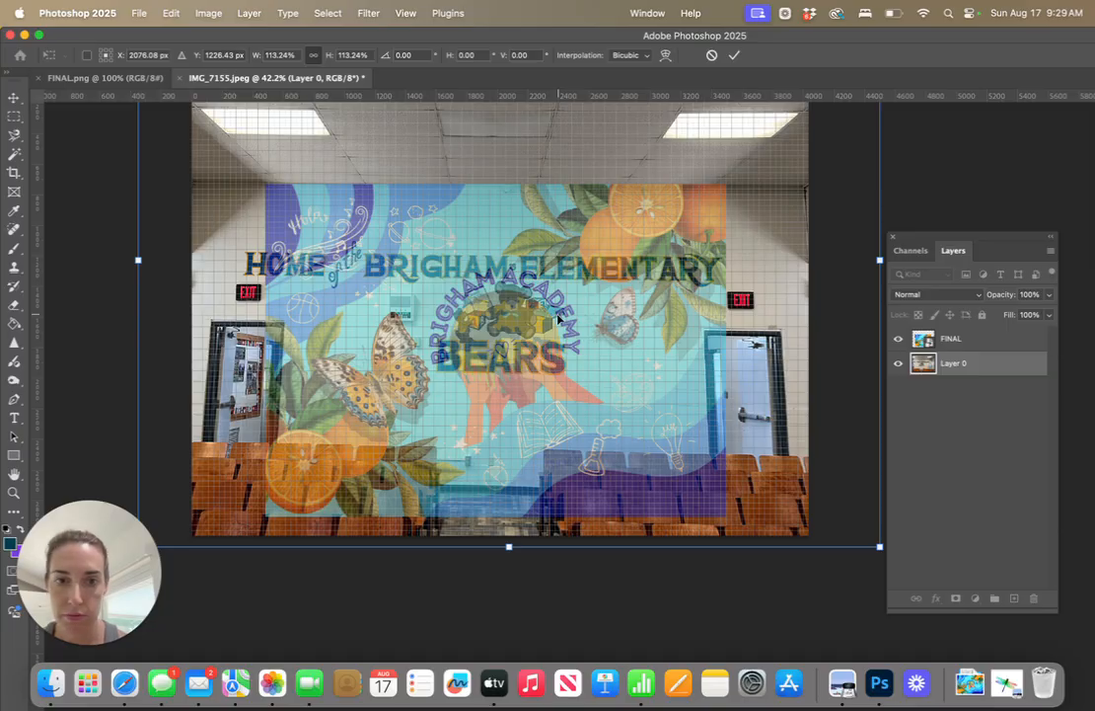
drag(558, 319, 559, 319)
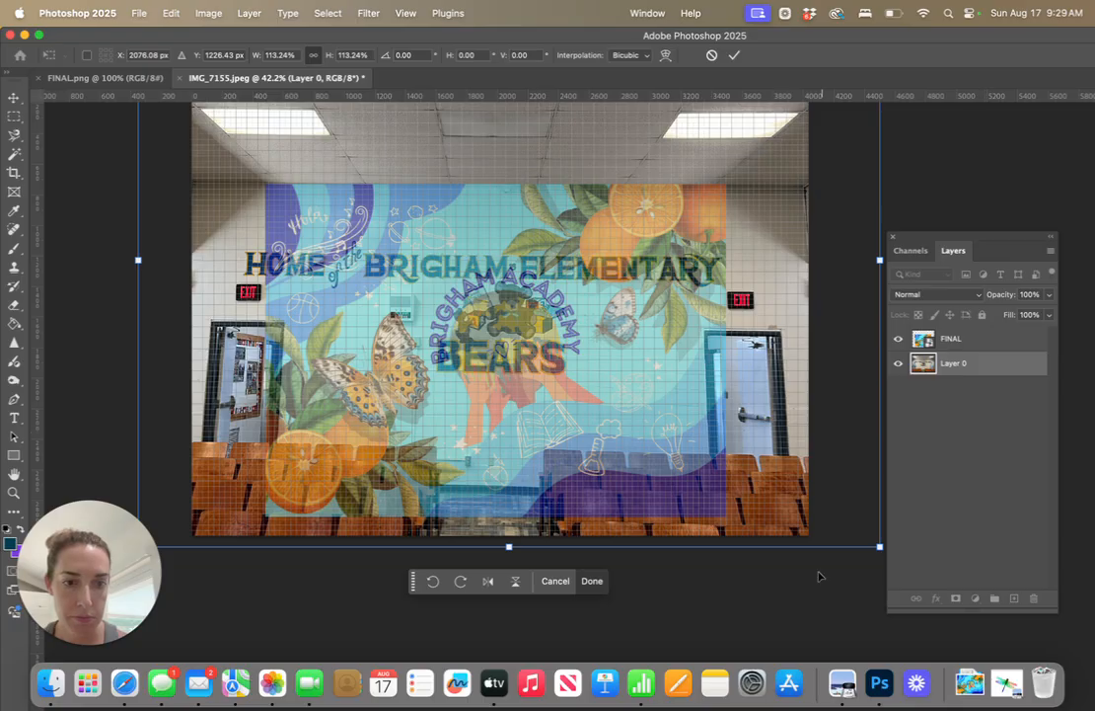
key(Return)
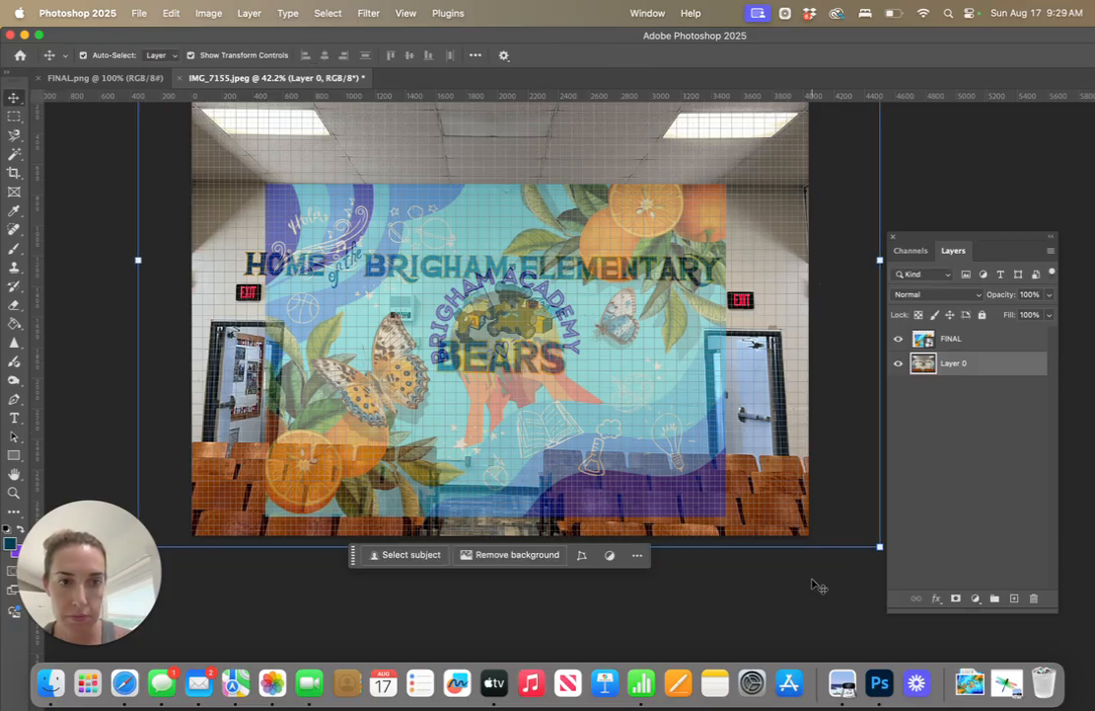
Scale the FINAL design down to about 215% at 50% opacity, centre it between the doors, and apply the transform
click(957, 341)
key(5)
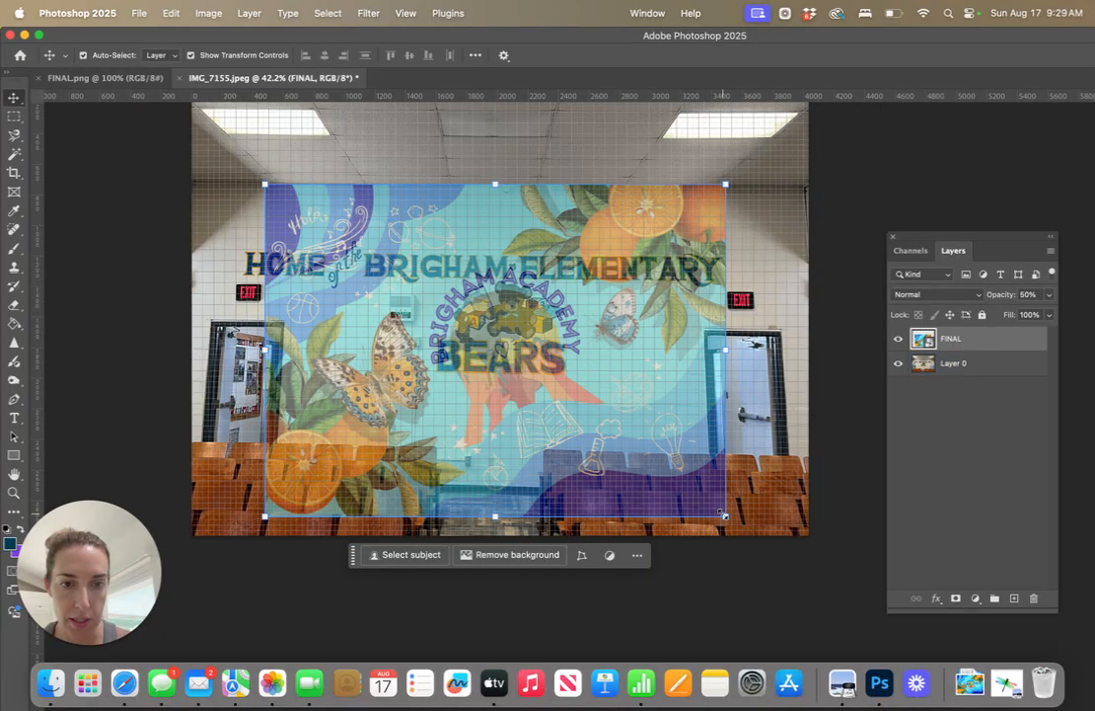
key(super+t)
drag(720, 512, 707, 505)
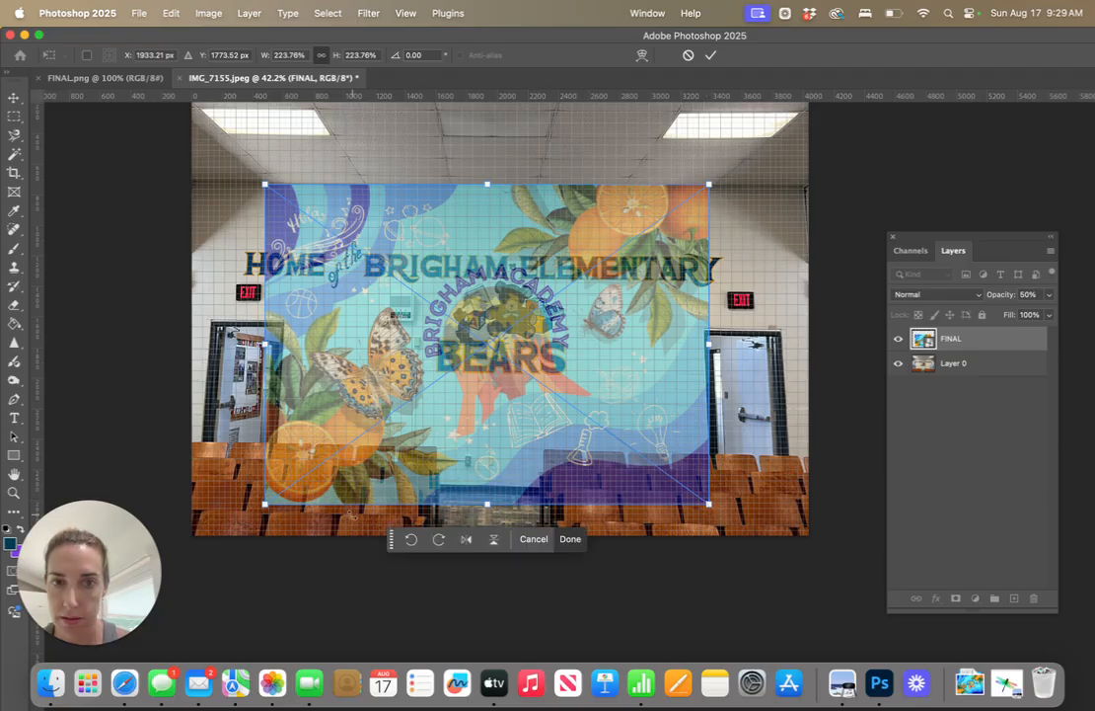
drag(266, 502, 279, 499)
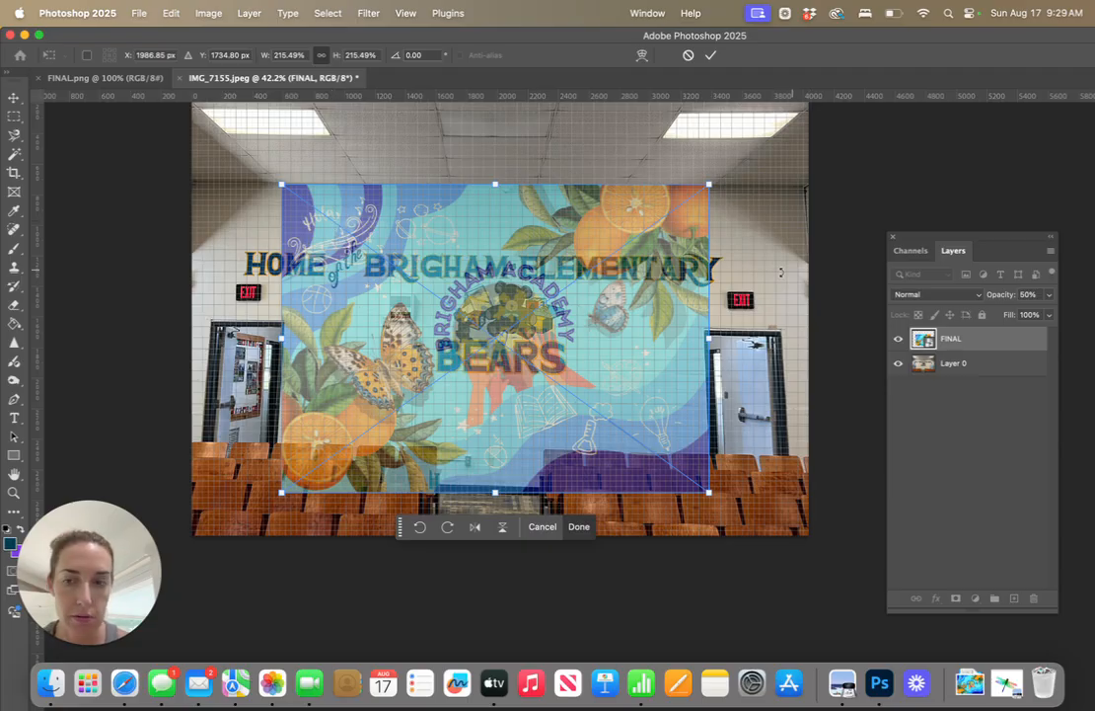
click(12, 95)
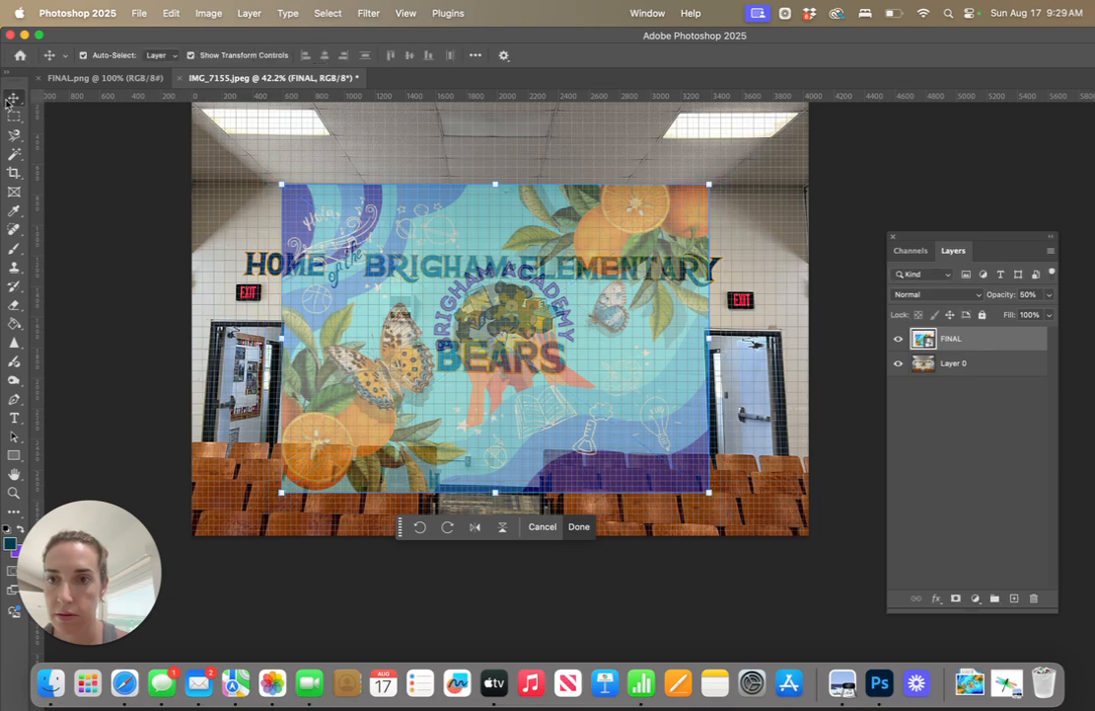
Raise the FINAL layer's opacity to 100%
click(1049, 294)
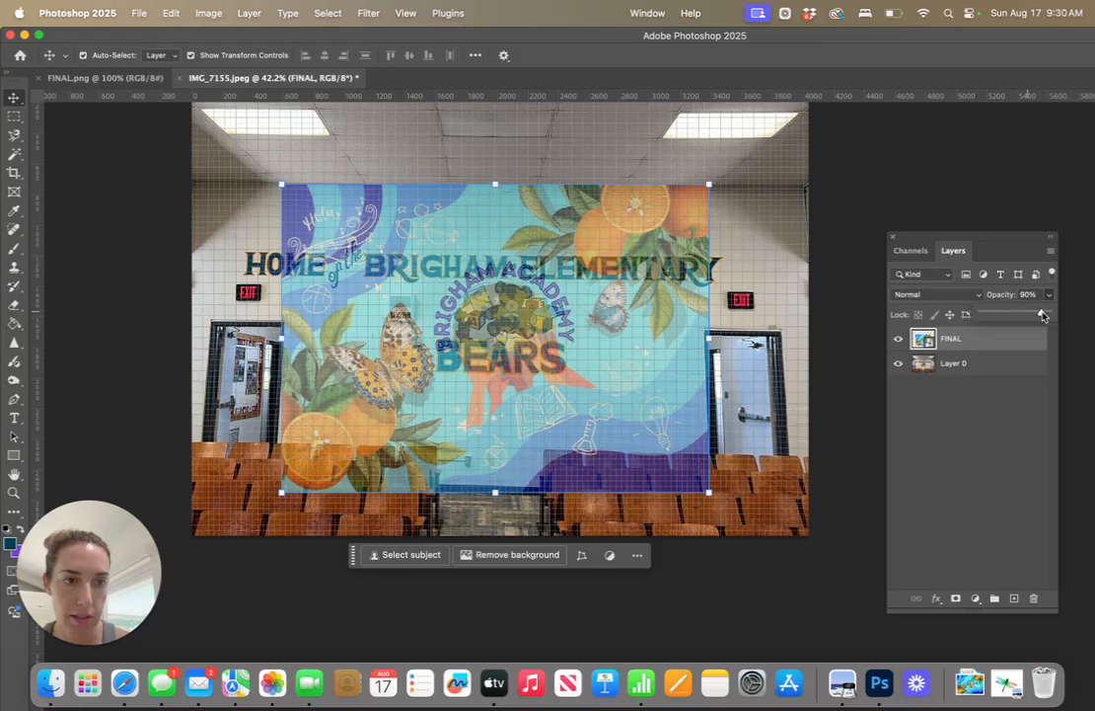
drag(1014, 312, 1059, 314)
click(854, 319)
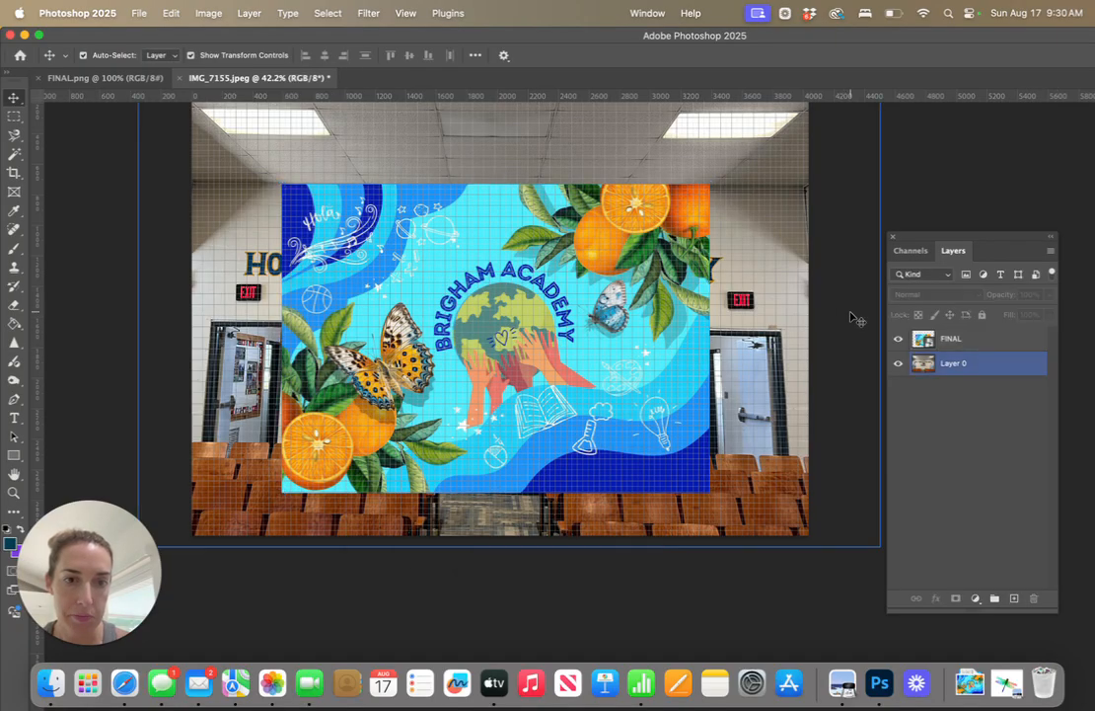
click(955, 363)
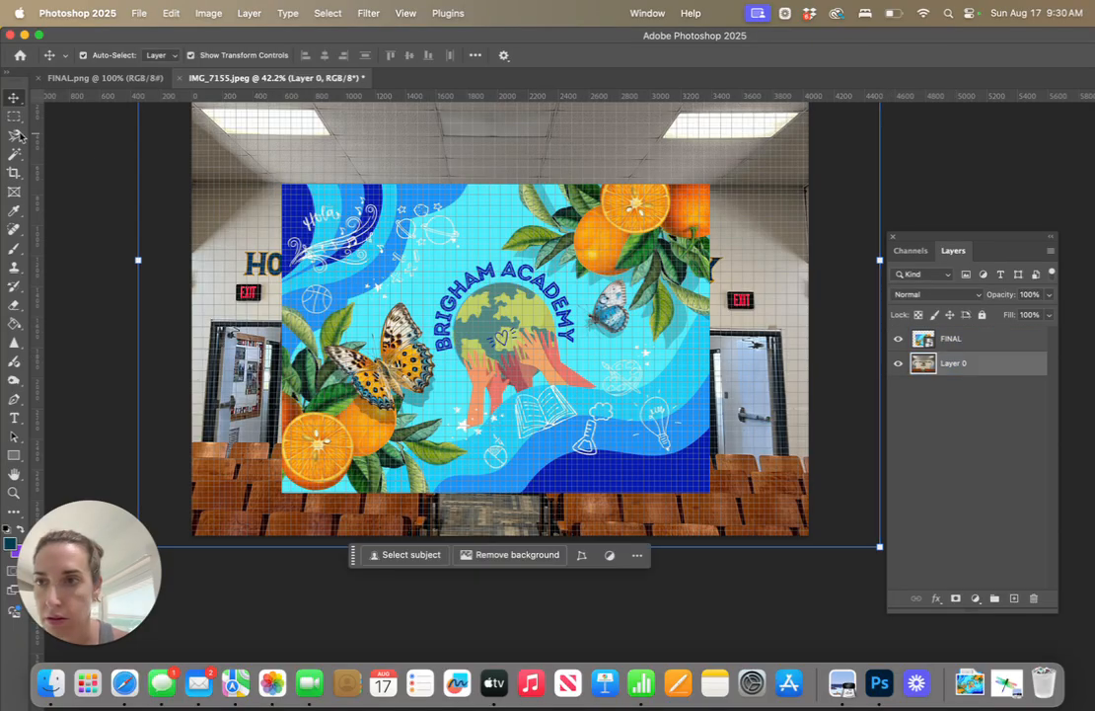
key(super+Tab)
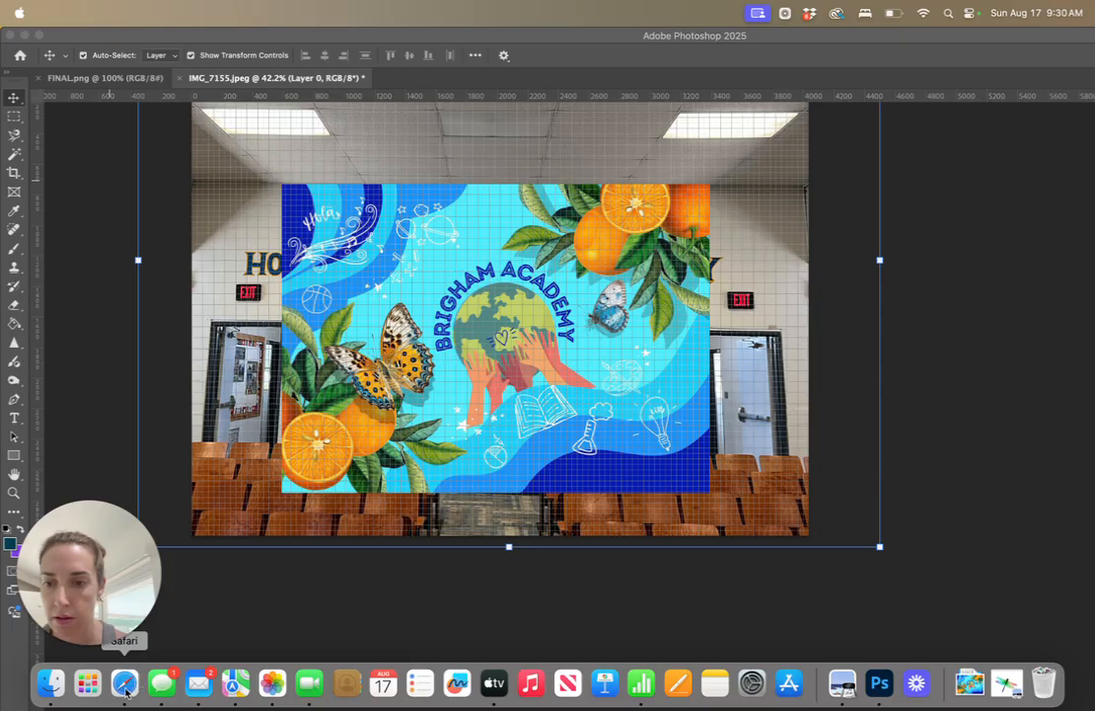
click(123, 360)
scroll(117, 389, up, 4)
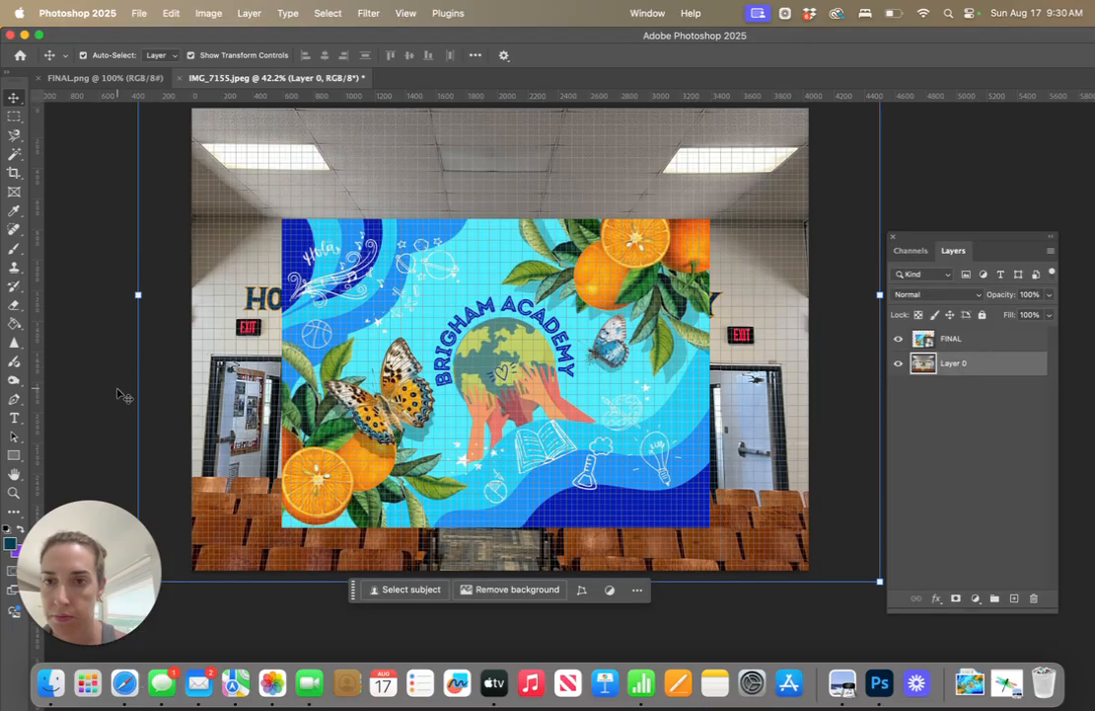
scroll(116, 391, down, 4)
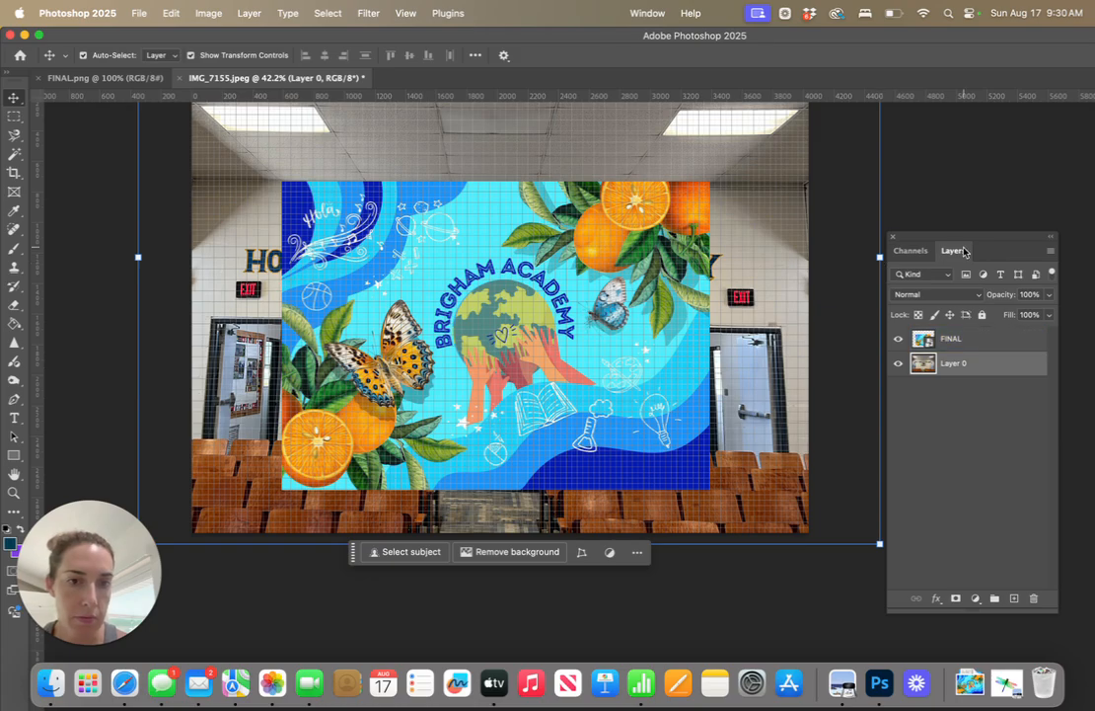
Turn off the grid overlay on the document
click(329, 11)
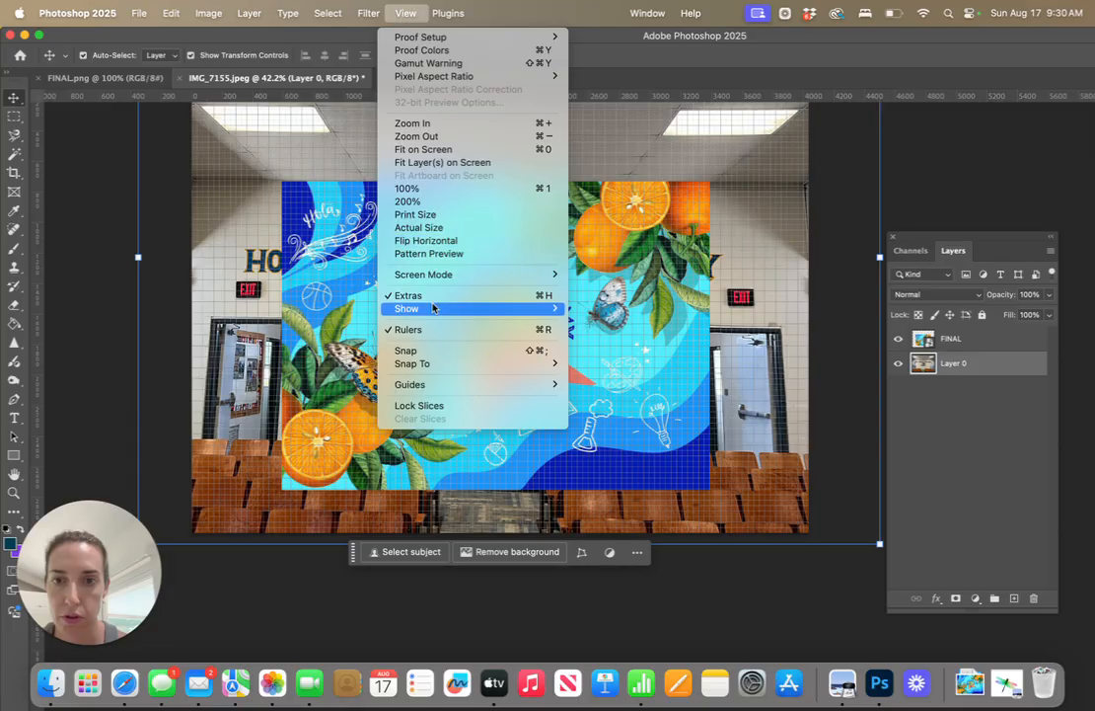
mouse_move(434, 308)
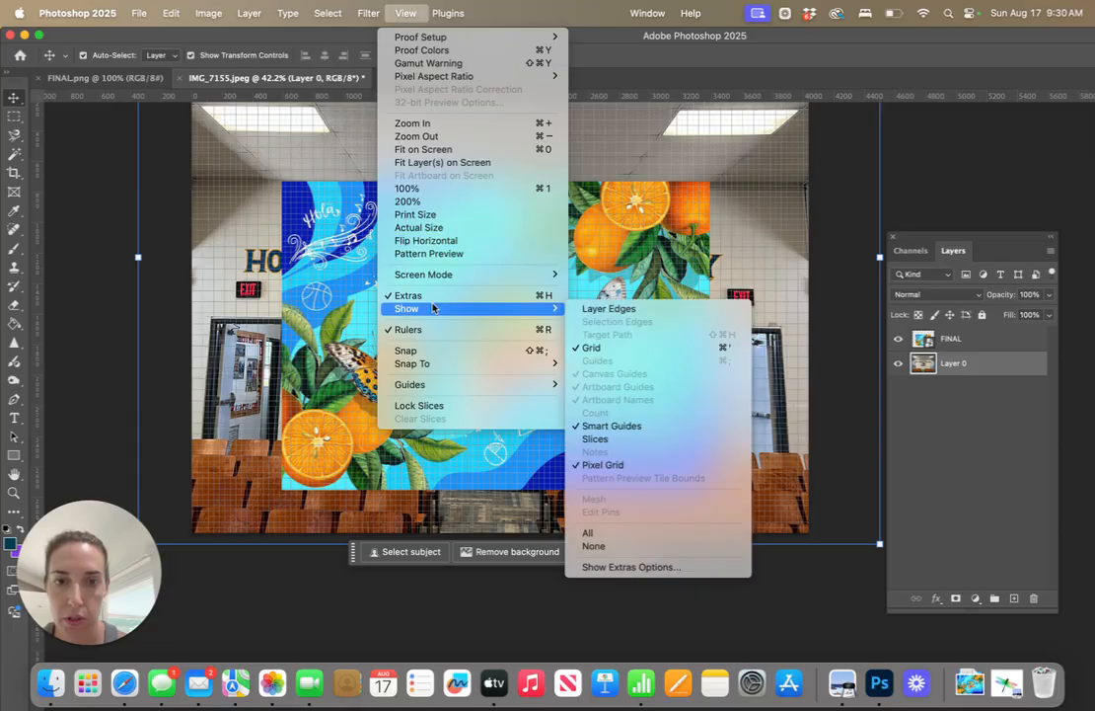
click(627, 348)
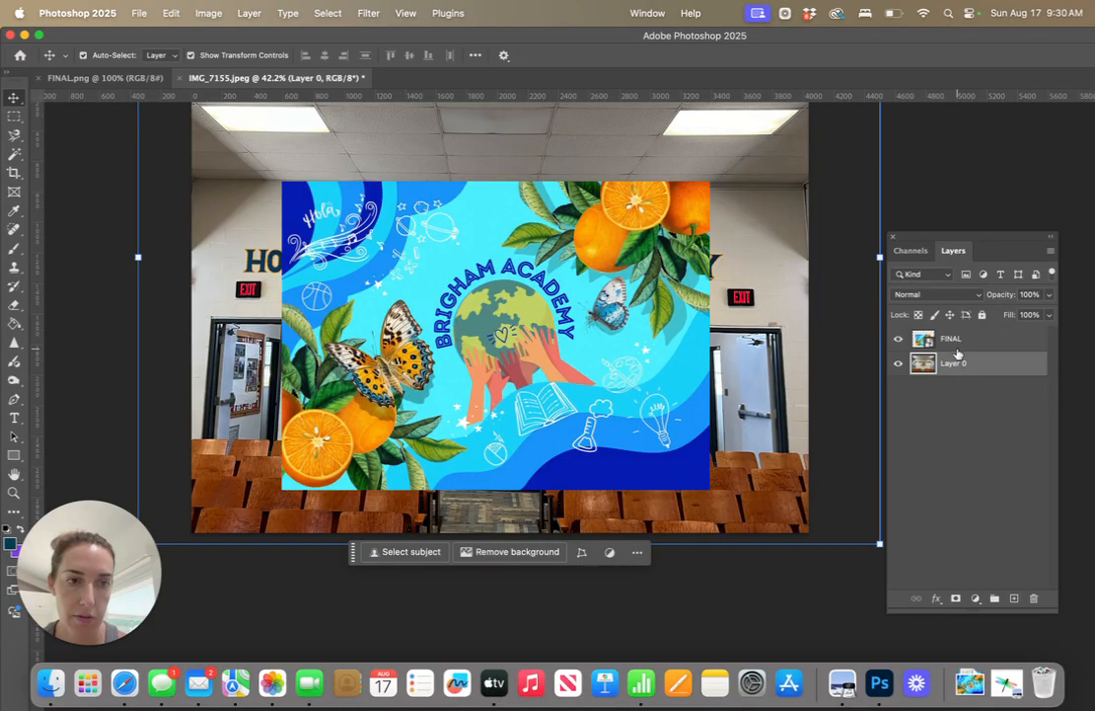
Lower the FINAL layer's opacity to 33%
click(953, 339)
click(1048, 314)
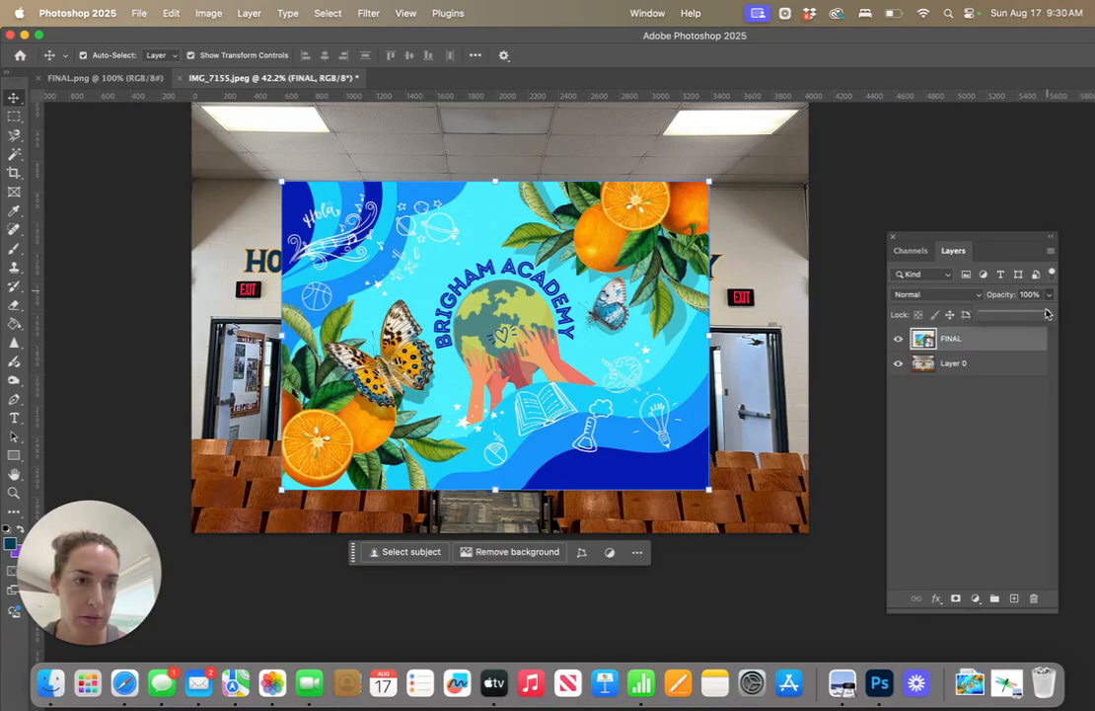
drag(1048, 314, 1005, 317)
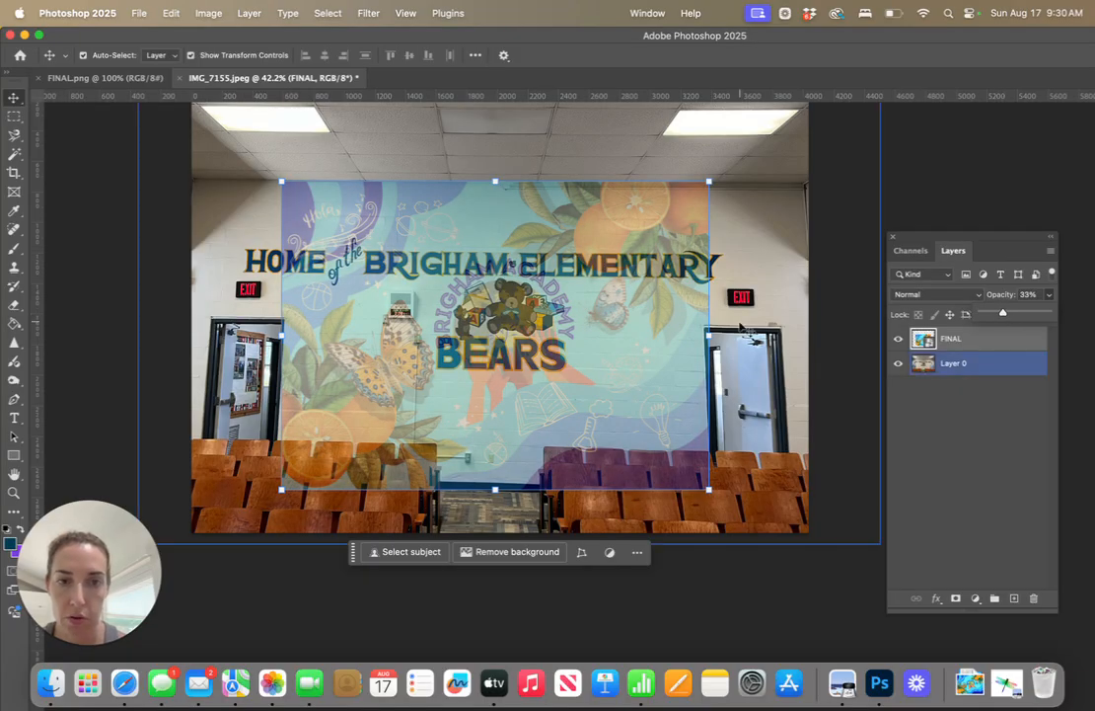
Enlarge the FINAL design to about 257%, shift it so it overlaps both doors, and apply the transform
drag(709, 488, 772, 520)
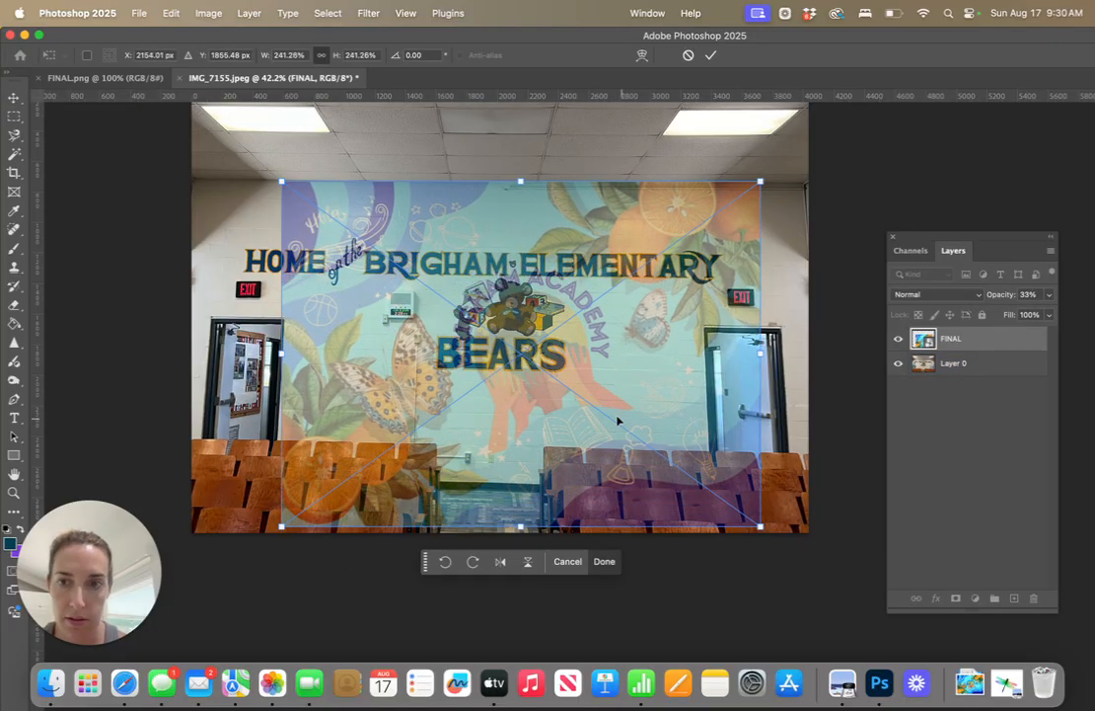
drag(548, 378, 524, 370)
drag(258, 173, 221, 160)
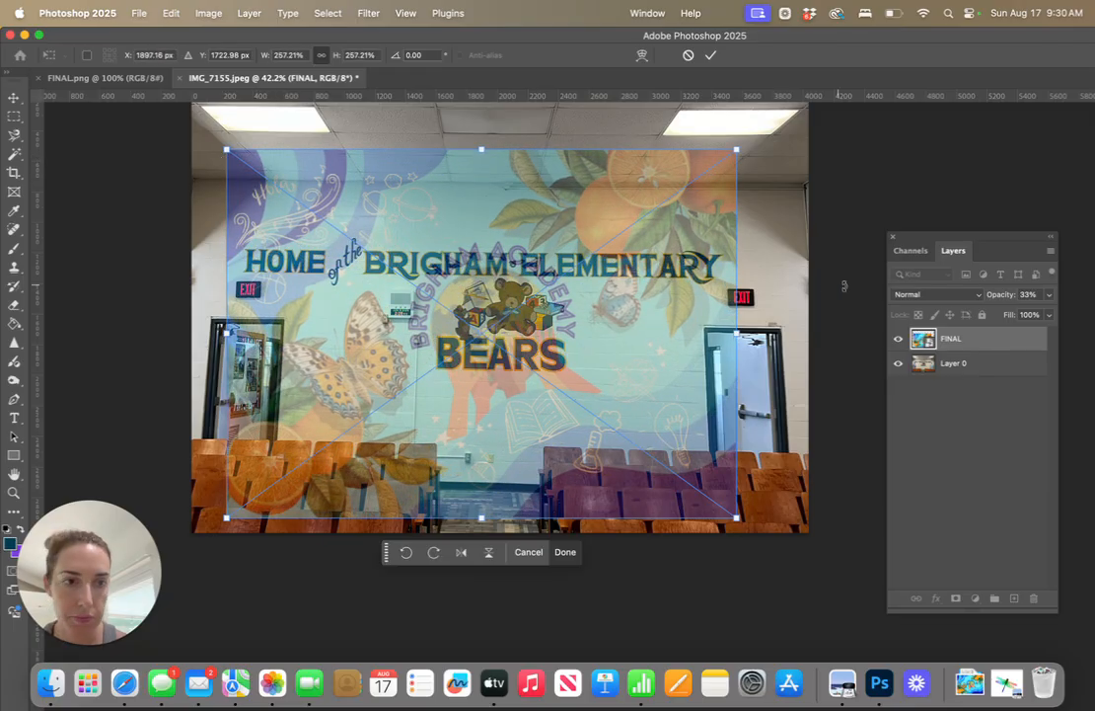
click(14, 99)
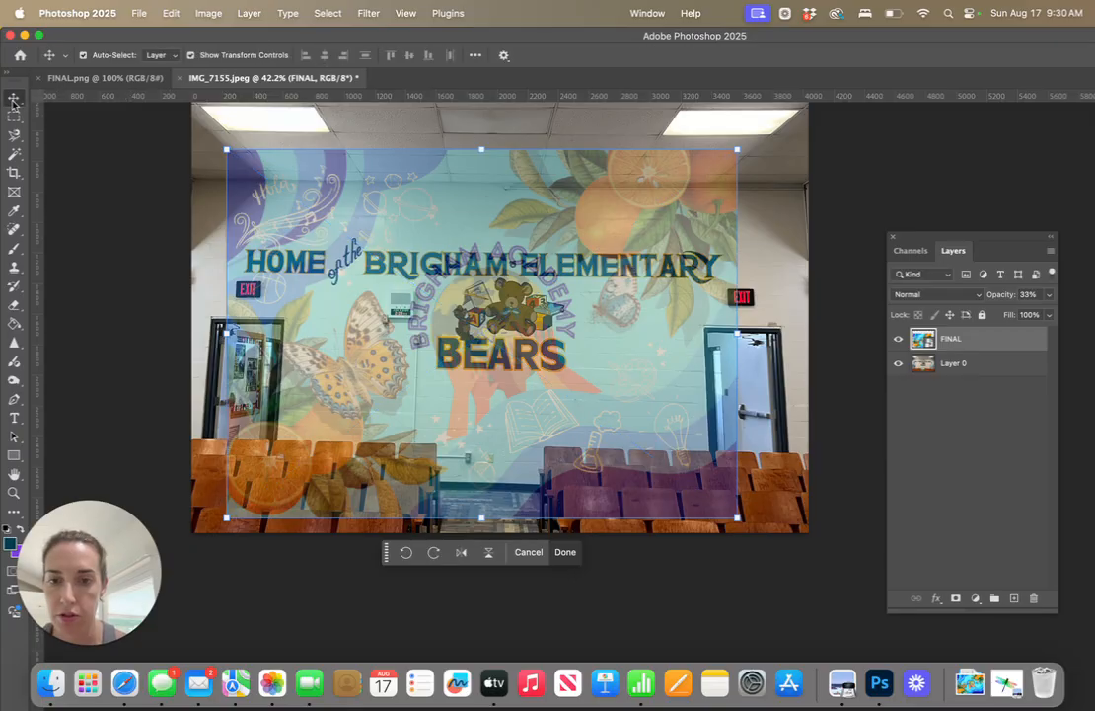
Distort the FINAL design to about 286% wide and reduce its height so it spans from the ceiling line to the seats
click(208, 13)
mouse_move(170, 14)
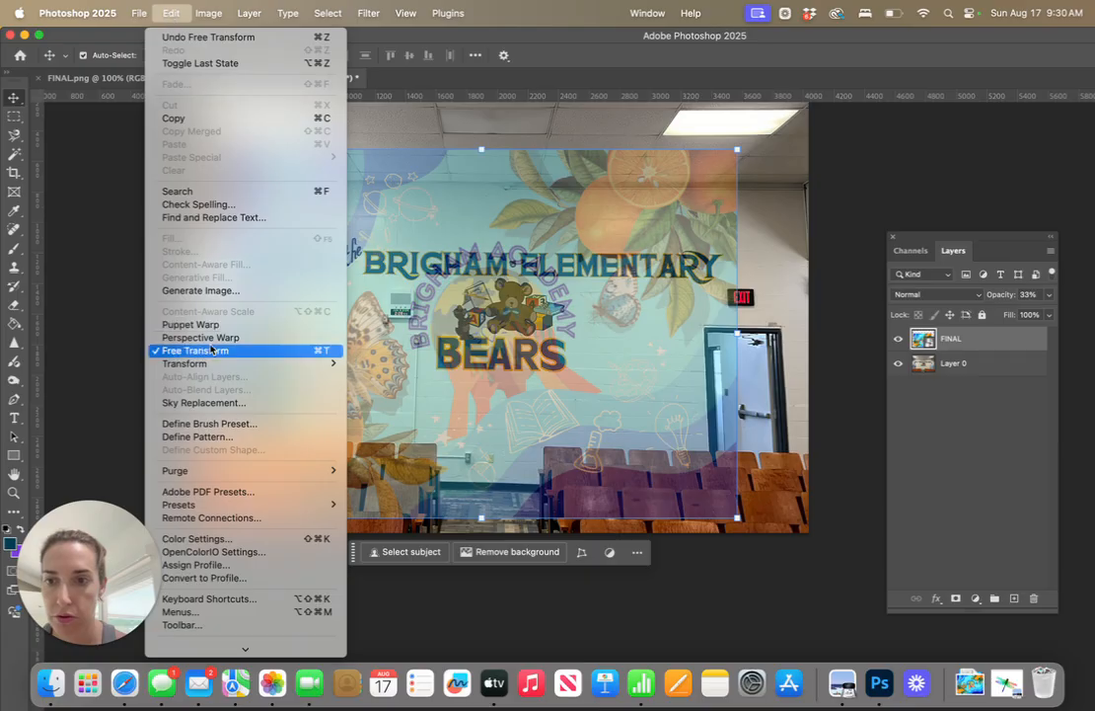
mouse_move(296, 364)
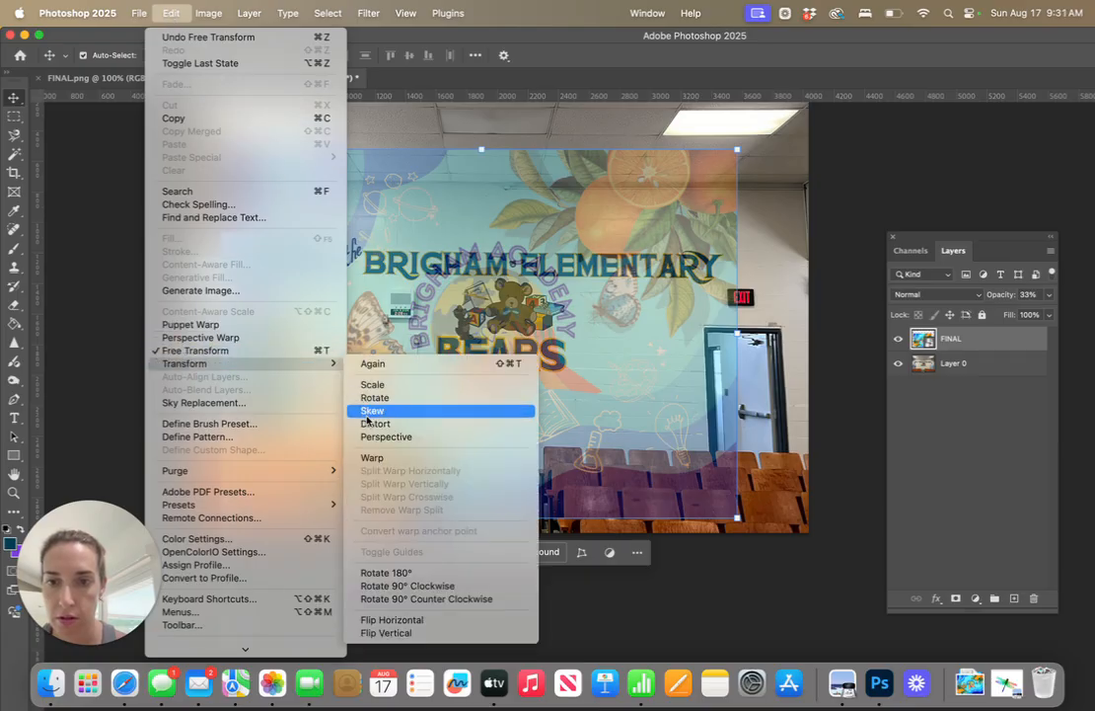
click(370, 409)
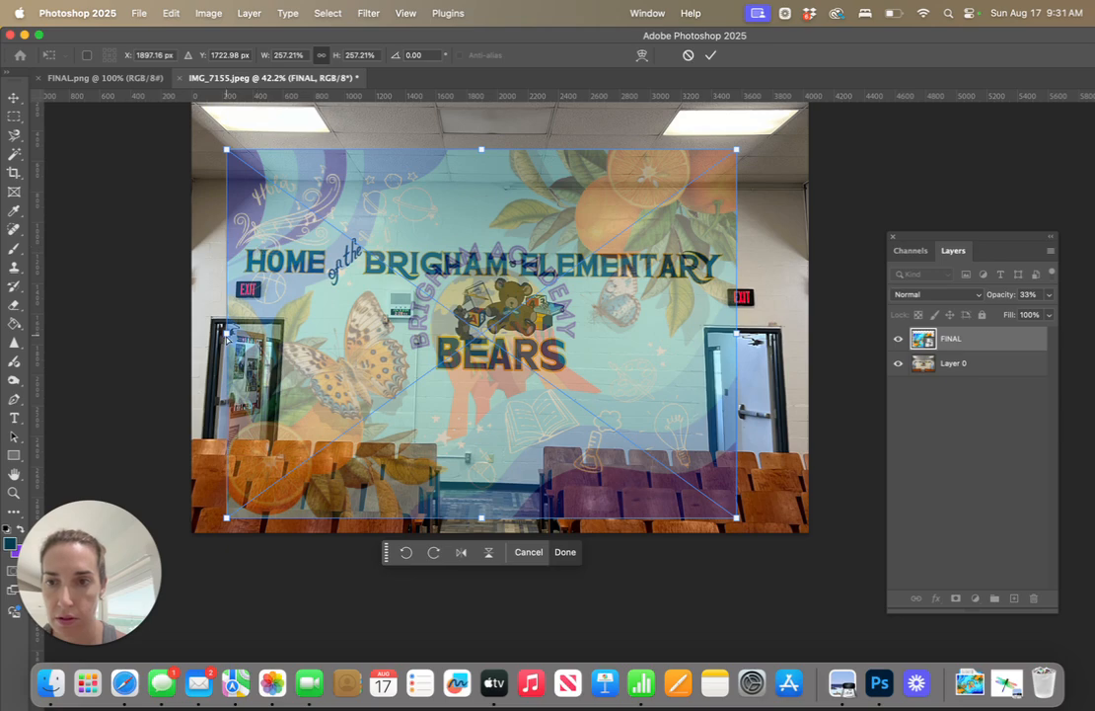
drag(226, 336, 210, 336)
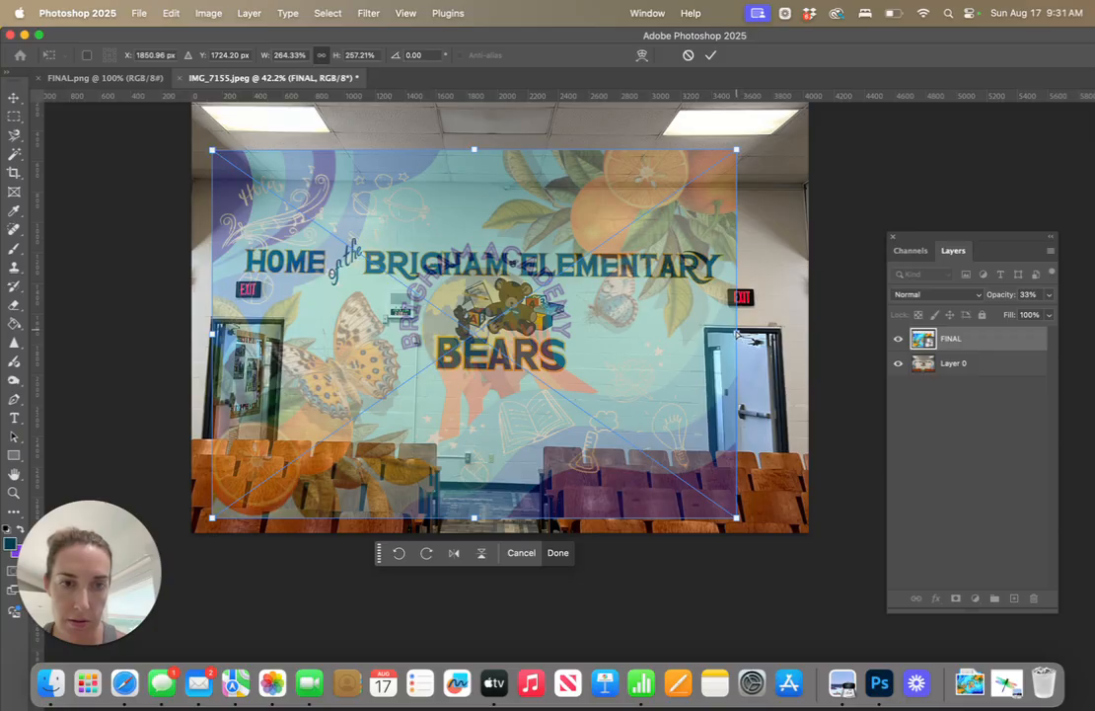
drag(736, 336, 781, 336)
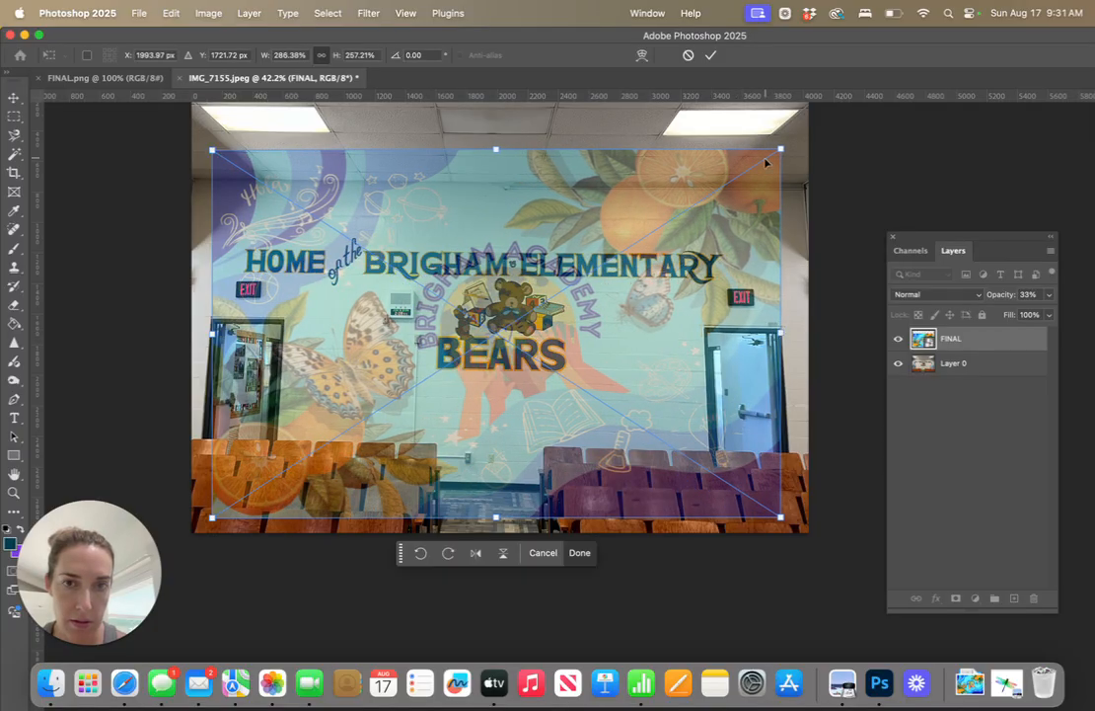
drag(497, 152, 496, 180)
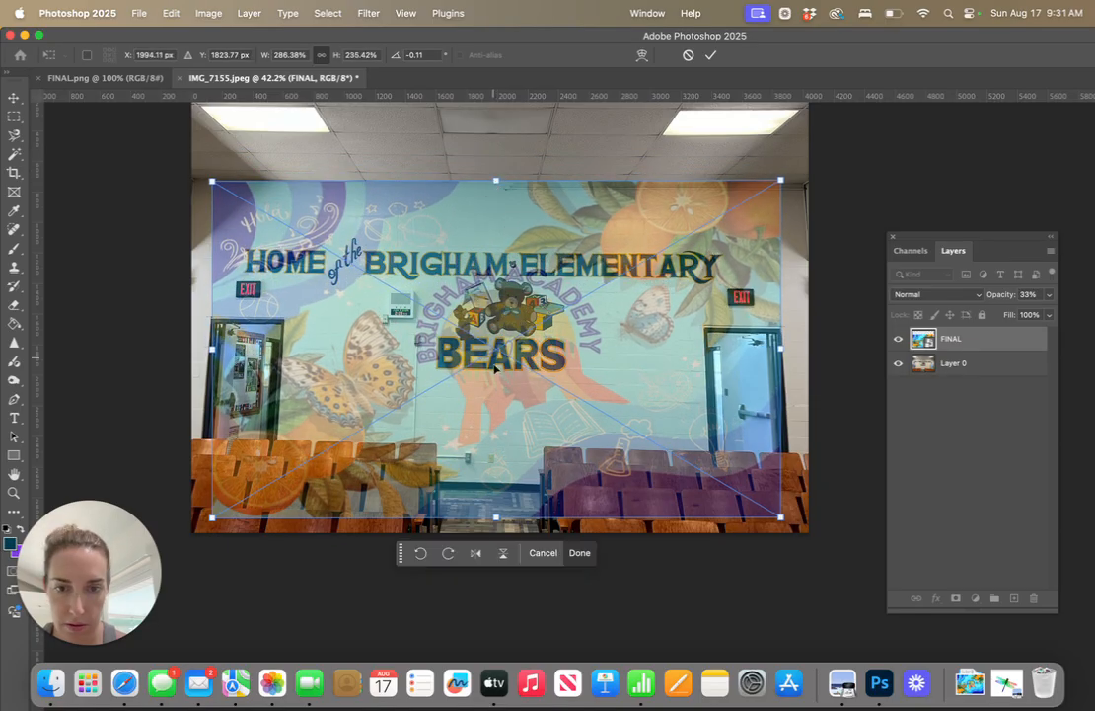
drag(496, 516, 496, 486)
Pull the FINAL design's lower corners outward and upward and its upper-right corner inward and down to follow the wall's perspective
drag(213, 485, 201, 474)
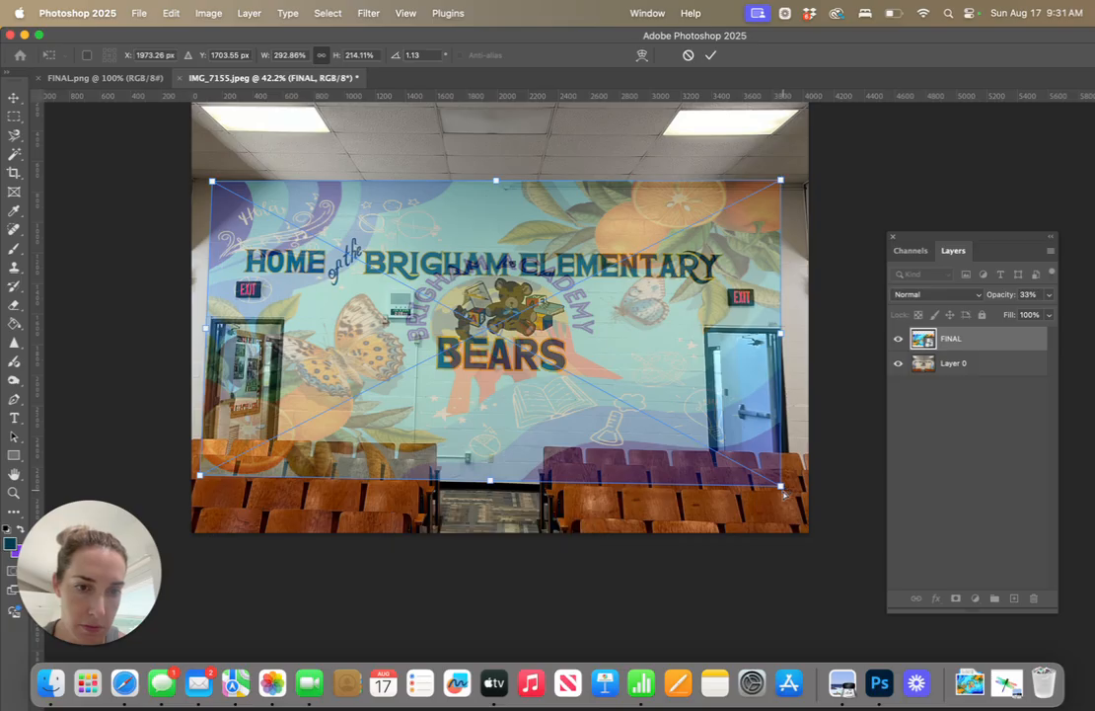
mouse_move(786, 496)
mouse_down()
mouse_move(796, 499)
mouse_move(797, 484)
mouse_up()
drag(784, 184, 776, 188)
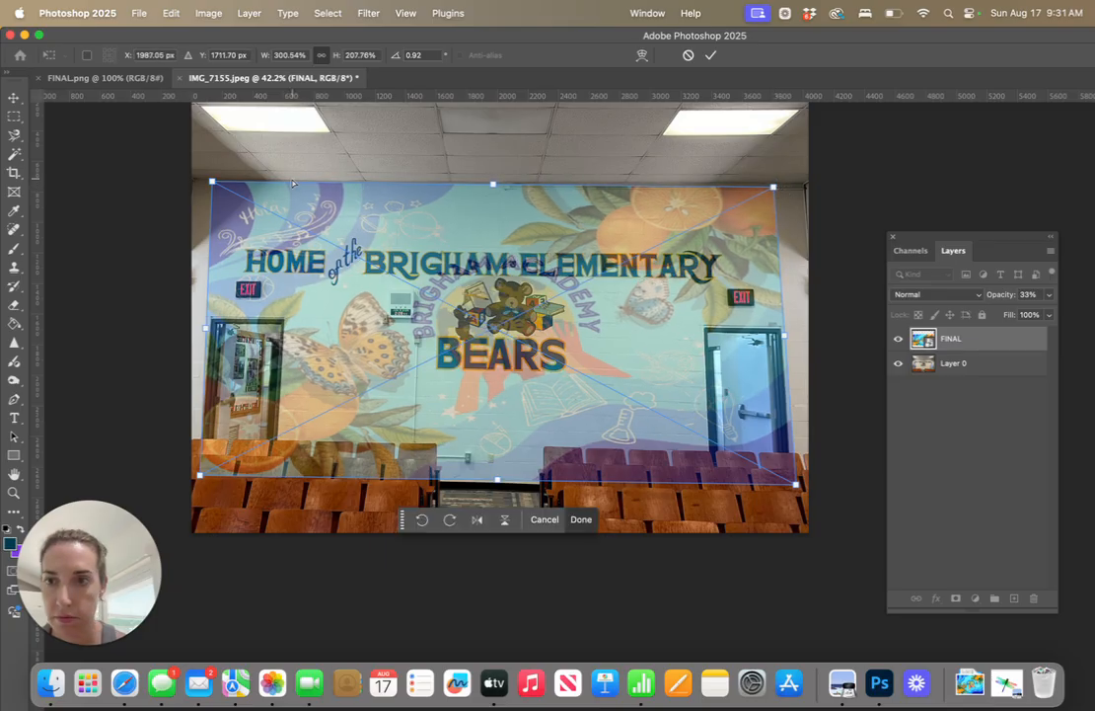
drag(213, 183, 213, 183)
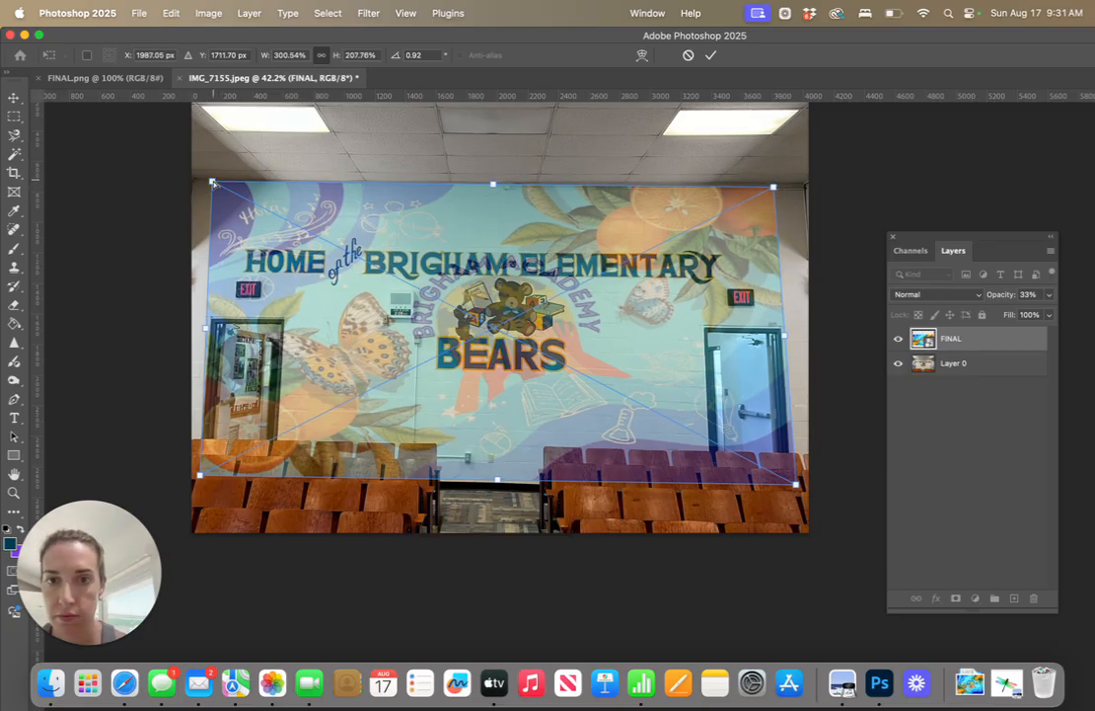
Enlarge the wall photo on Layer 0 to about 101.7% and apply the transform
click(970, 374)
scroll(577, 308, up, 5)
scroll(577, 308, up, 2)
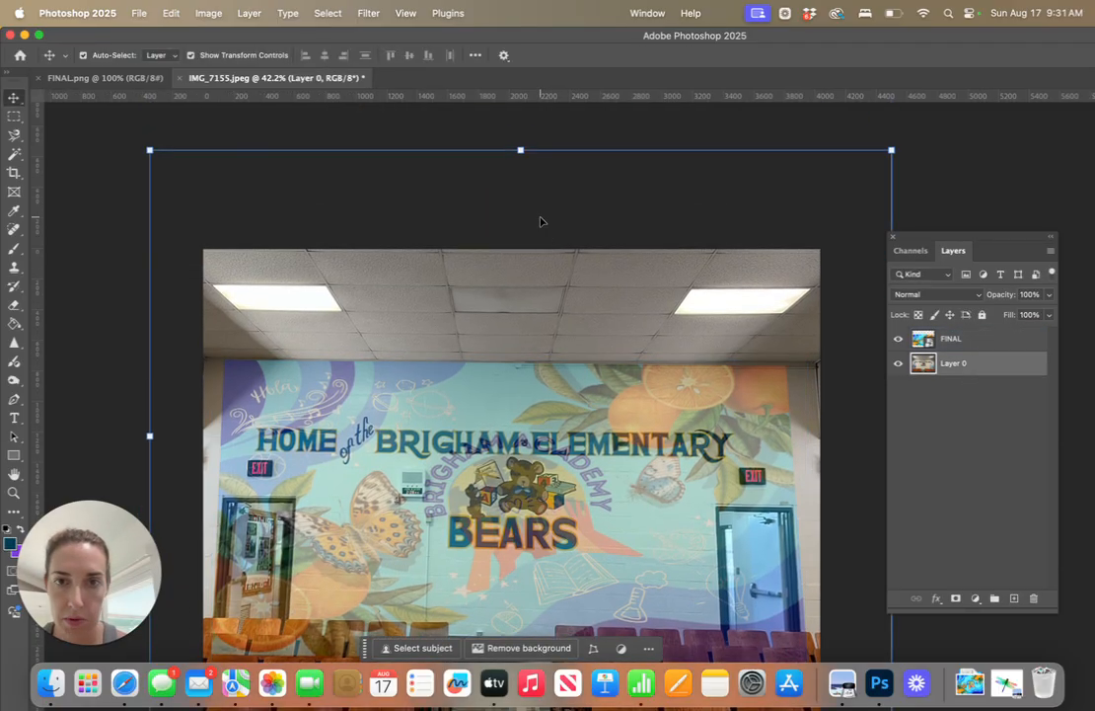
click(521, 149)
drag(521, 148, 521, 142)
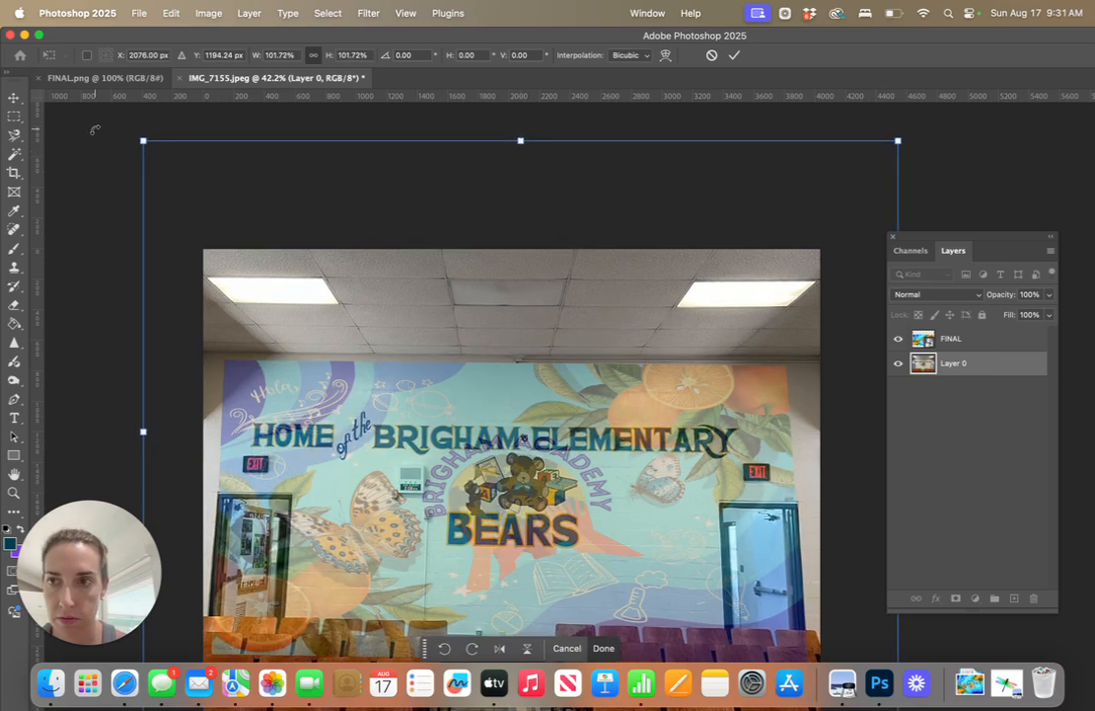
click(15, 100)
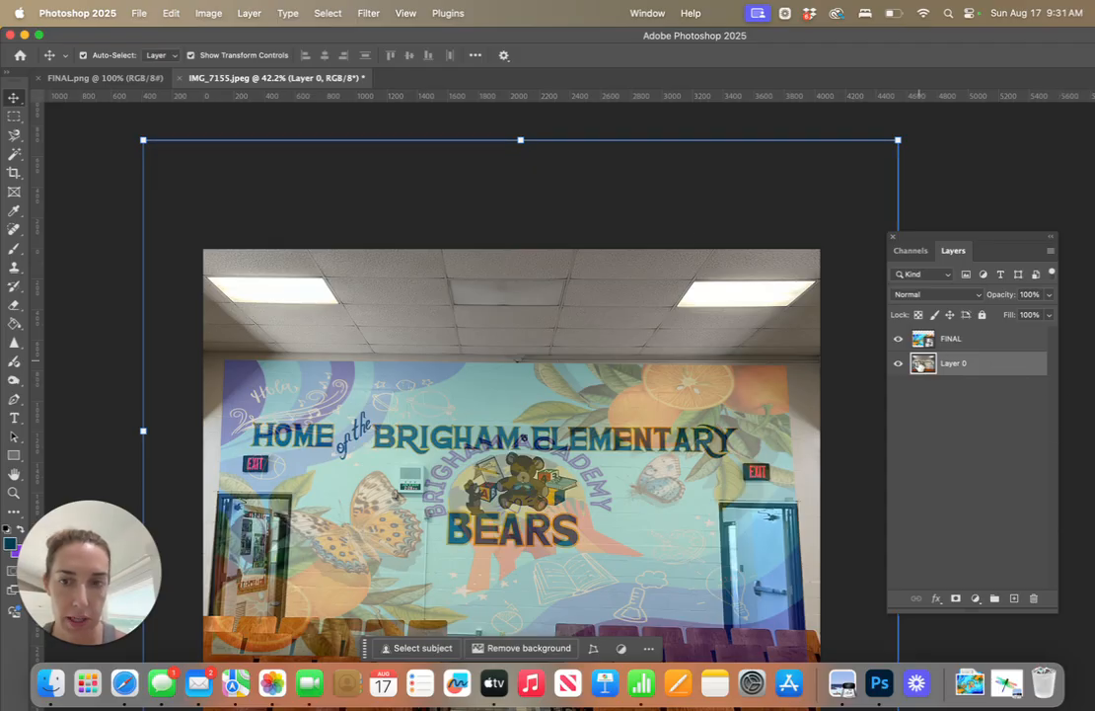
Distort the wall photo on Layer 0 by stretching its upper edge upward to about 104.4% height
click(494, 493)
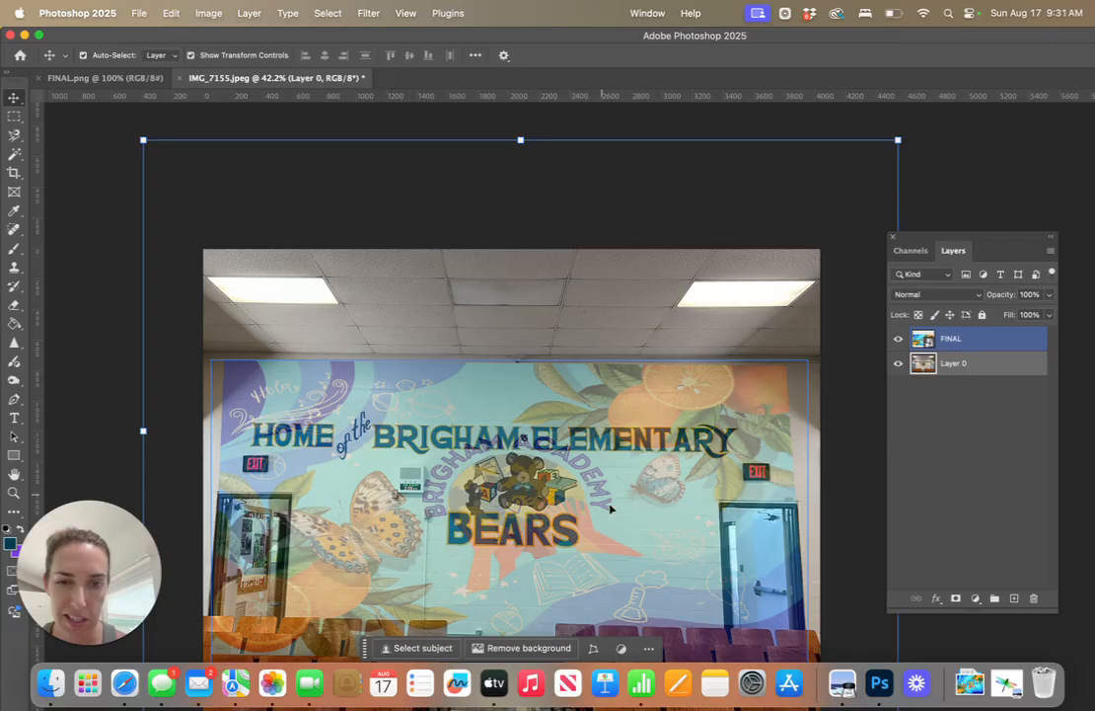
click(950, 363)
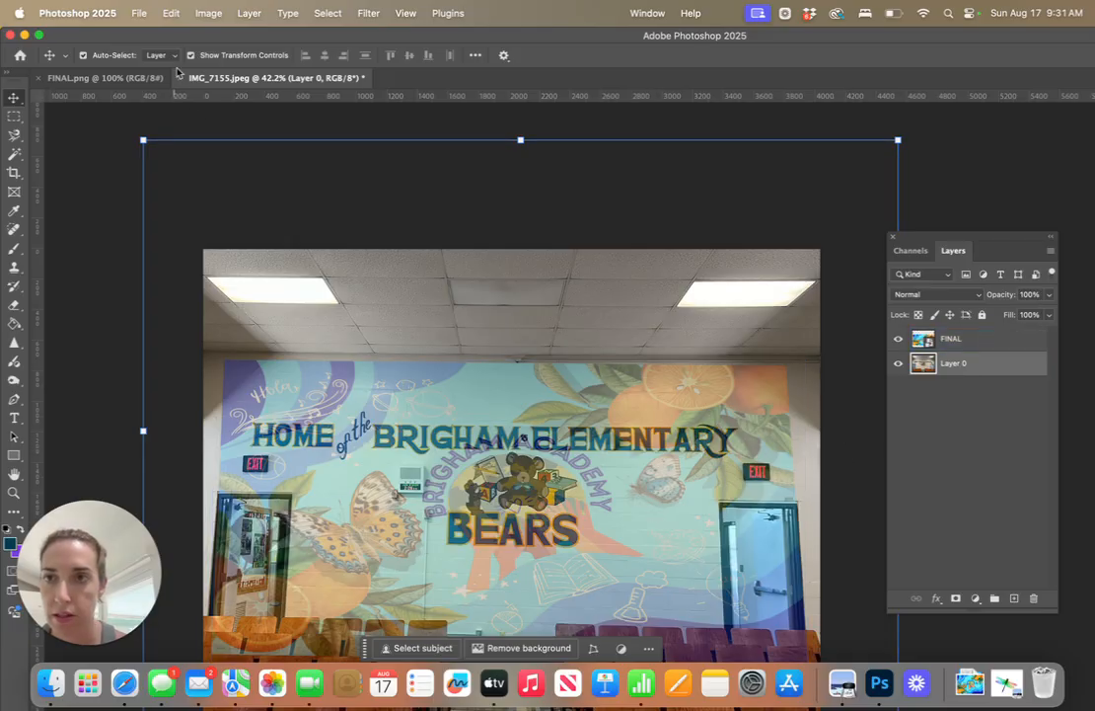
click(170, 13)
mouse_move(314, 364)
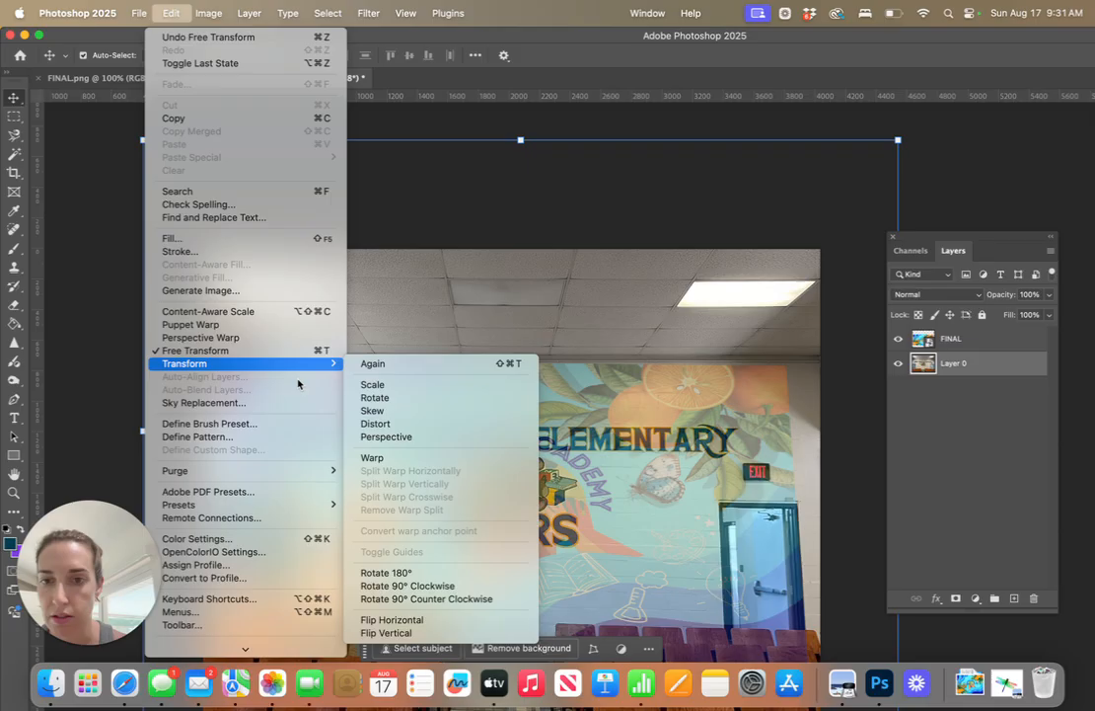
click(407, 423)
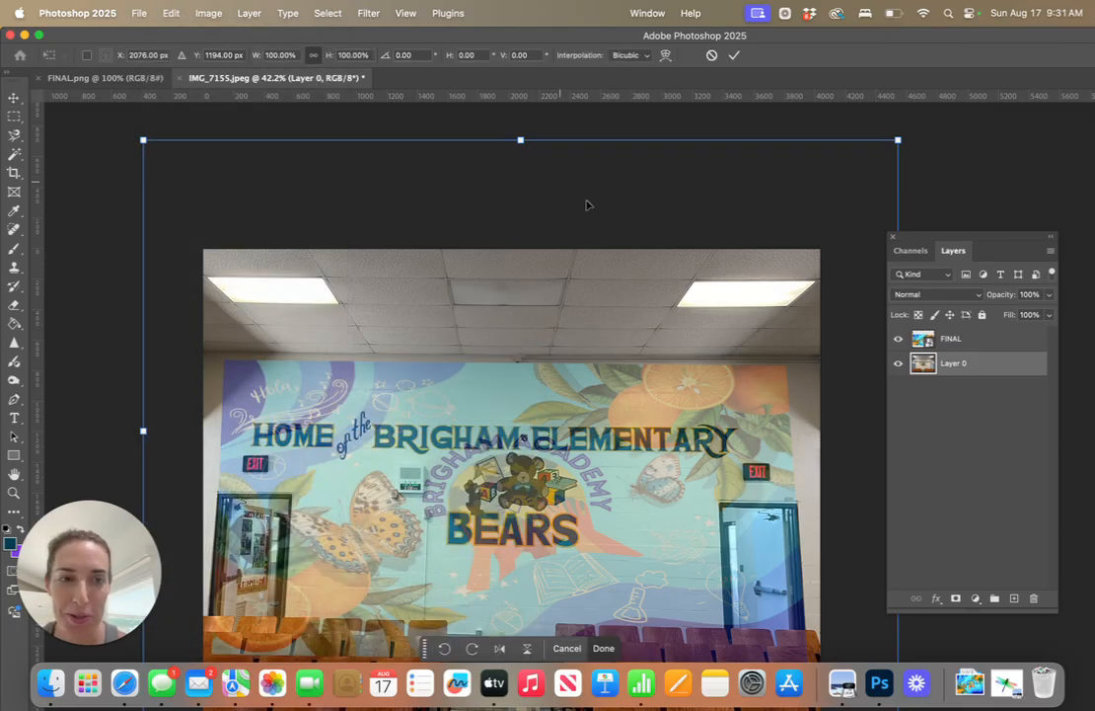
drag(521, 140, 523, 120)
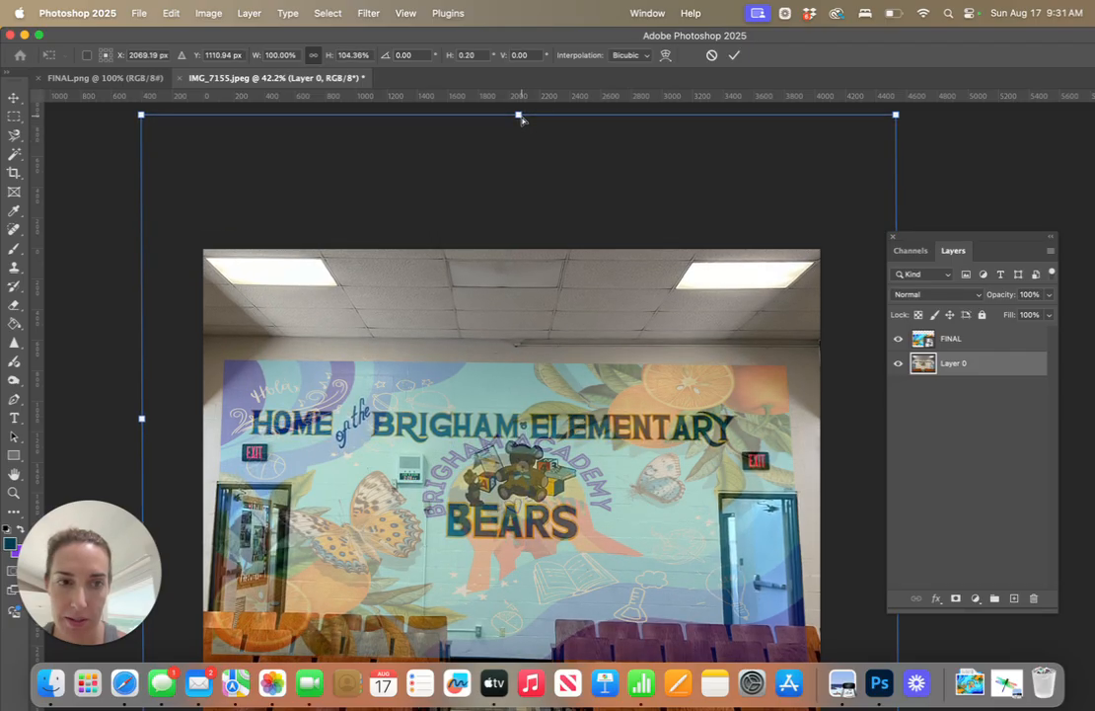
Distort the FINAL design, raising its upper edge past the ceiling line to about 241% height, and apply the transform
click(975, 344)
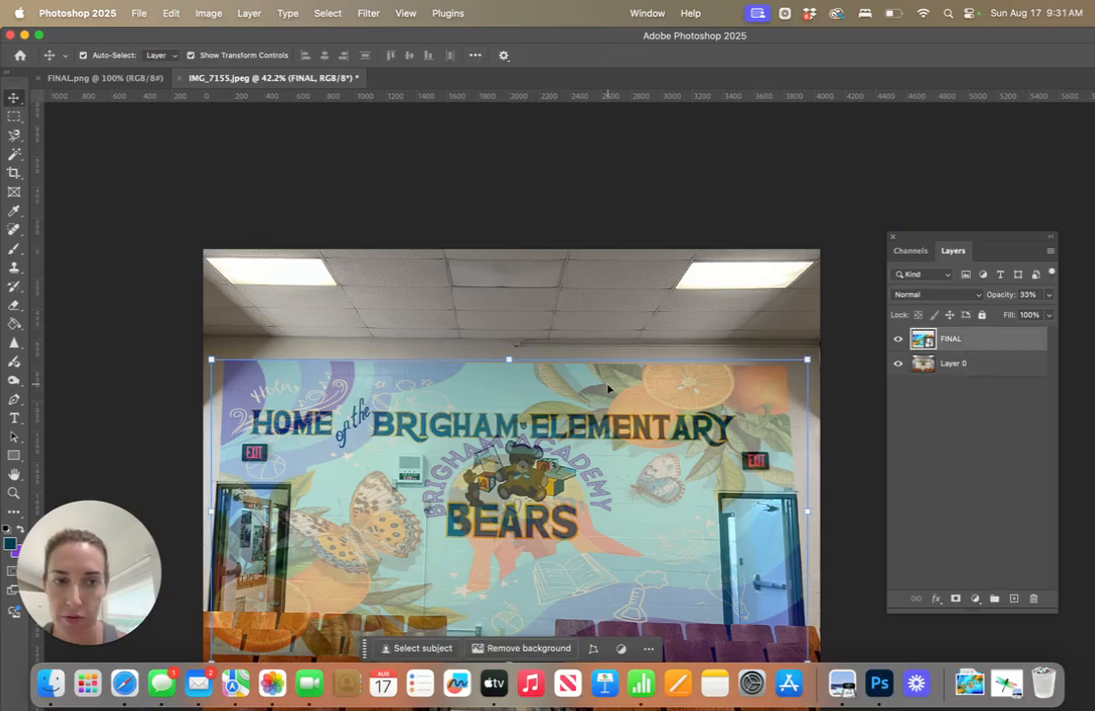
click(170, 13)
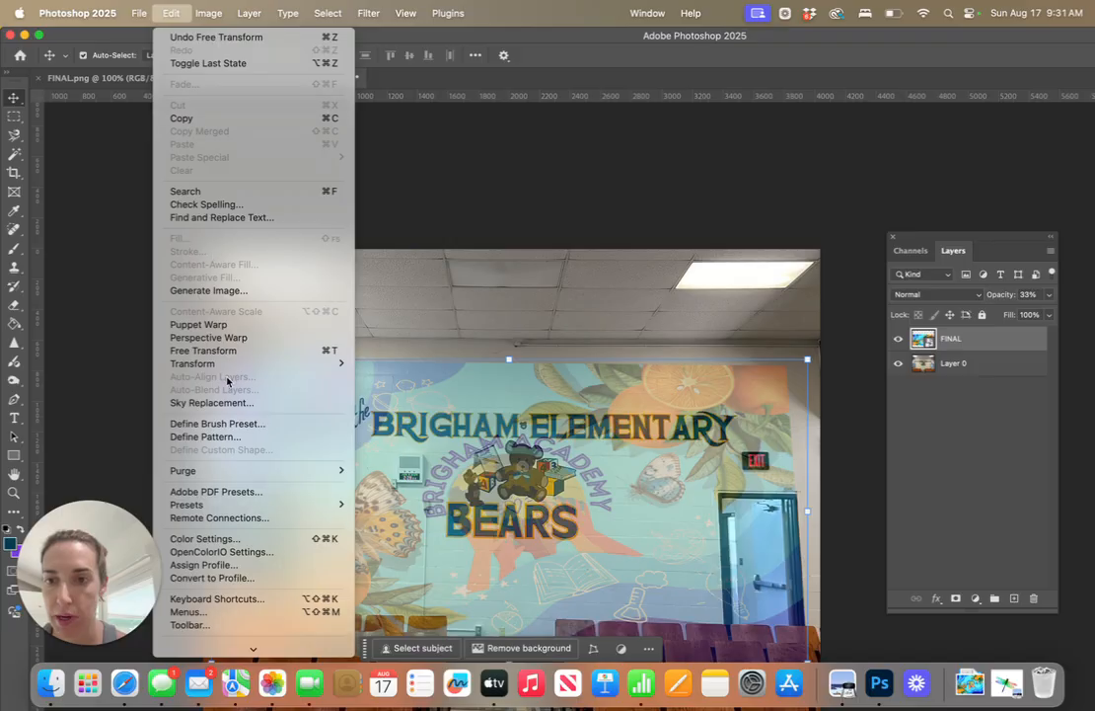
click(570, 403)
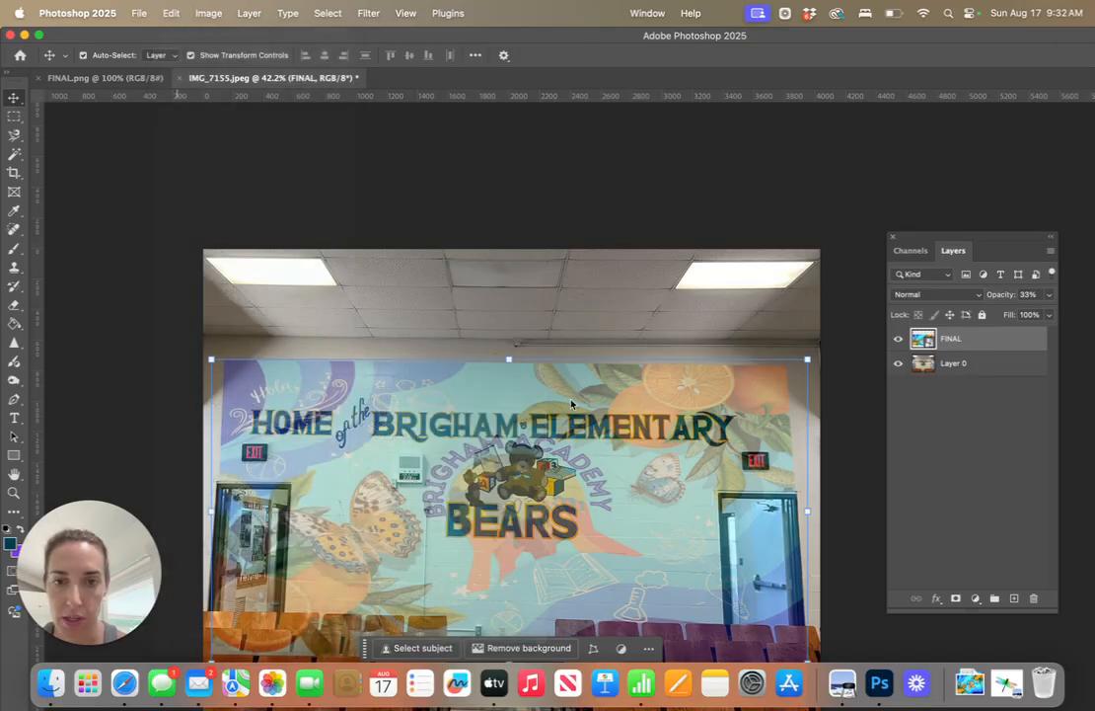
drag(509, 360, 301, 363)
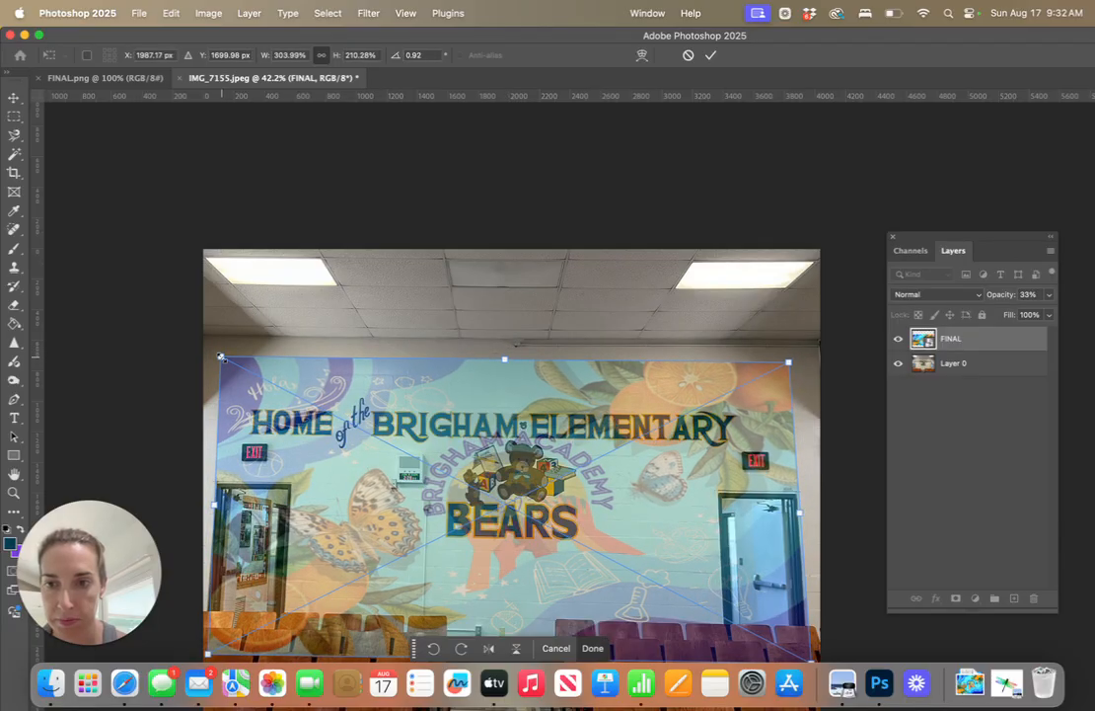
click(169, 14)
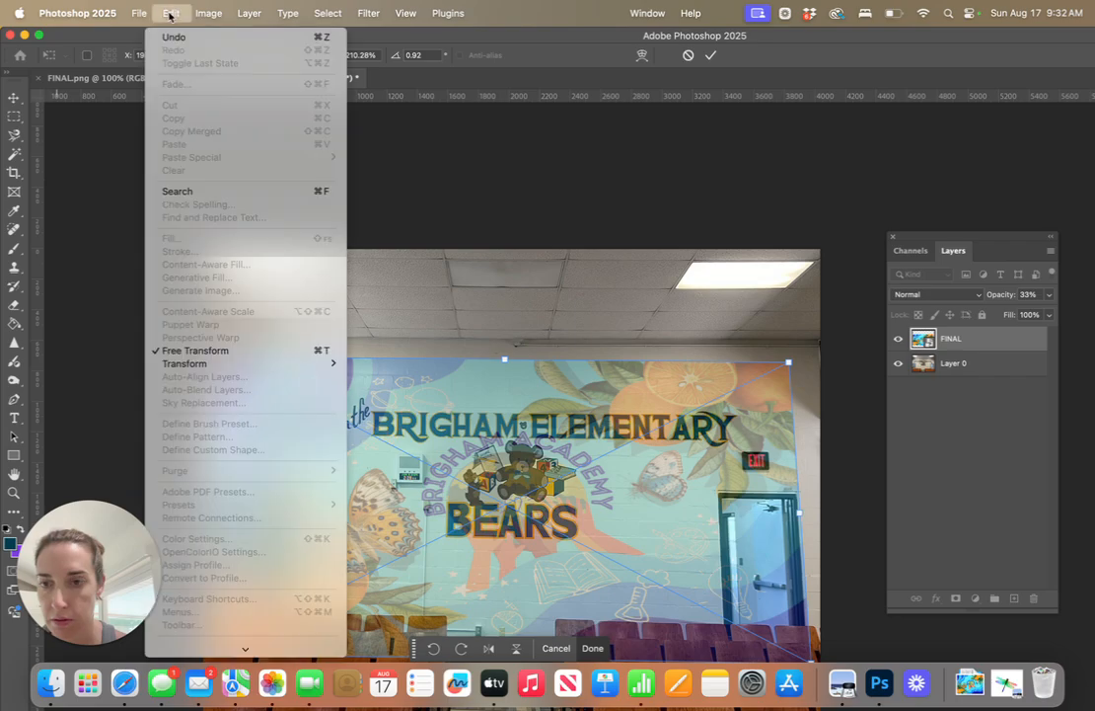
mouse_move(207, 363)
click(368, 424)
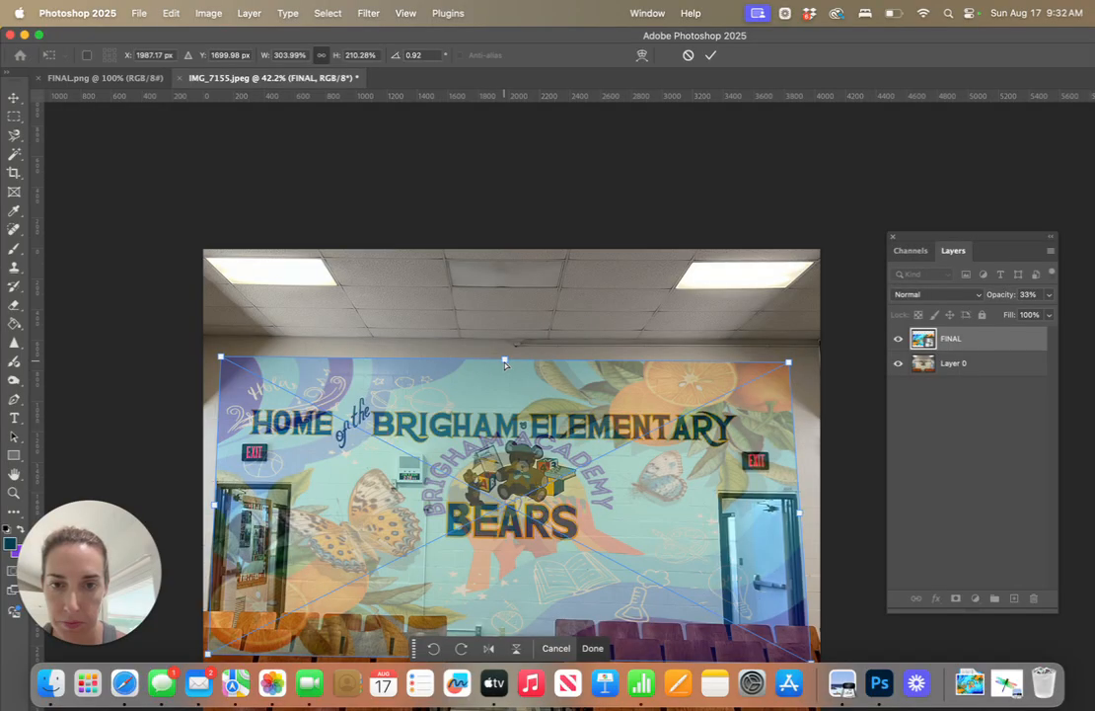
drag(505, 365, 502, 314)
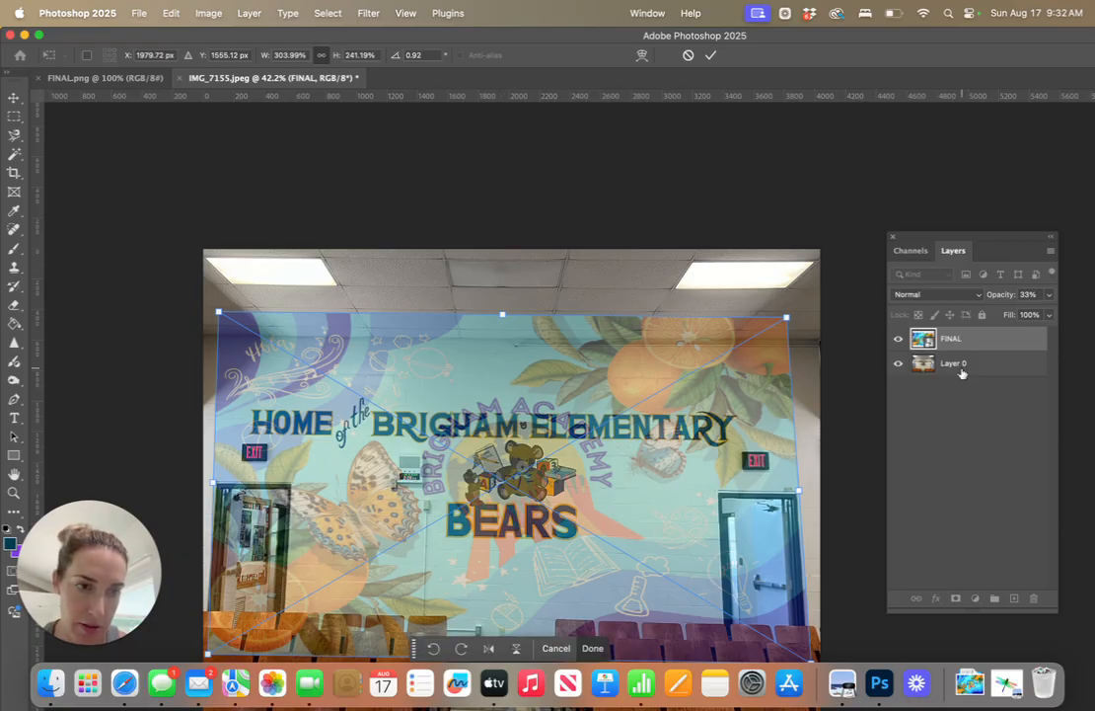
key(Return)
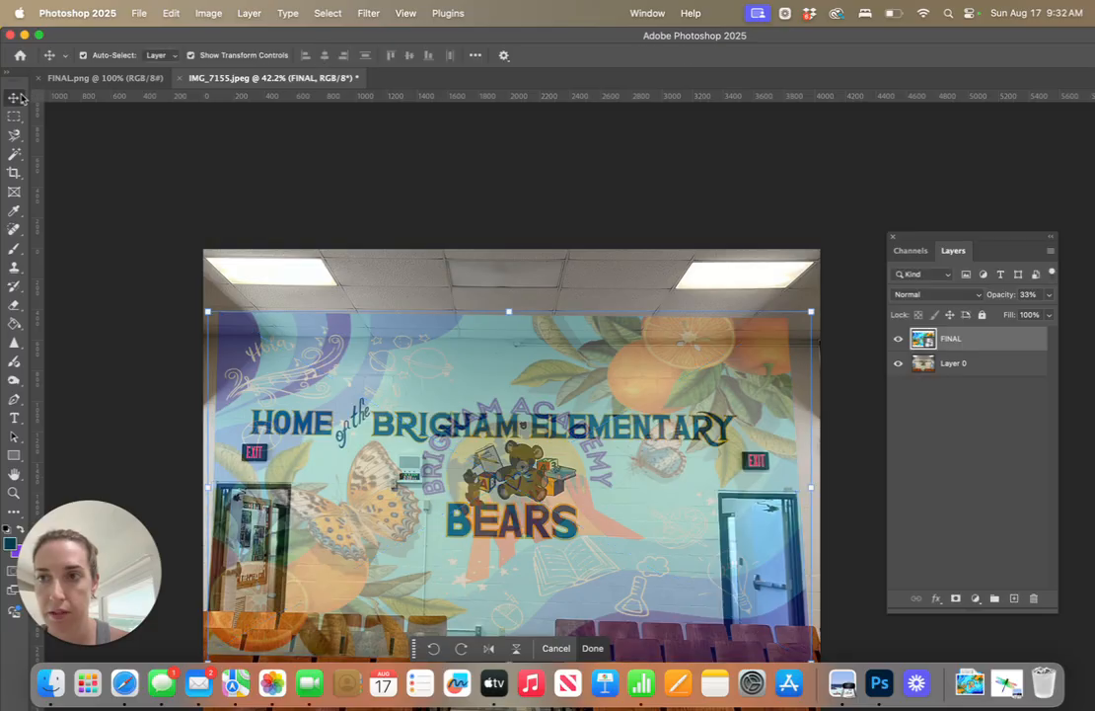
Distort Layer 0 to about 106.3% height so the ceiling line meets the FINAL design's upper edge, and apply the transform
click(983, 364)
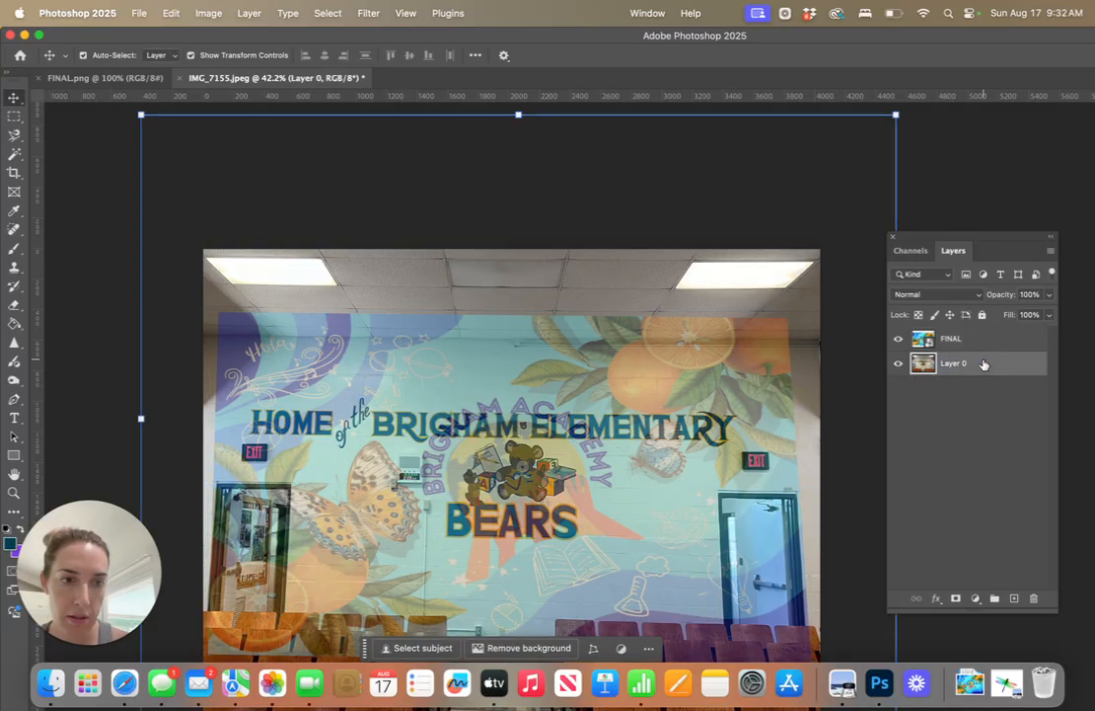
click(170, 13)
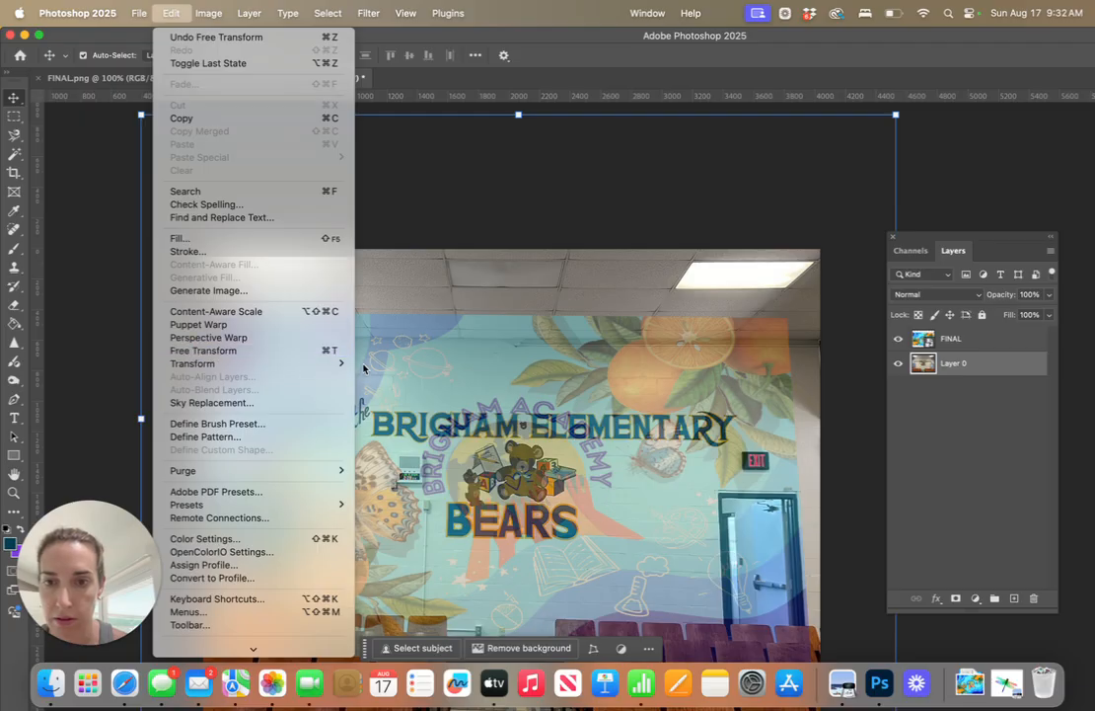
mouse_move(334, 363)
click(383, 423)
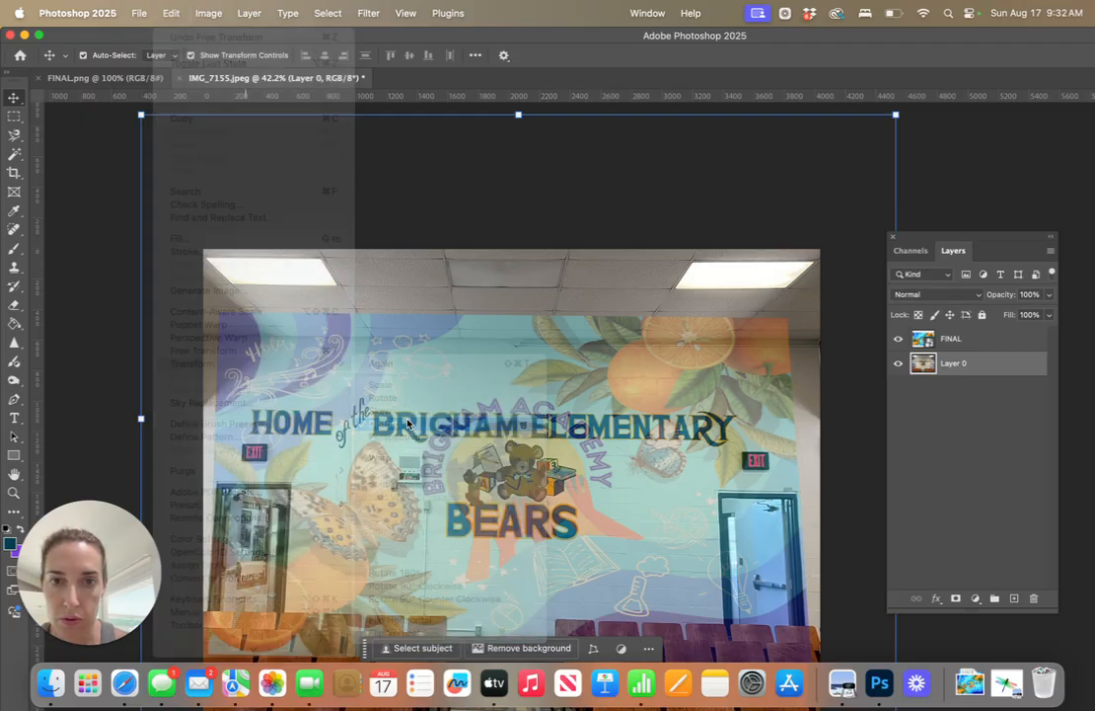
mouse_move(519, 115)
mouse_down()
mouse_move(518, 98)
mouse_move(520, 113)
mouse_up()
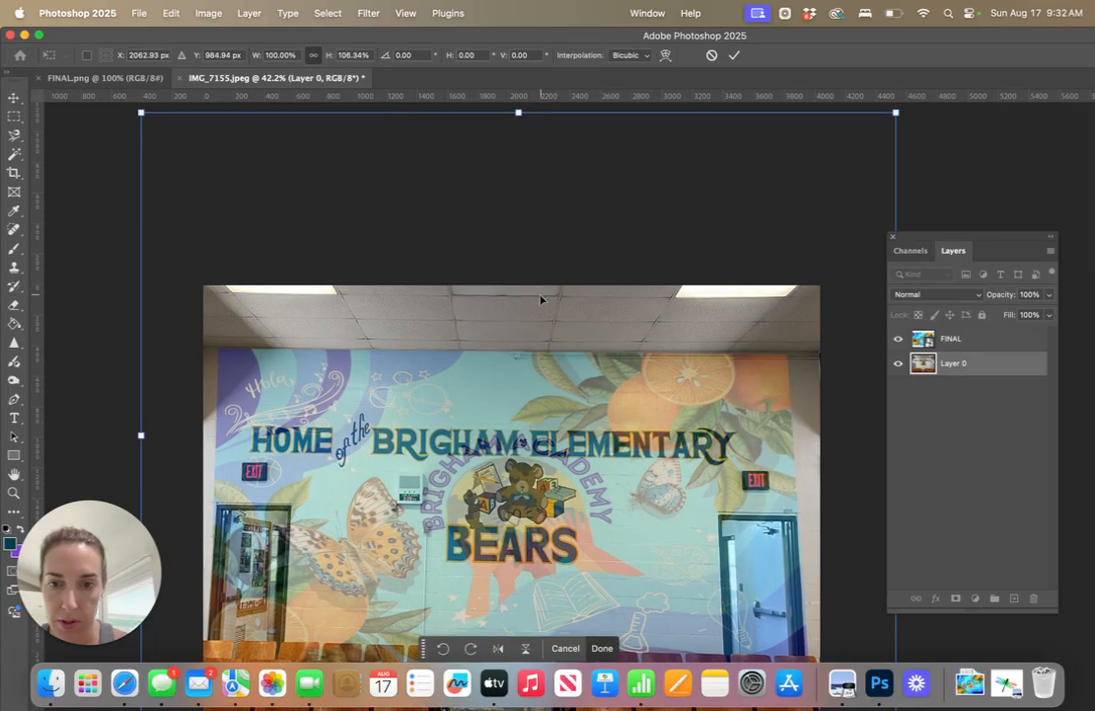
scroll(541, 299, down, 5)
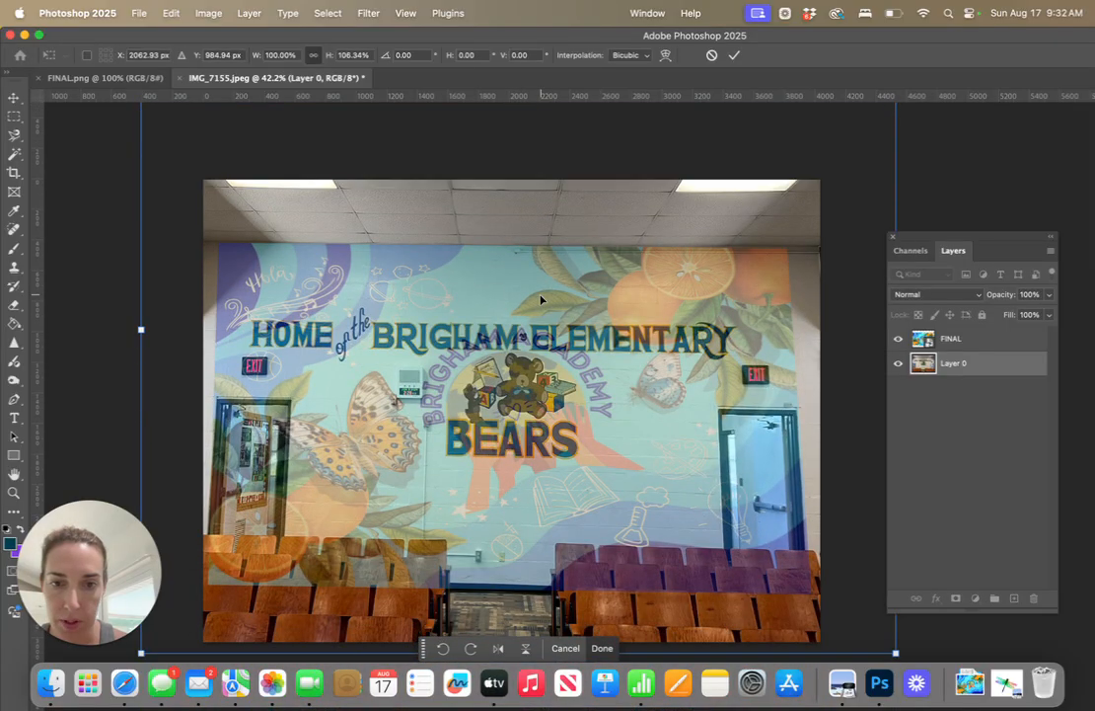
click(13, 97)
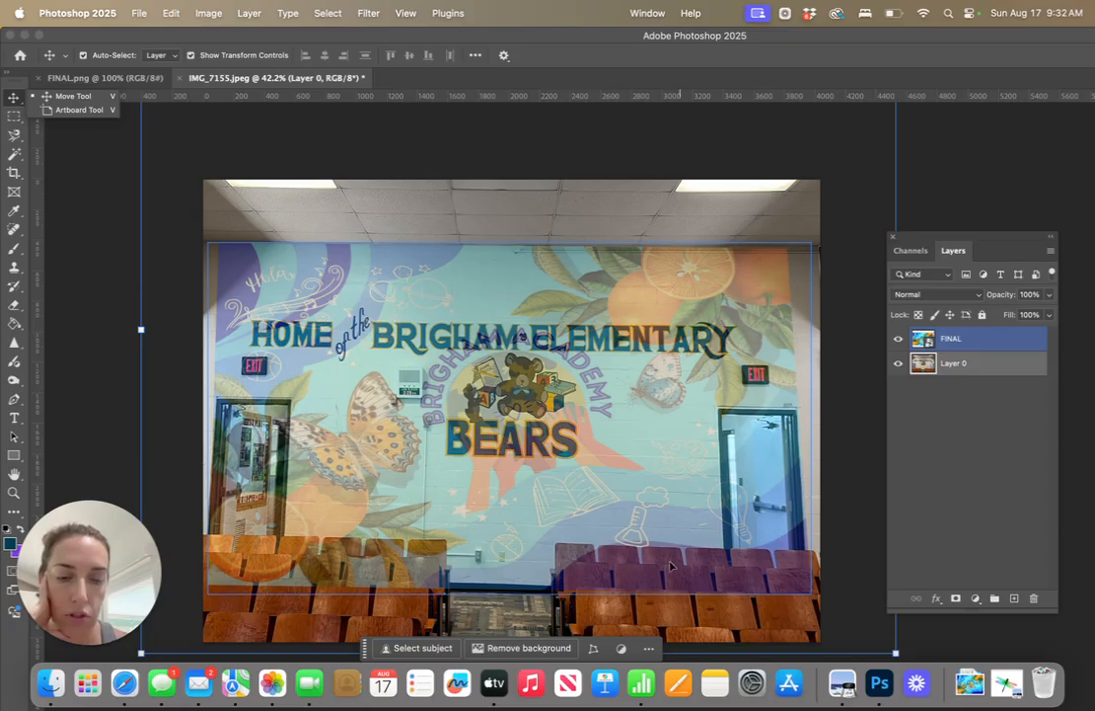
click(152, 281)
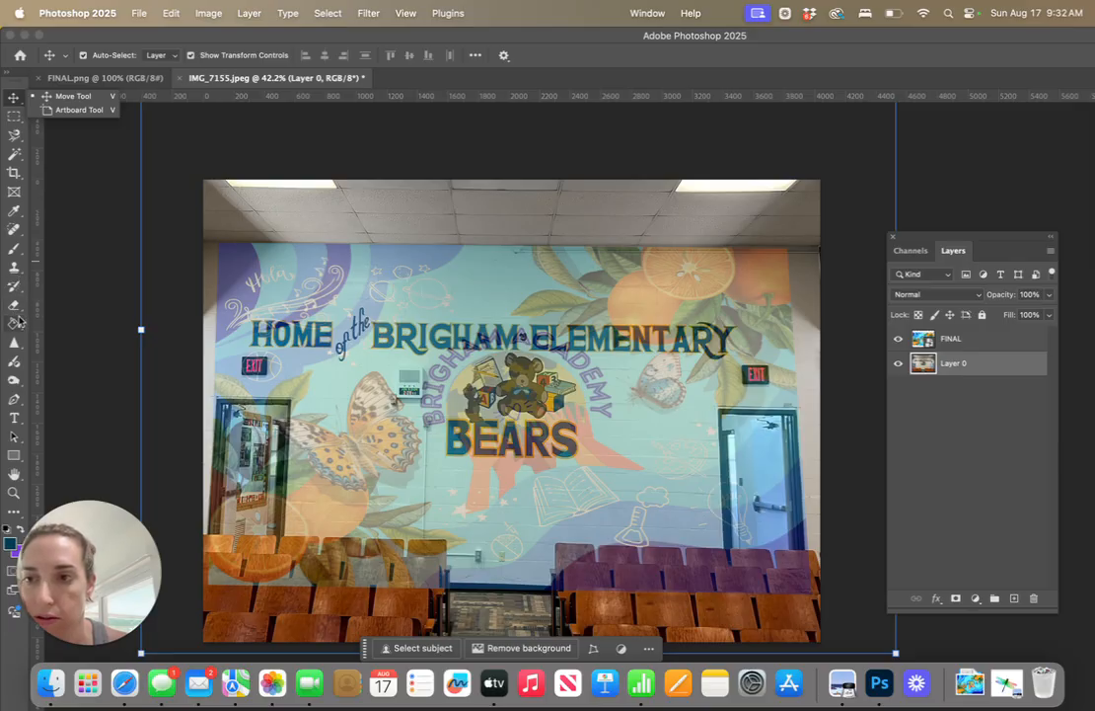
Set up the Eraser tool with a Soft Round brush of 400 px
click(17, 306)
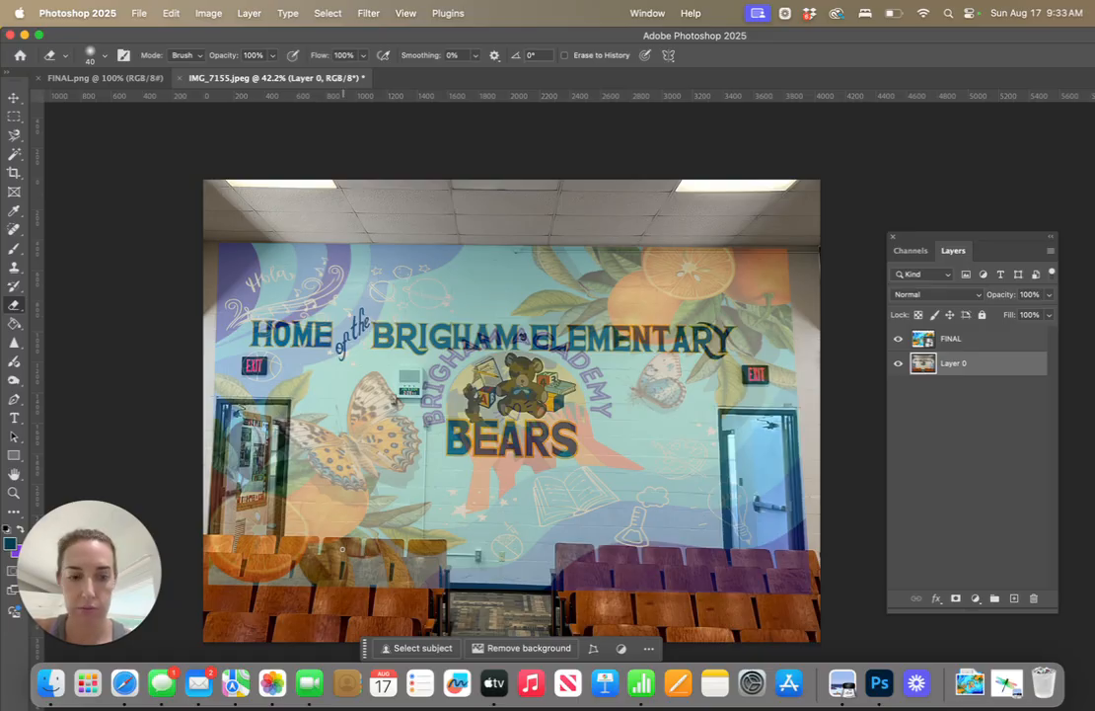
click(105, 61)
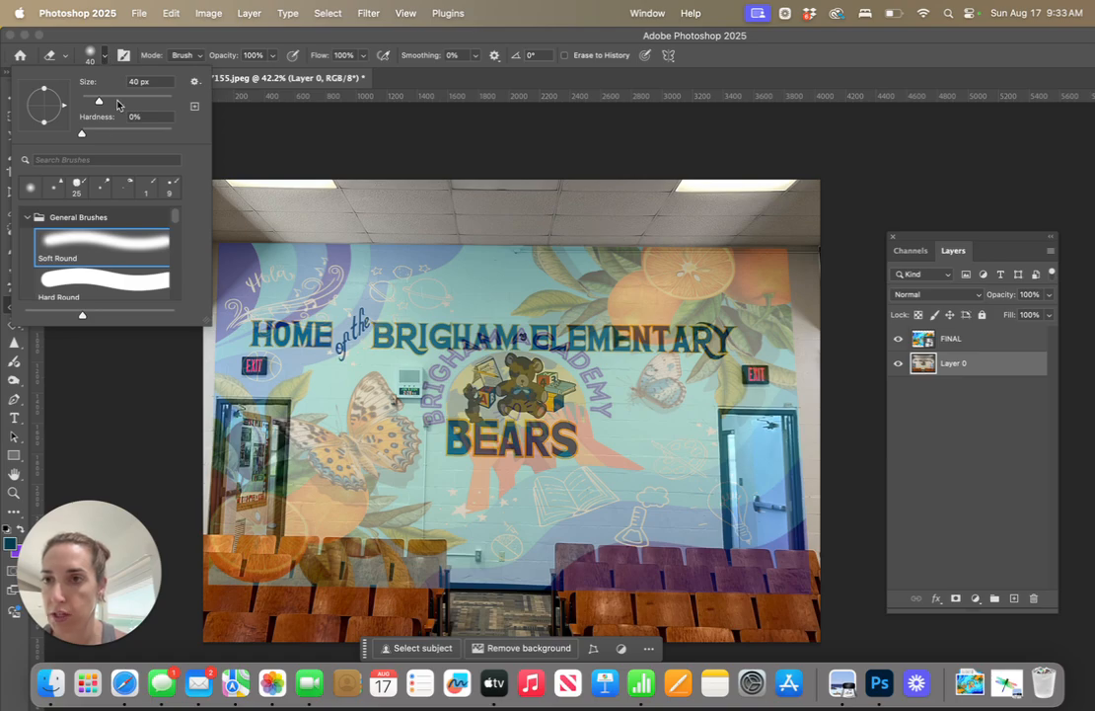
click(106, 61)
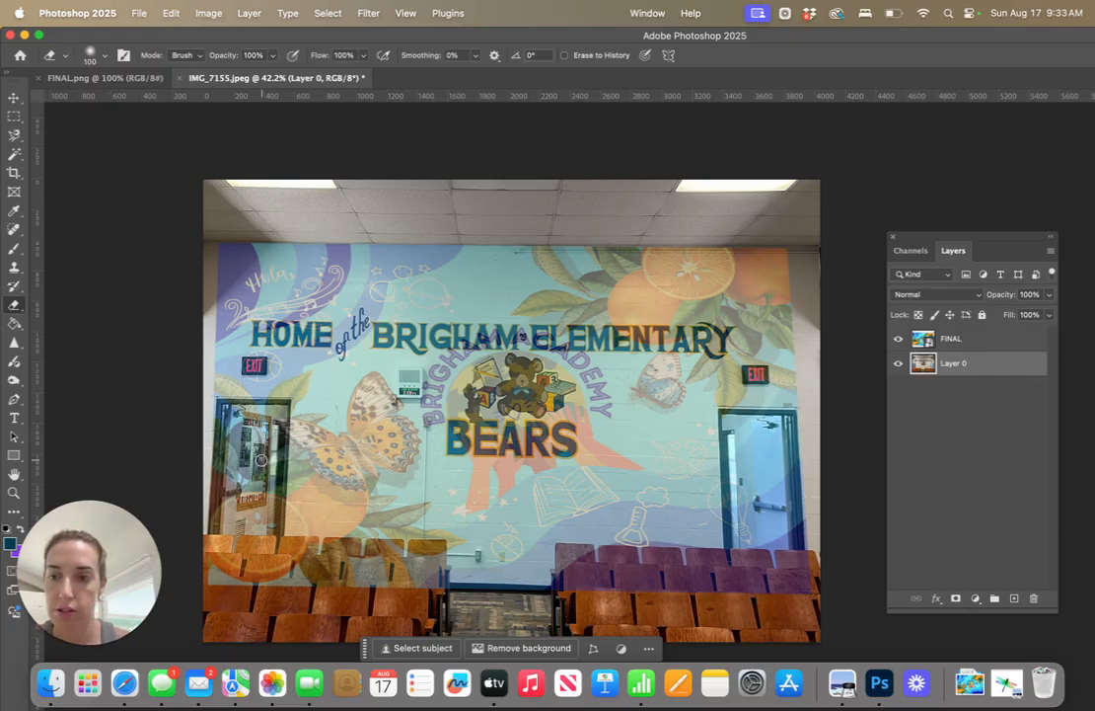
key(bracketright)
key(bracketright)
key(bracketright)
key(bracketright)
key(bracketright)
key(bracketright)
key(bracketright)
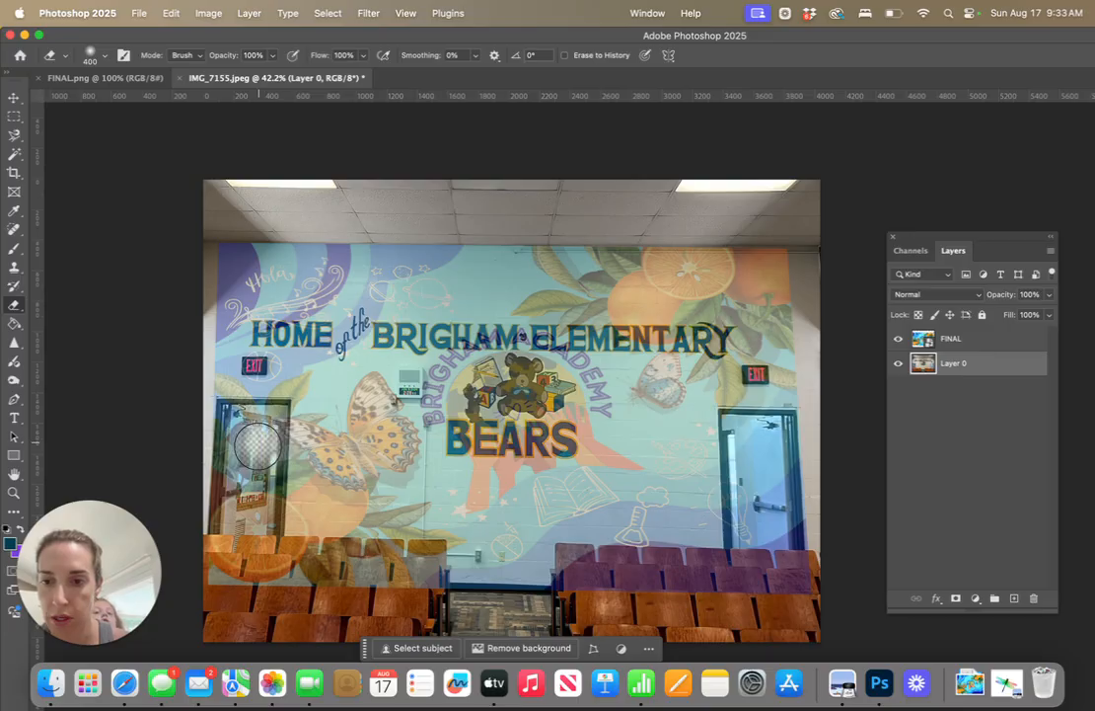
drag(255, 446, 254, 496)
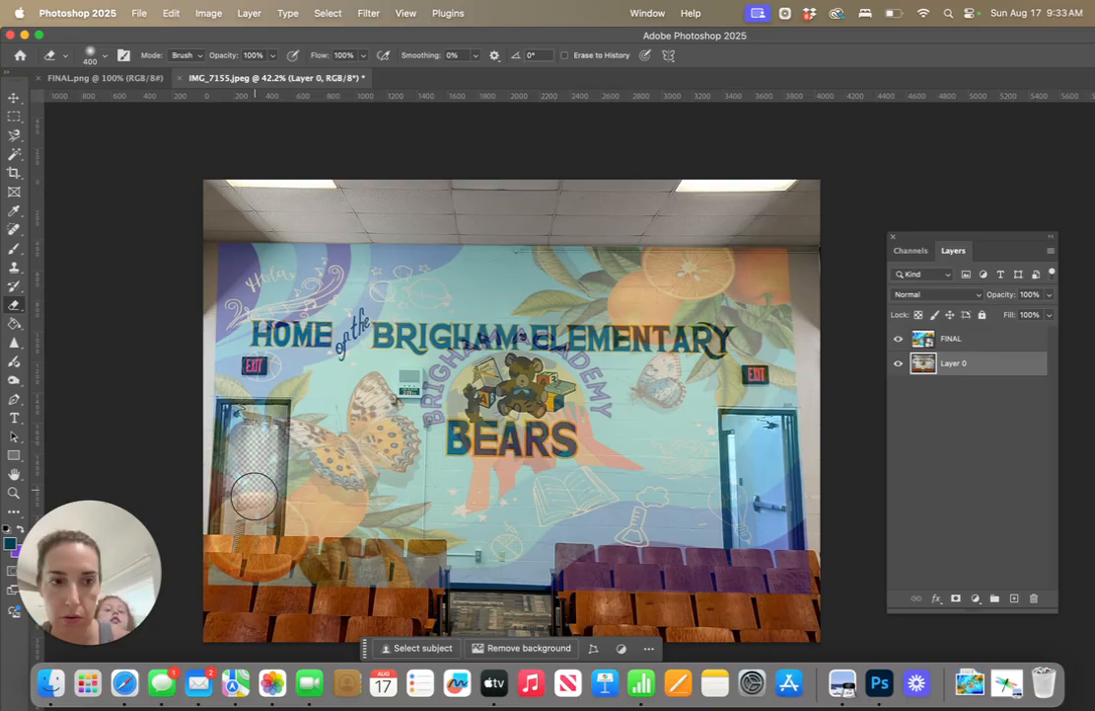
click(170, 12)
click(163, 38)
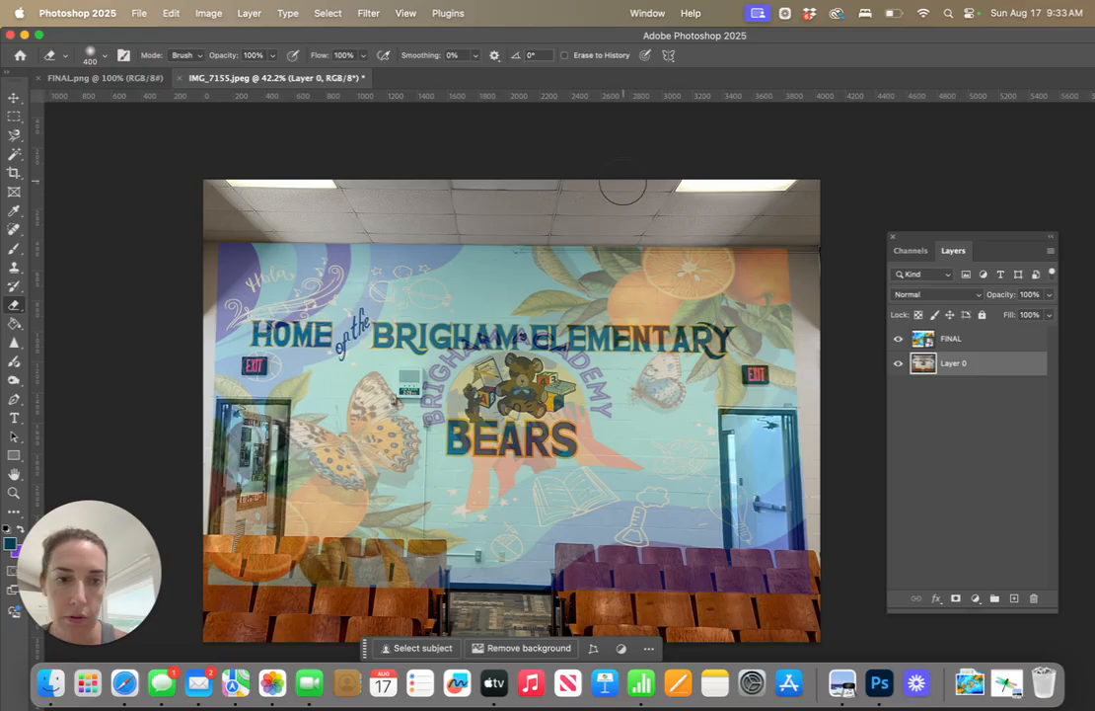
Rasterize the FINAL smart object and erase the design where it covers the left door and the left block of seats
click(985, 343)
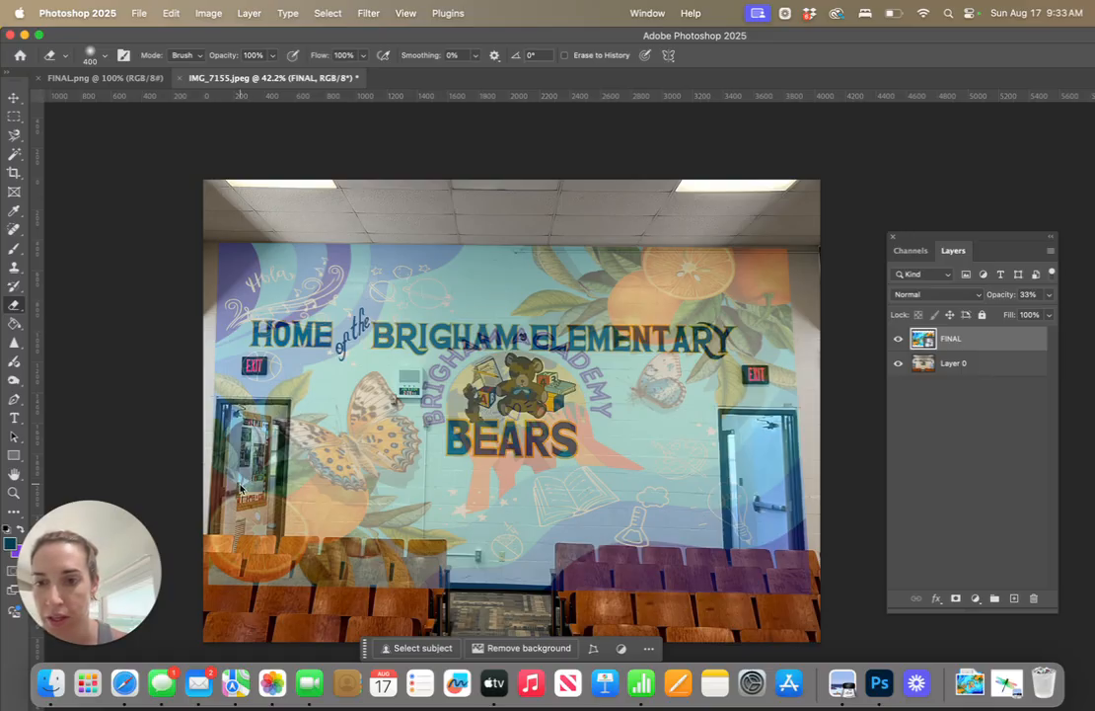
click(240, 487)
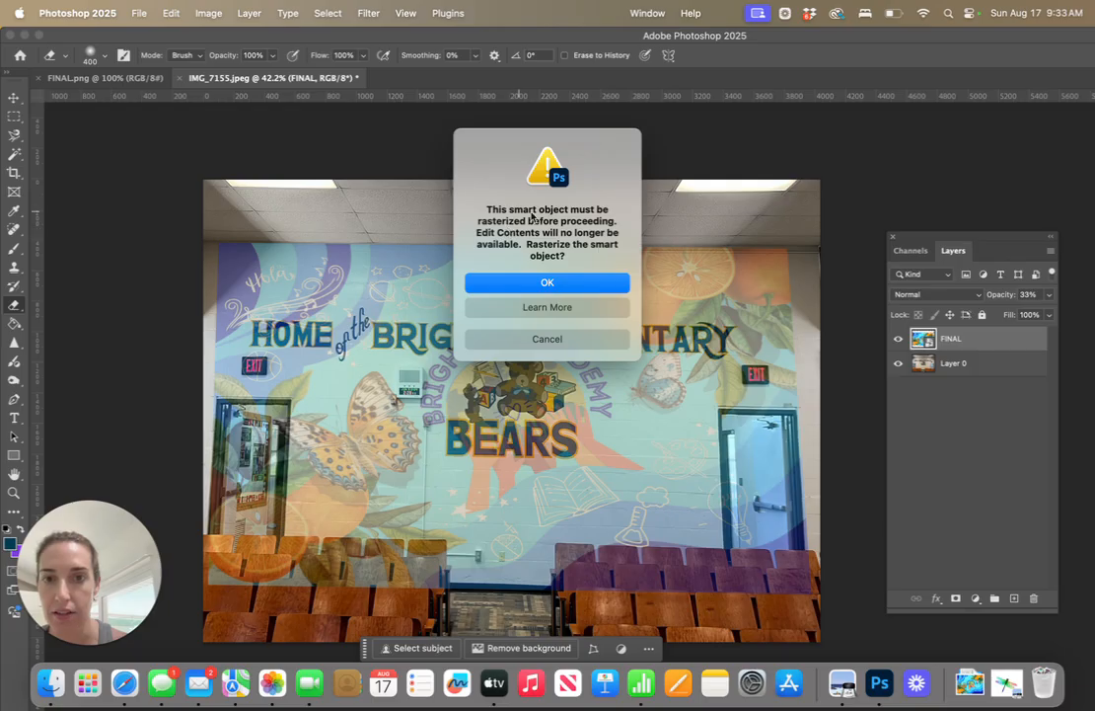
click(563, 285)
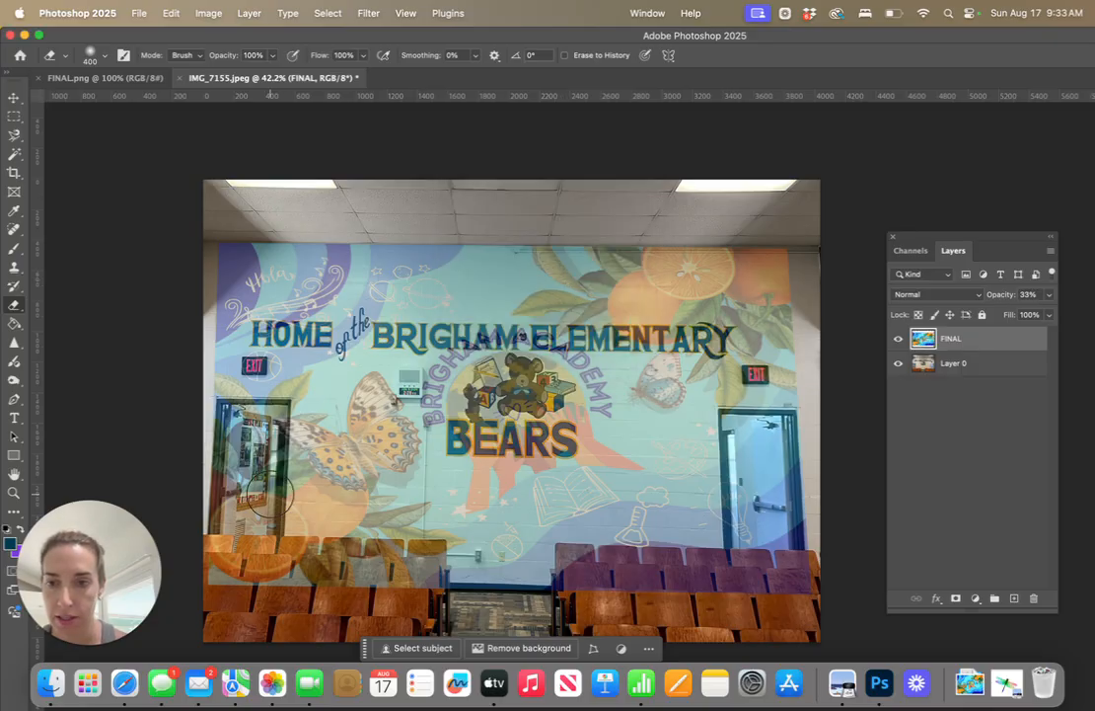
mouse_move(253, 522)
mouse_down()
mouse_move(254, 435)
mouse_move(238, 442)
mouse_move(247, 527)
mouse_move(221, 562)
mouse_move(410, 572)
mouse_up()
Reduce the eraser to 200 px and erase the FINAL design from the right block of seats
key(bracketleft)
key(bracketleft)
key(bracketleft)
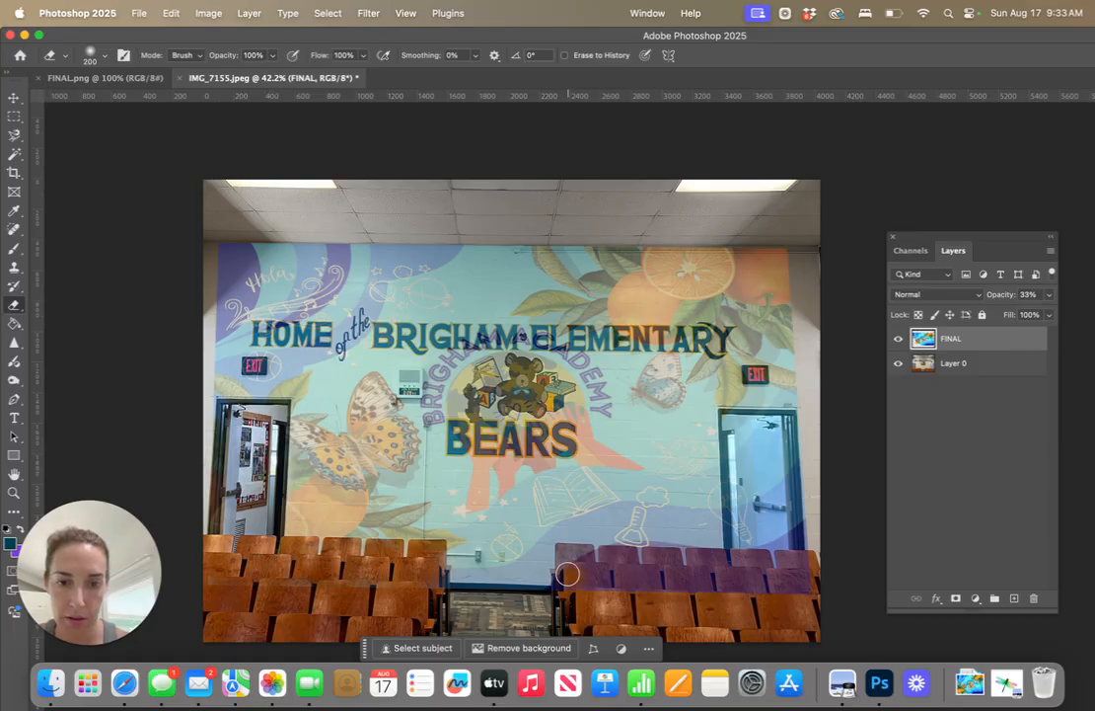
mouse_move(569, 574)
mouse_down()
mouse_move(612, 575)
mouse_move(611, 559)
mouse_move(627, 562)
mouse_move(625, 581)
mouse_move(650, 578)
mouse_move(657, 559)
mouse_move(660, 590)
mouse_up()
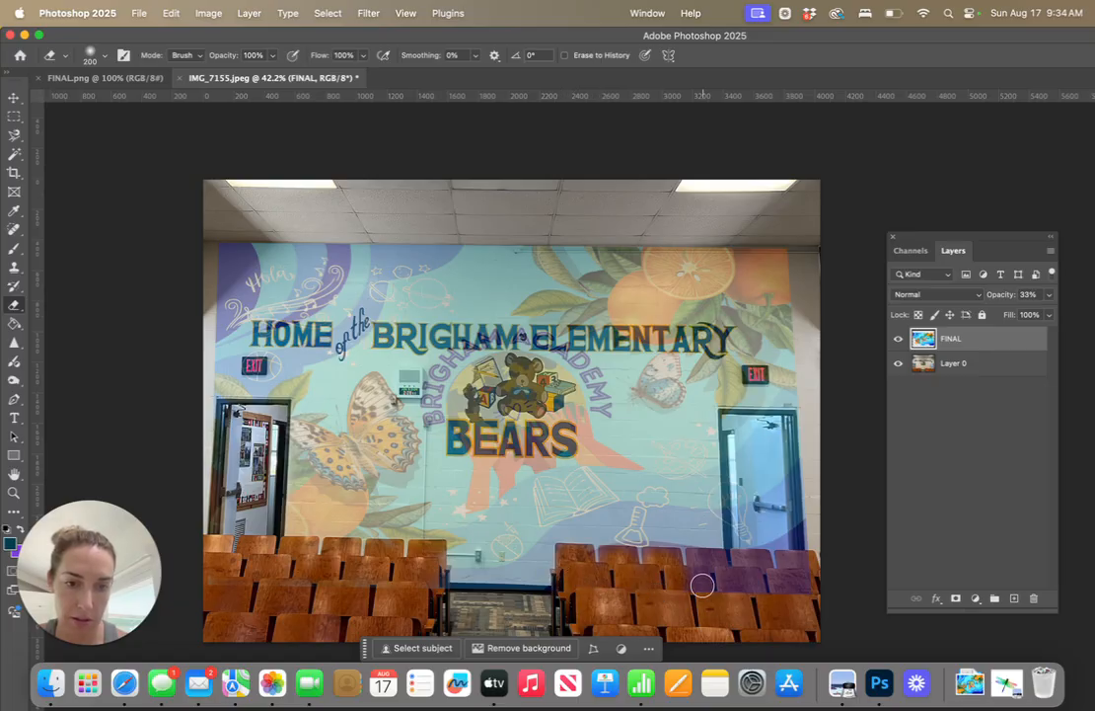
mouse_move(702, 586)
mouse_down()
mouse_move(740, 586)
mouse_move(745, 562)
mouse_move(760, 561)
mouse_move(766, 585)
mouse_move(802, 570)
mouse_up()
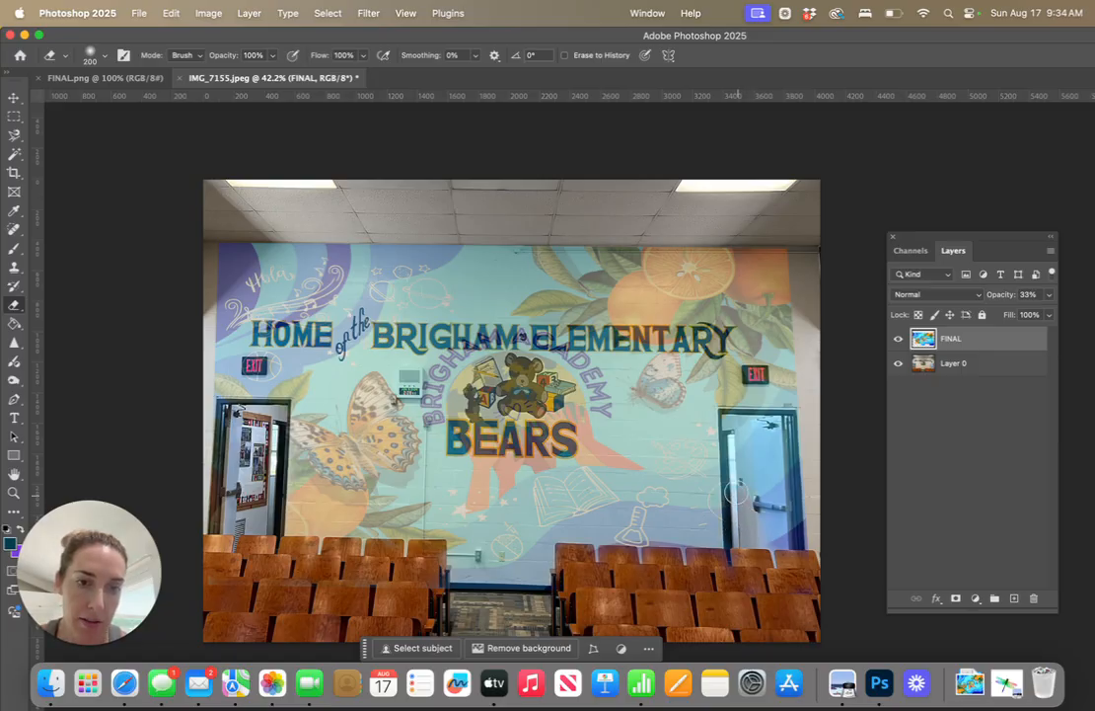
Erase the FINAL design from the right doorway, covering the opening and the open door
drag(736, 493, 735, 430)
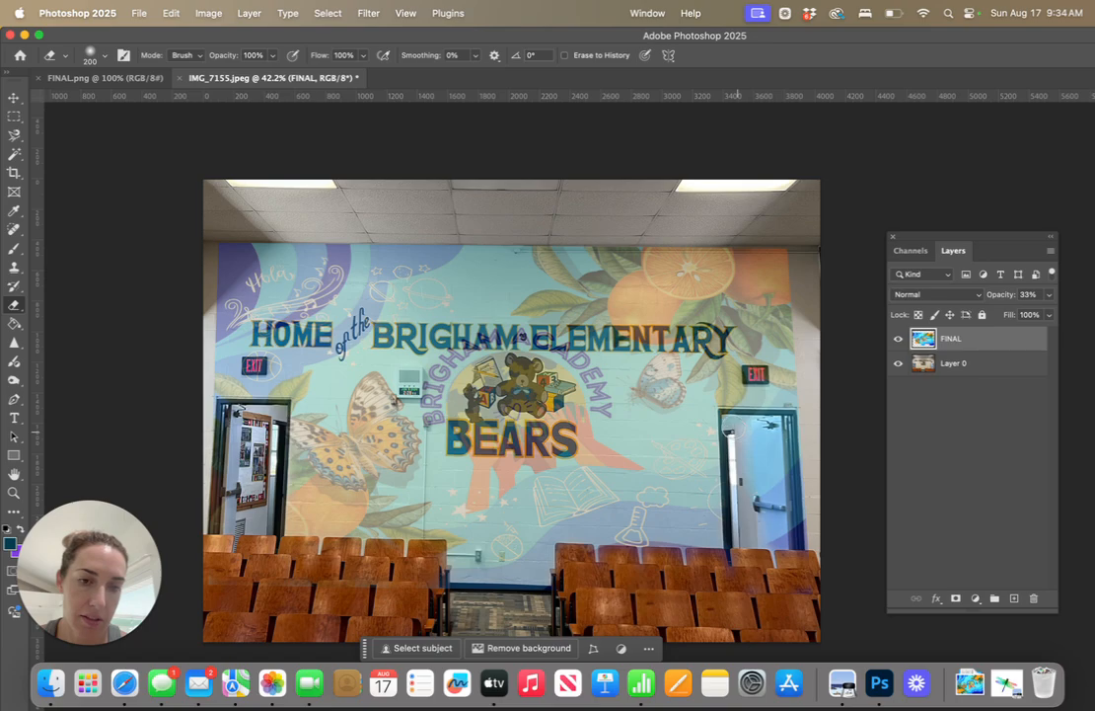
click(736, 424)
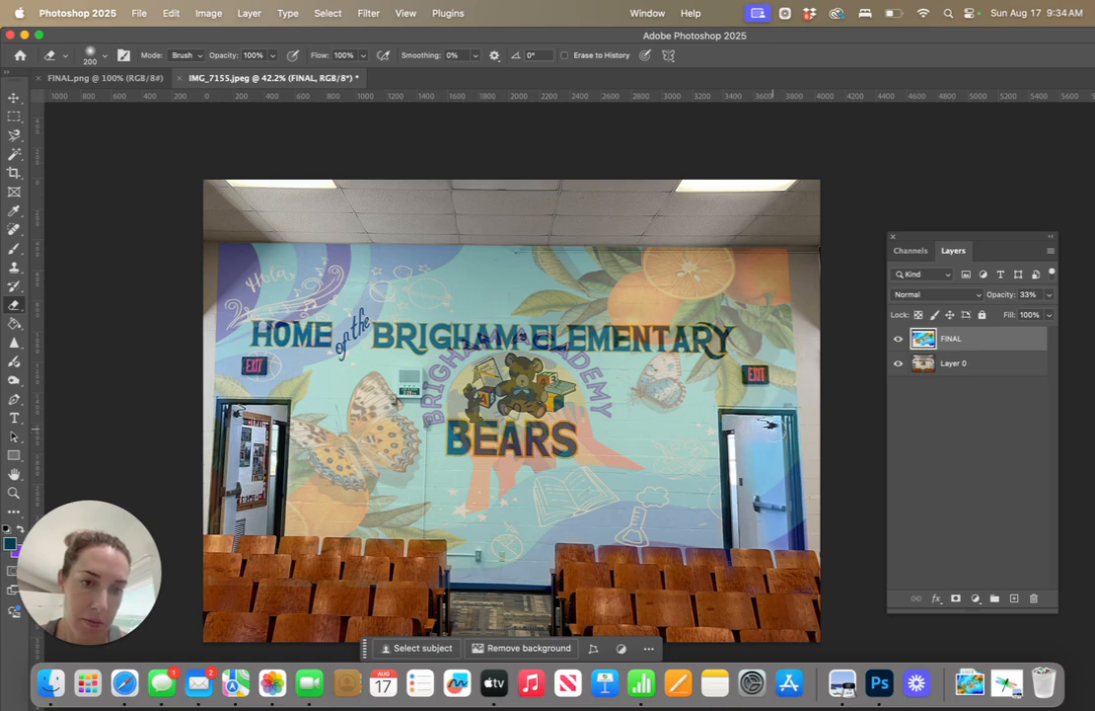
drag(773, 429, 791, 530)
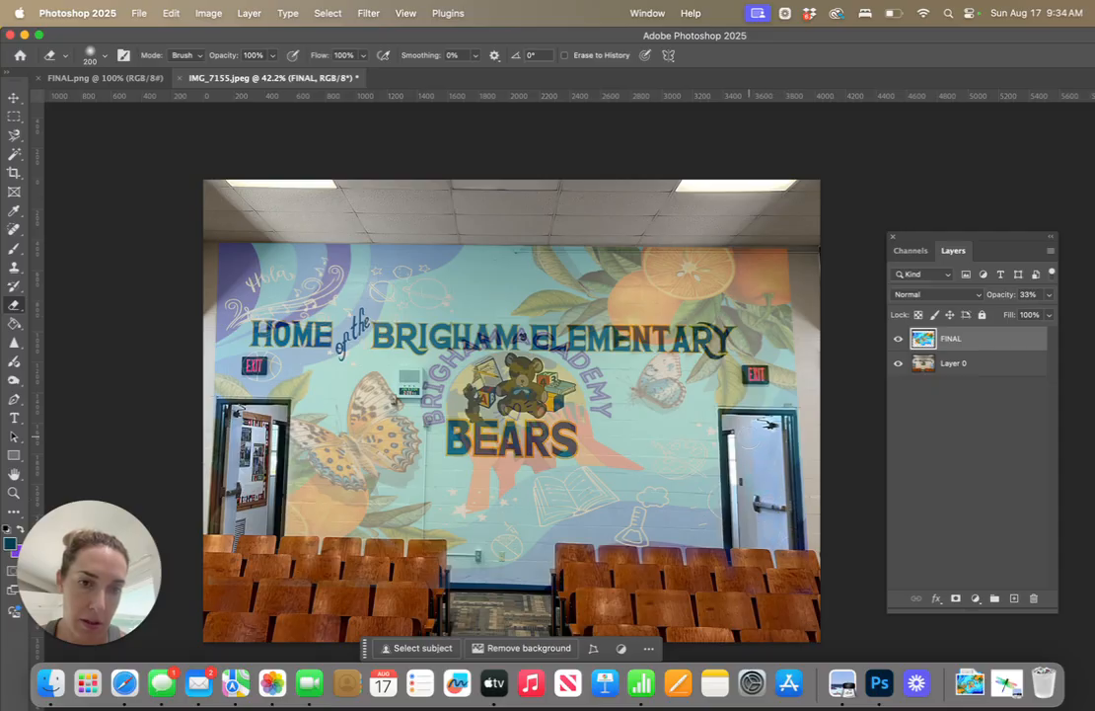
Erase the FINAL design from both EXIT signs and the small wall display, reducing the eraser to 90, 70 and 50 px
key(bracketleft)
key(bracketleft)
key(bracketleft)
key(bracketleft)
key(bracketleft)
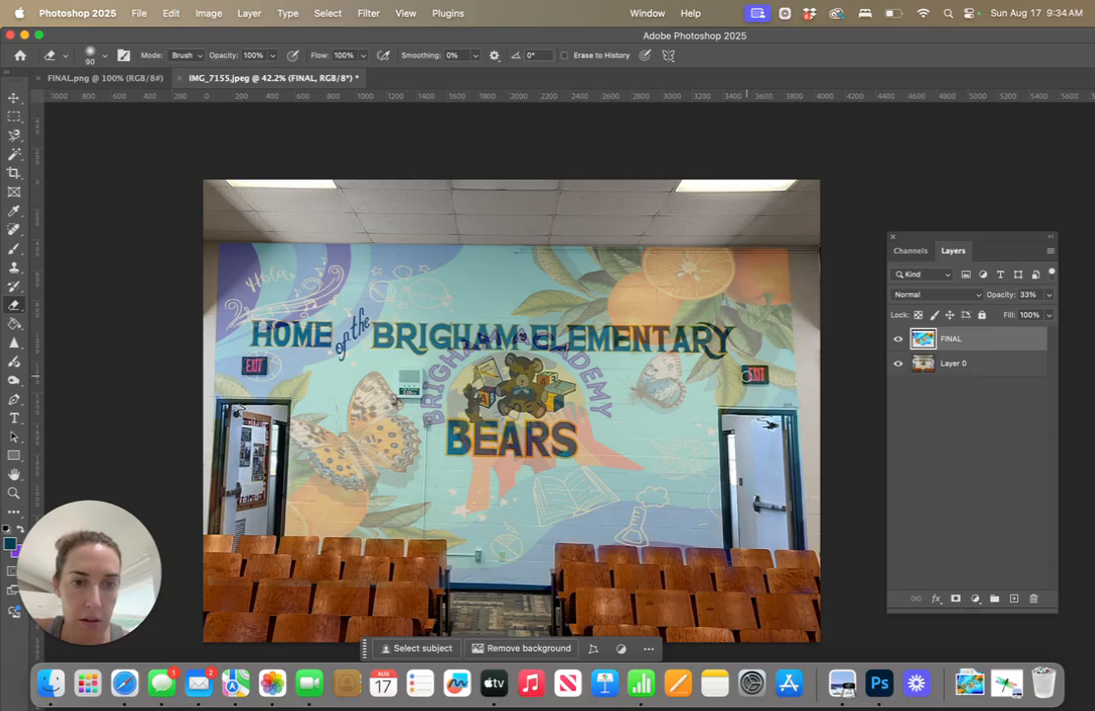
key(bracketleft)
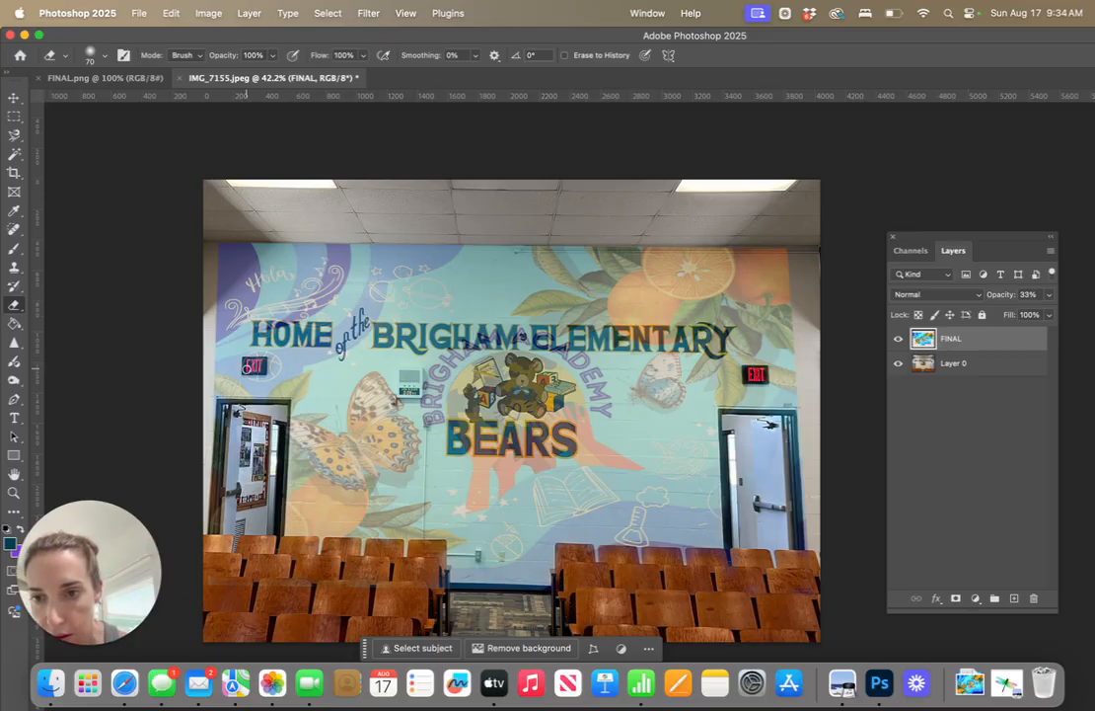
mouse_move(246, 368)
mouse_down()
mouse_move(262, 362)
mouse_move(252, 364)
mouse_up()
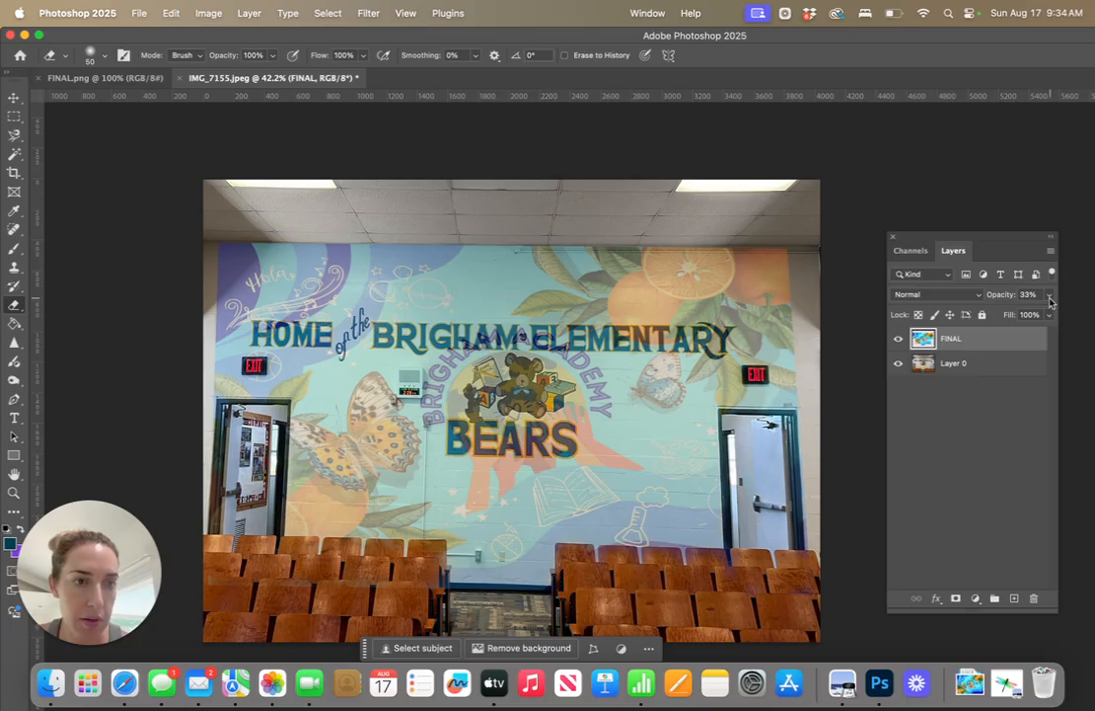
Raise the FINAL layer's opacity to 100% and clean leftover design from the door frames and seat tops with a 125 px eraser
mouse_move(1049, 297)
mouse_down()
mouse_move(1000, 313)
mouse_move(1052, 316)
mouse_up()
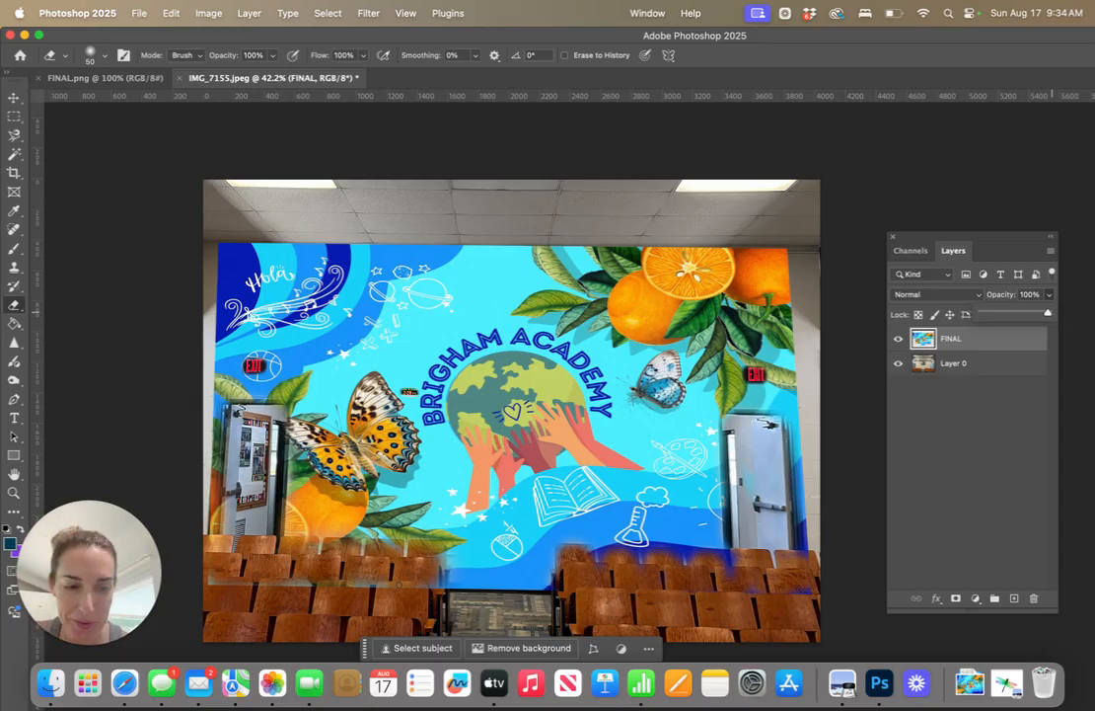
key(bracketright)
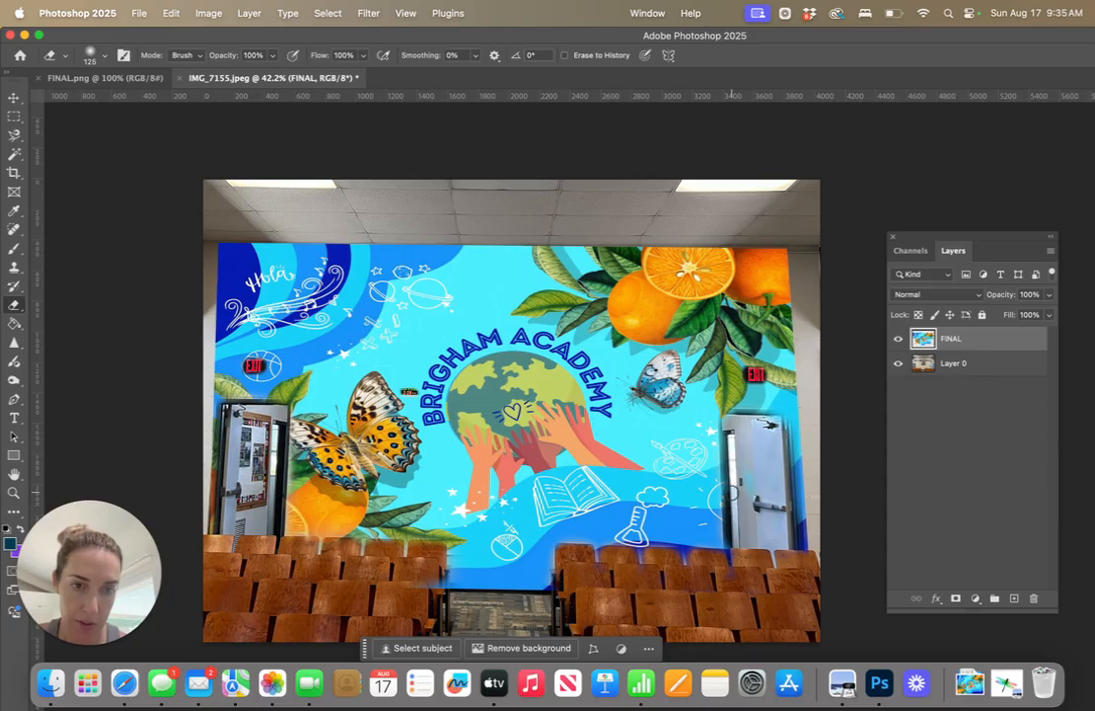
mouse_move(732, 493)
mouse_down()
mouse_move(726, 421)
mouse_move(744, 415)
mouse_move(776, 416)
mouse_move(781, 477)
mouse_up()
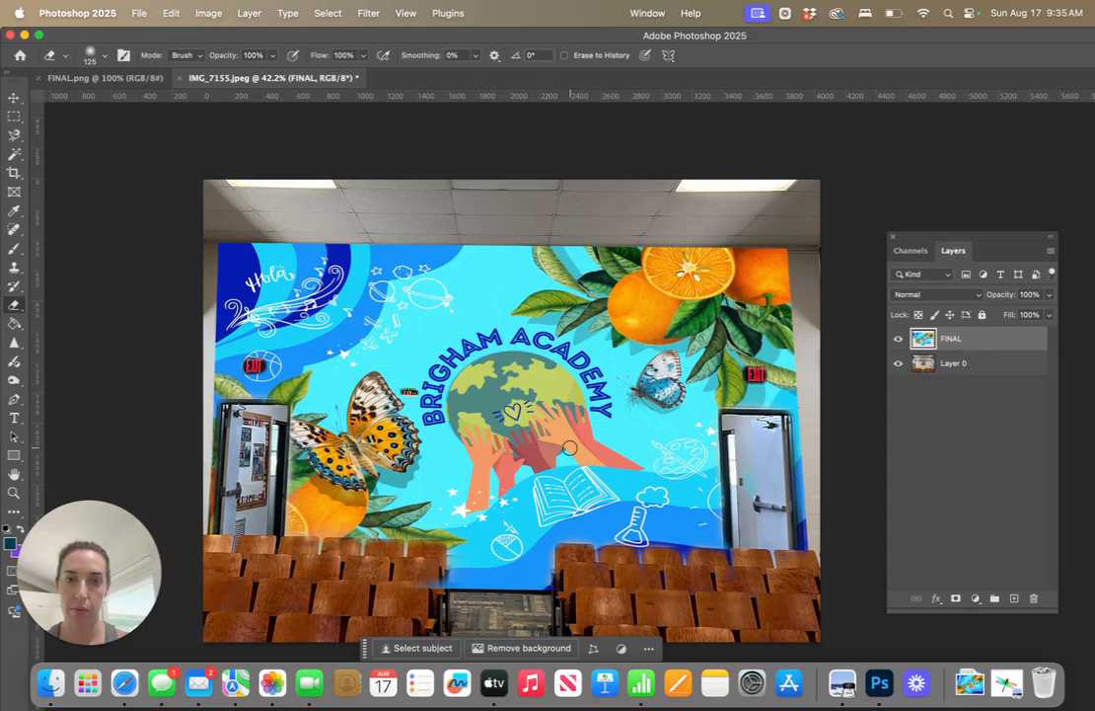
click(141, 14)
click(180, 181)
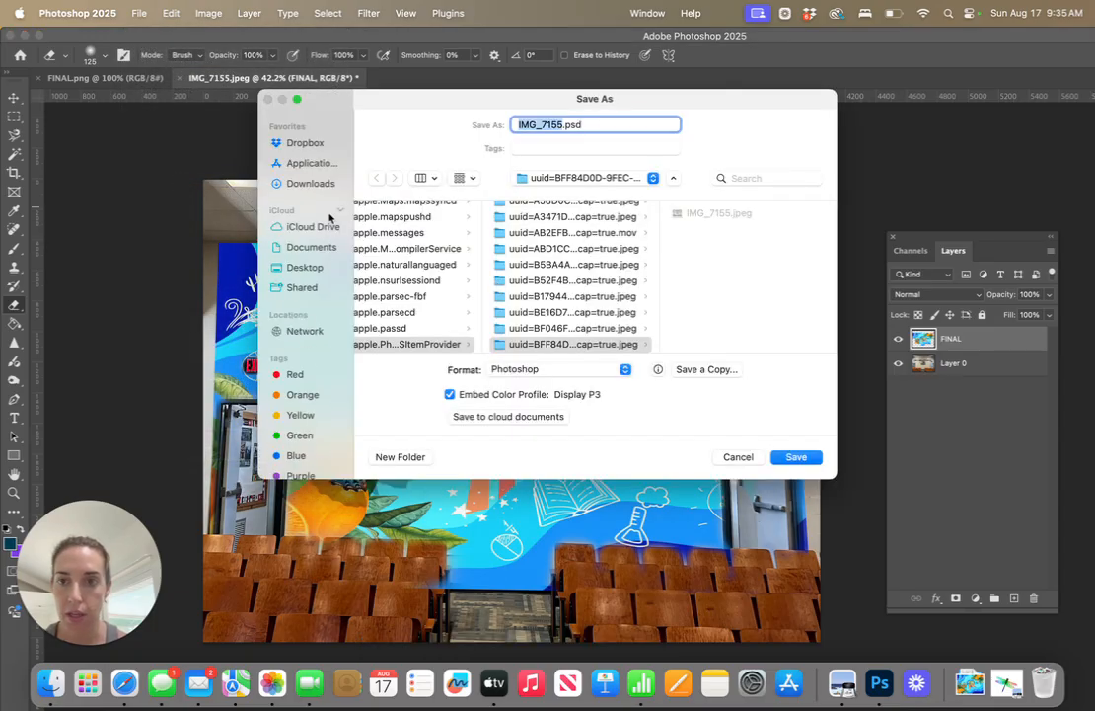
click(738, 457)
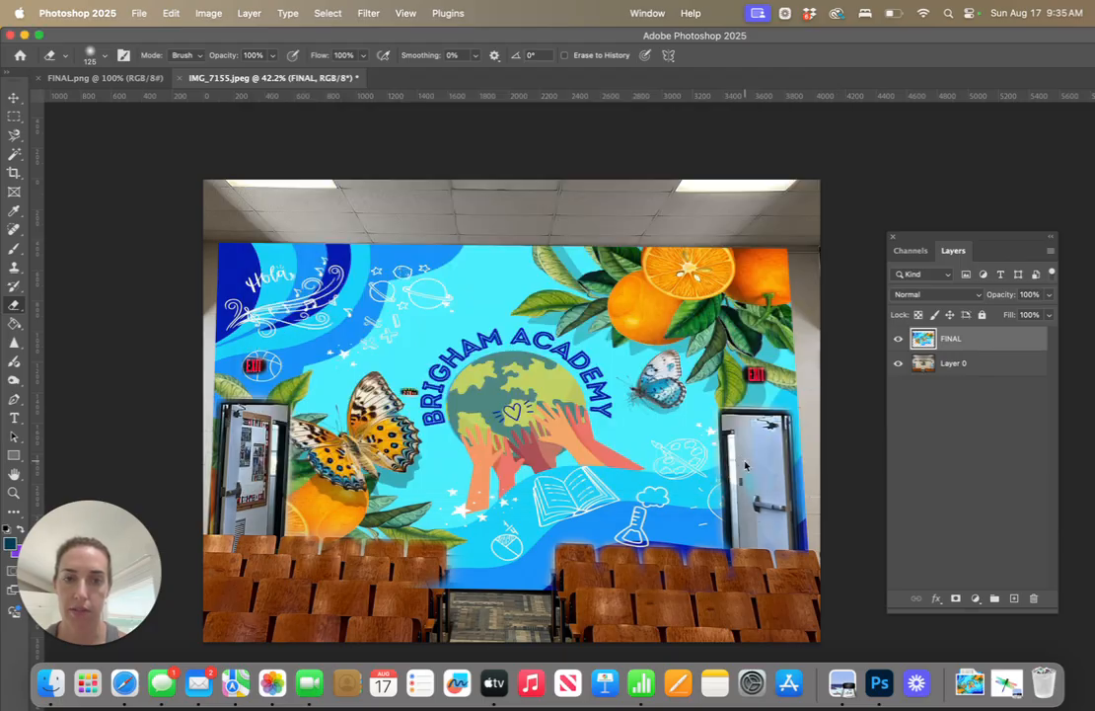
Save a JPEG copy of the mock-up to the Desktop as brigham_mockup.jpg with High quality 8
click(139, 14)
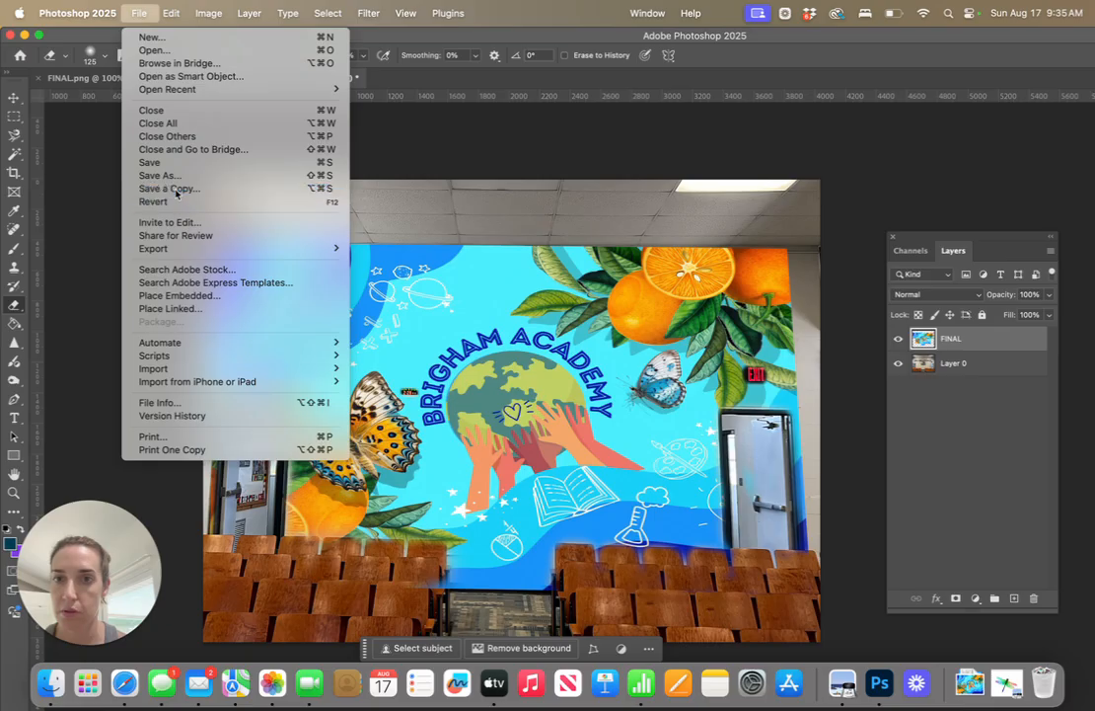
click(171, 188)
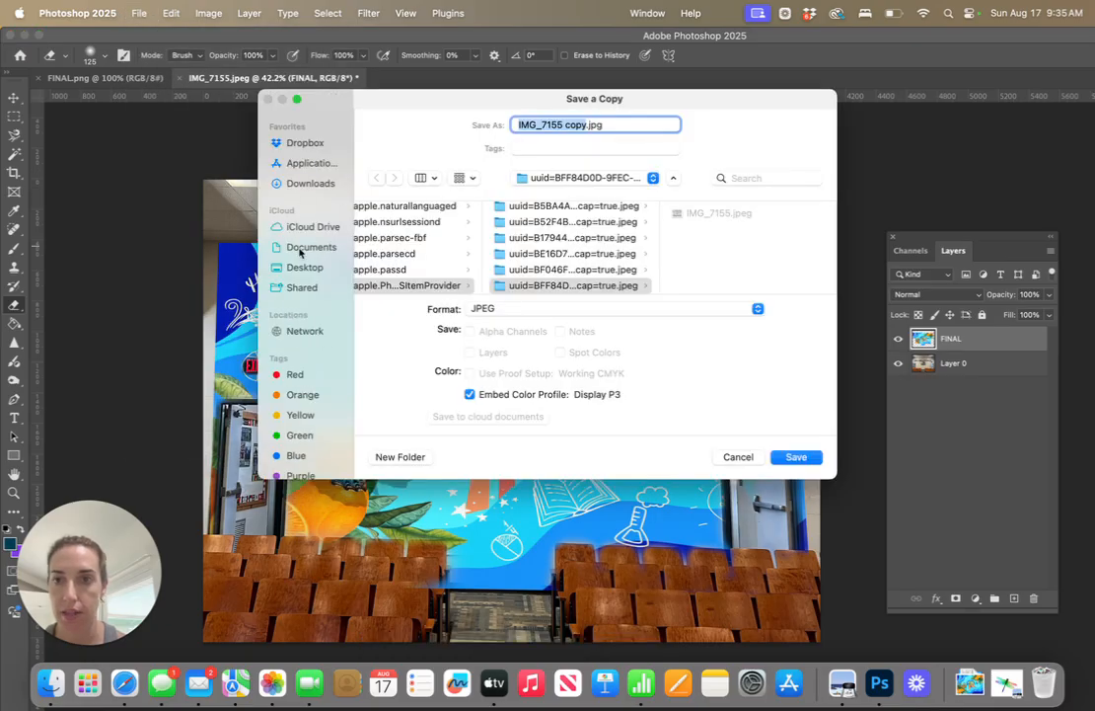
click(300, 248)
click(300, 262)
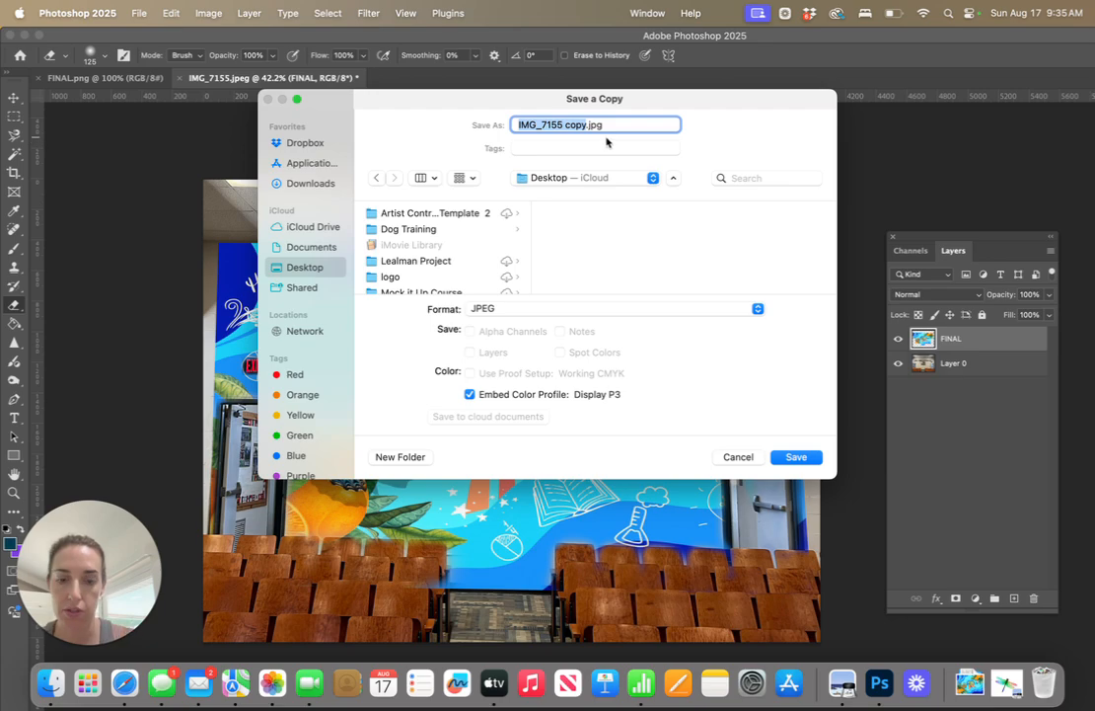
text(b)
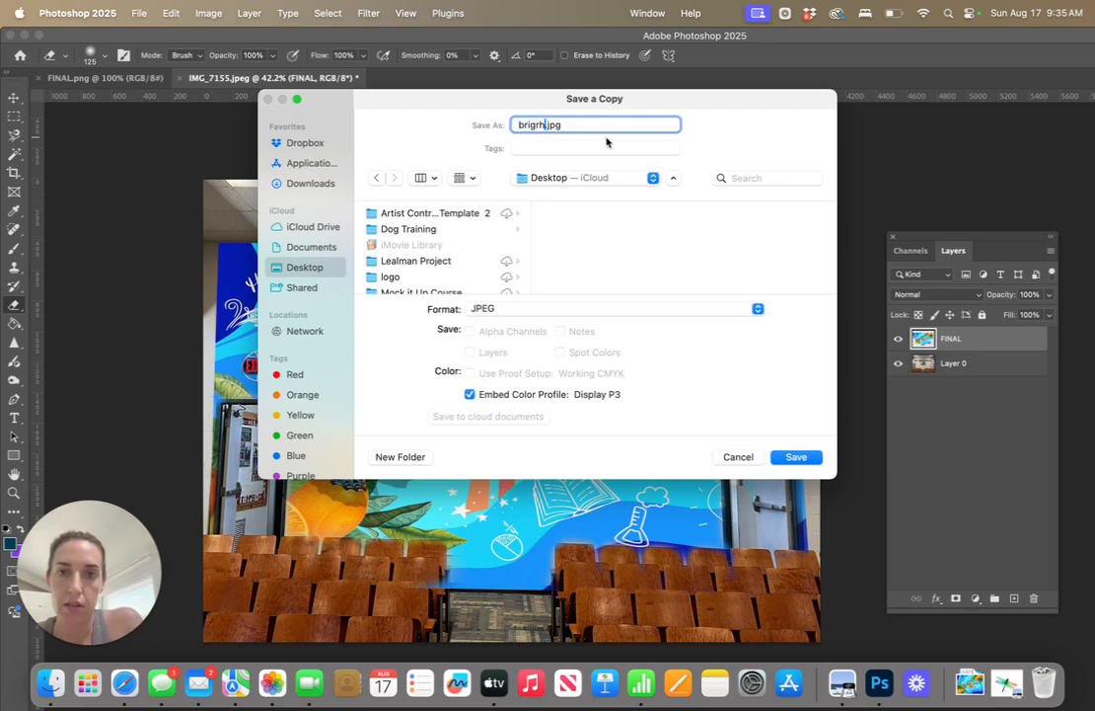
text(righam)
text(c)
text(_mockup)
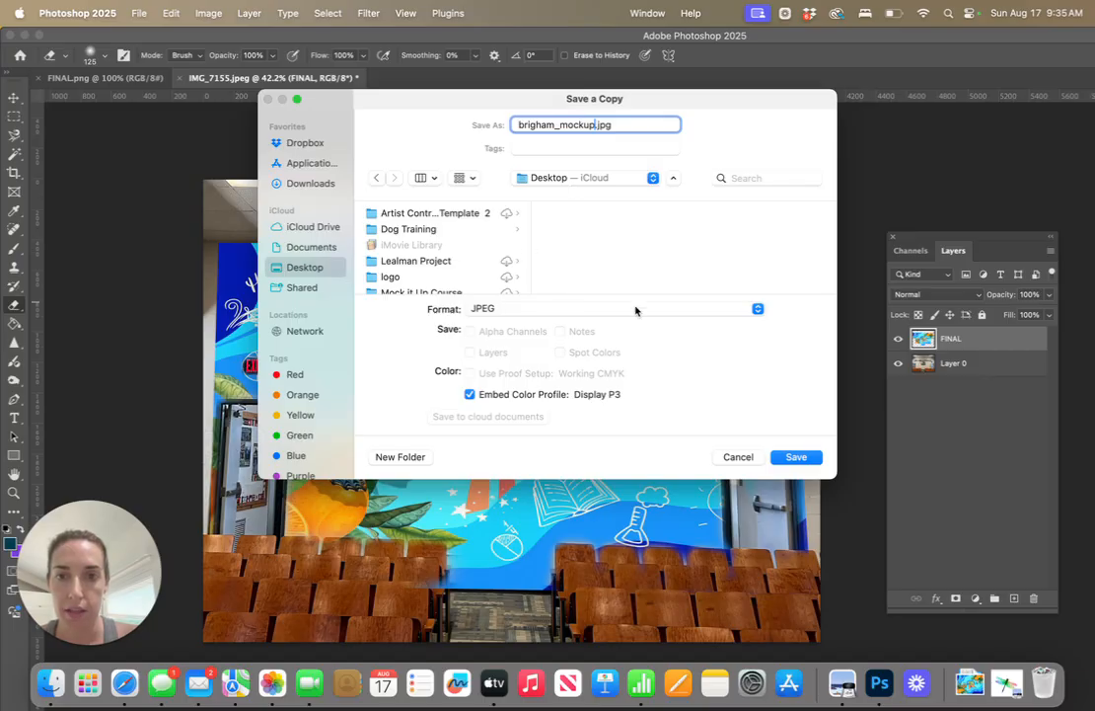
click(796, 460)
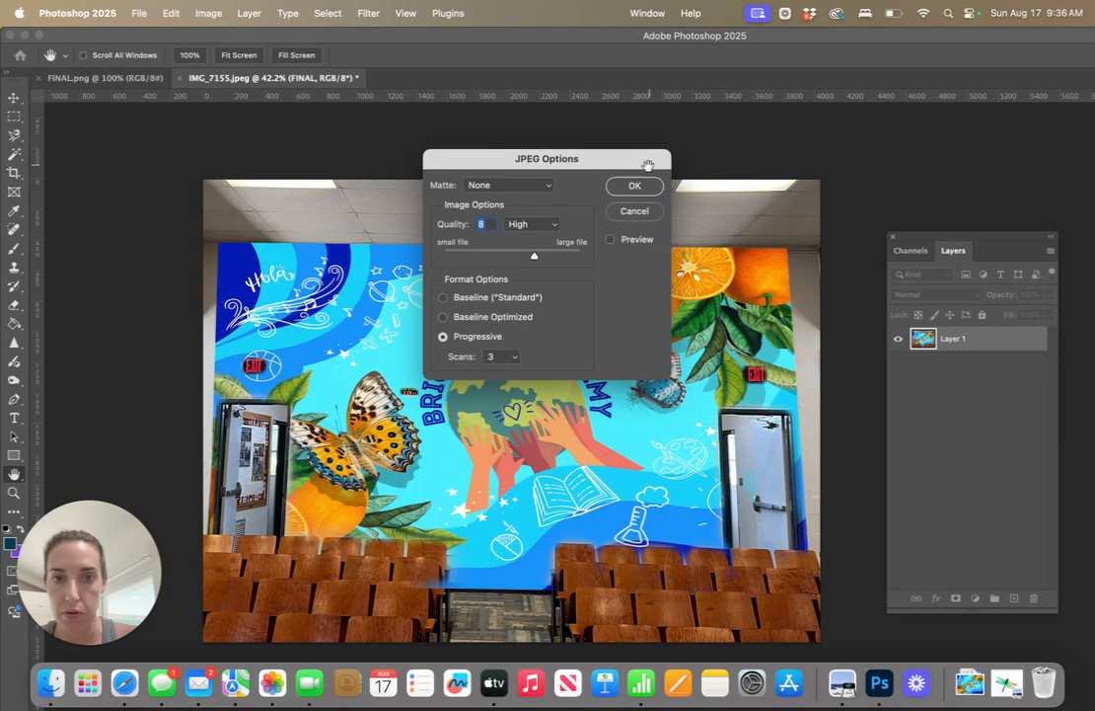
click(640, 185)
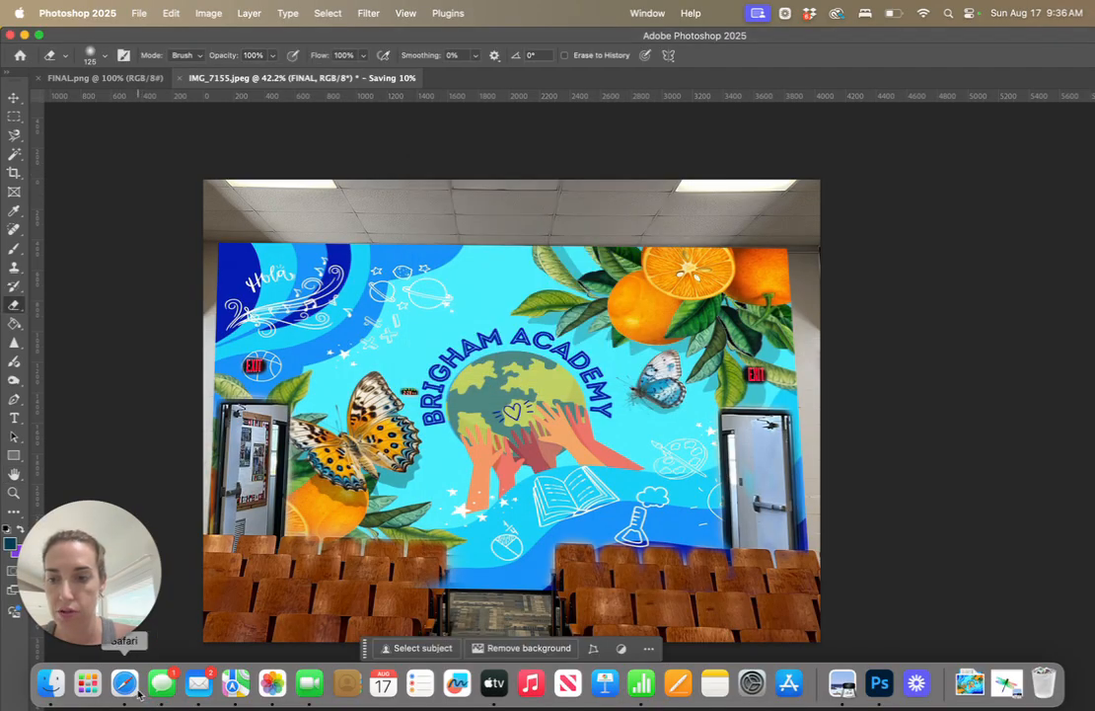
Switch to the Brigham Academy design in Canva and add a blank page after page 5
click(138, 694)
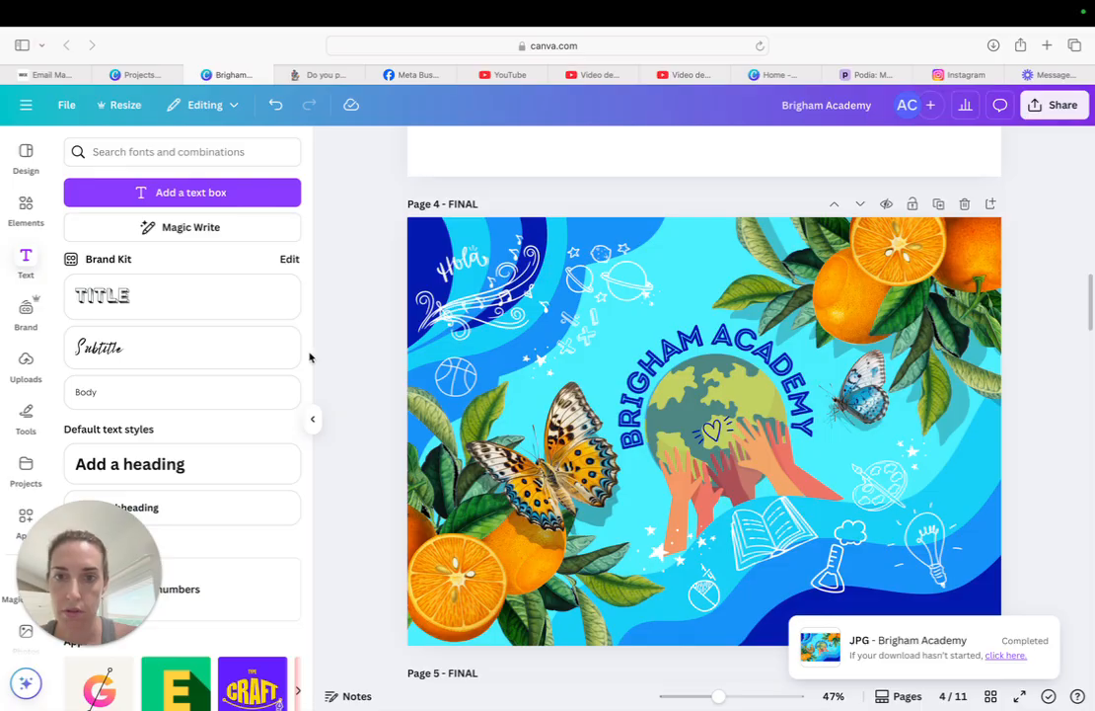
scroll(346, 351, down, 5)
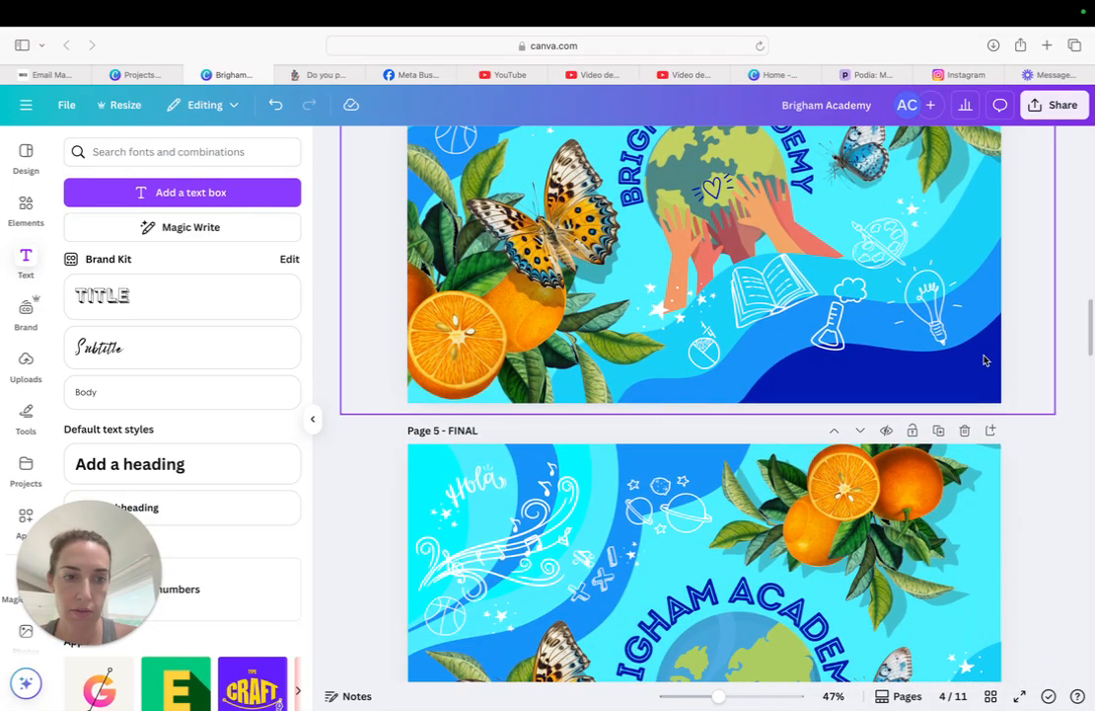
click(992, 431)
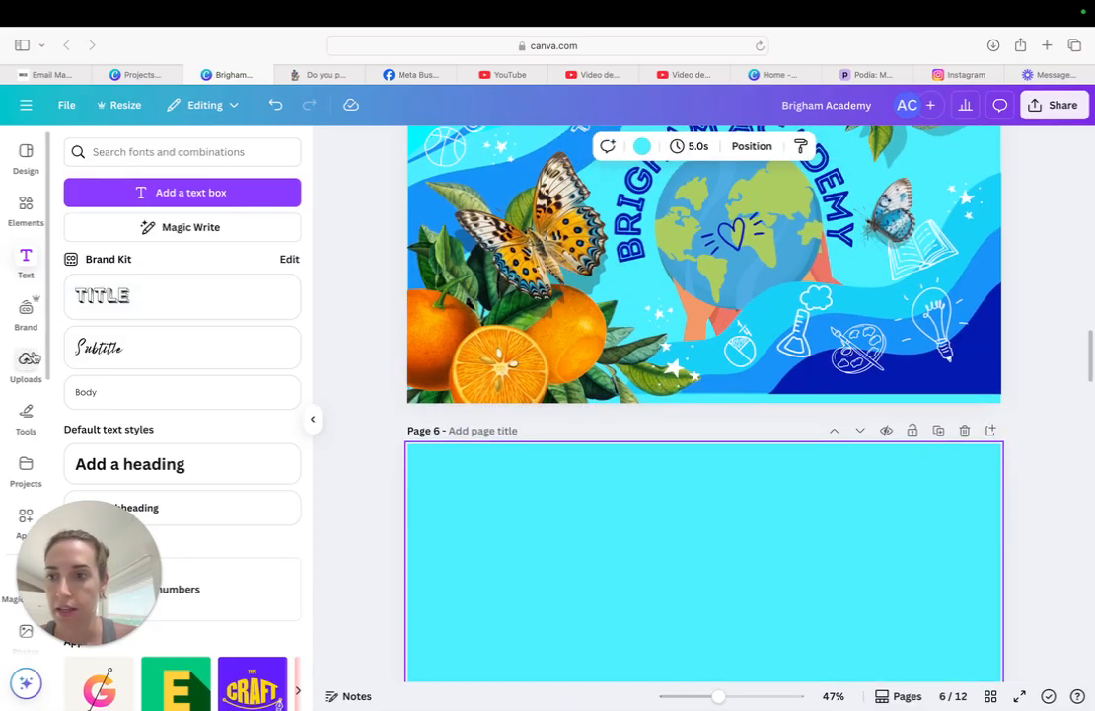
Upload brigham_mockup.jpg from the Desktop to the Canva image uploads
click(27, 359)
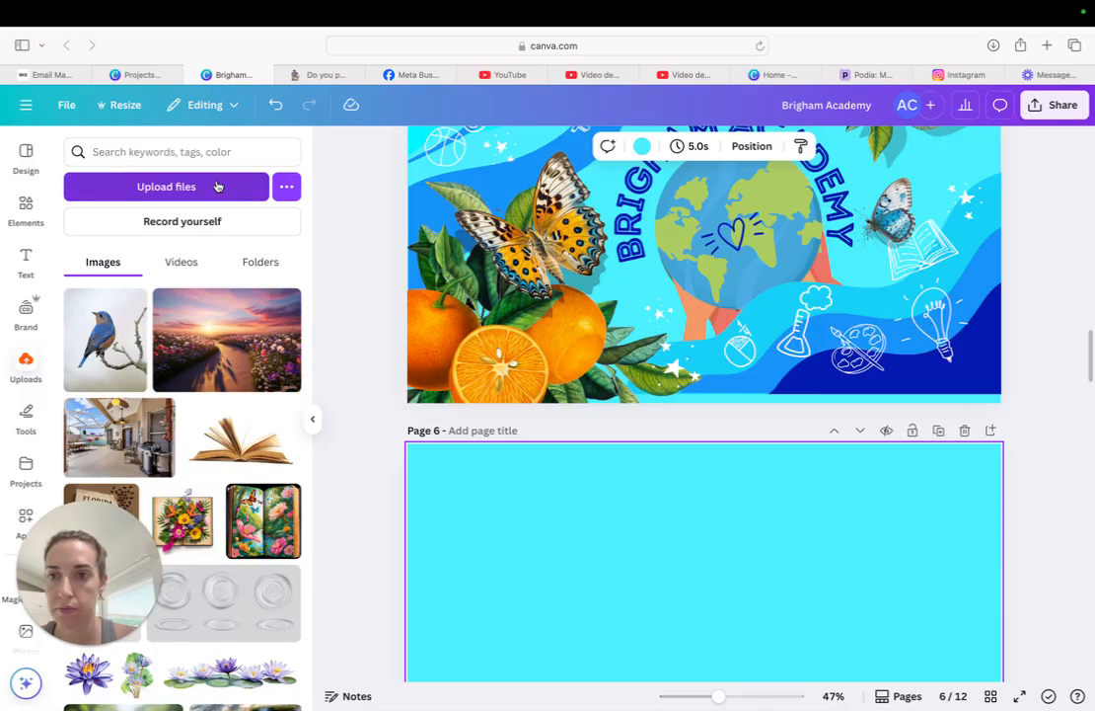
click(217, 187)
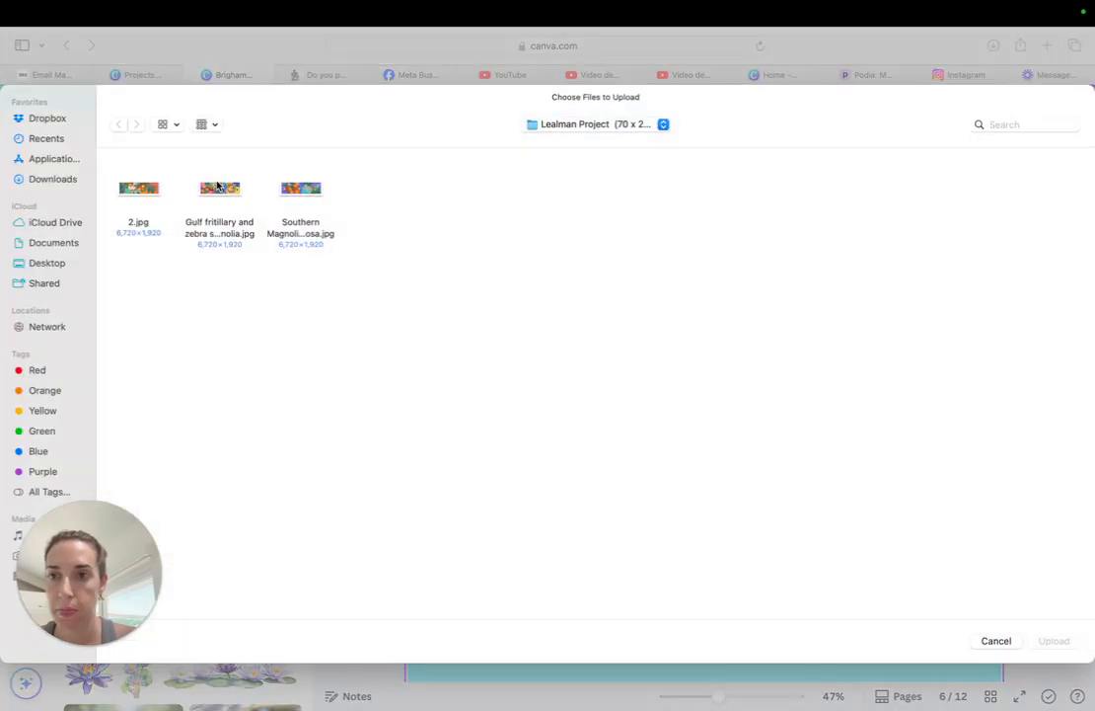
click(44, 138)
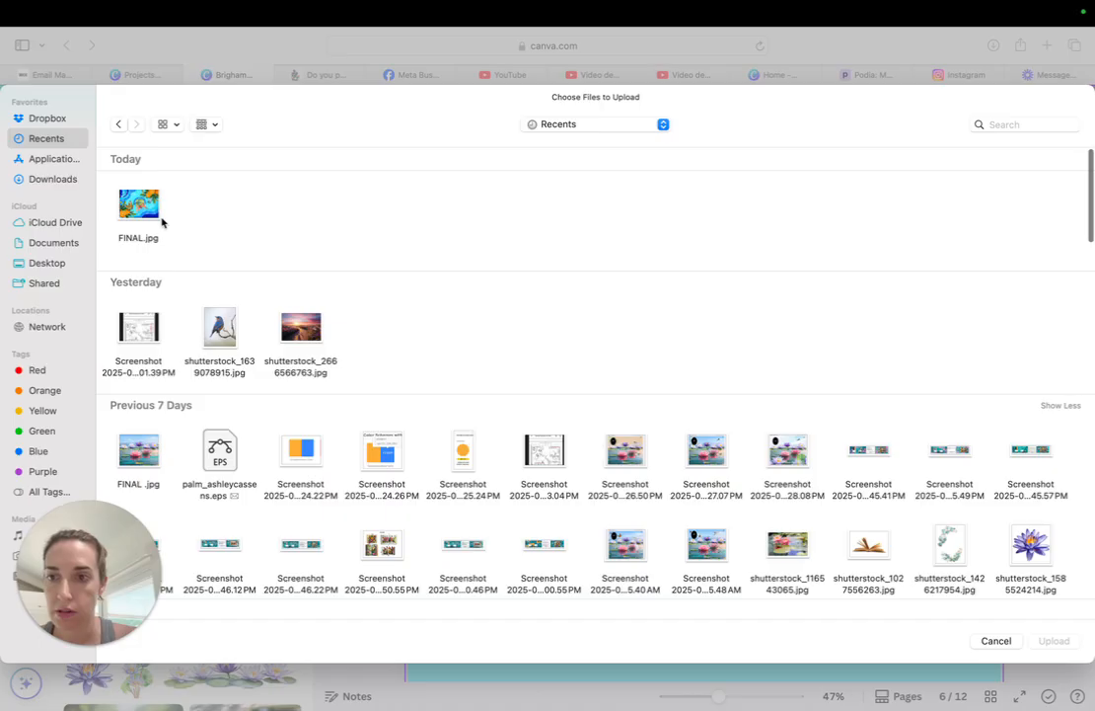
mouse_move(444, 708)
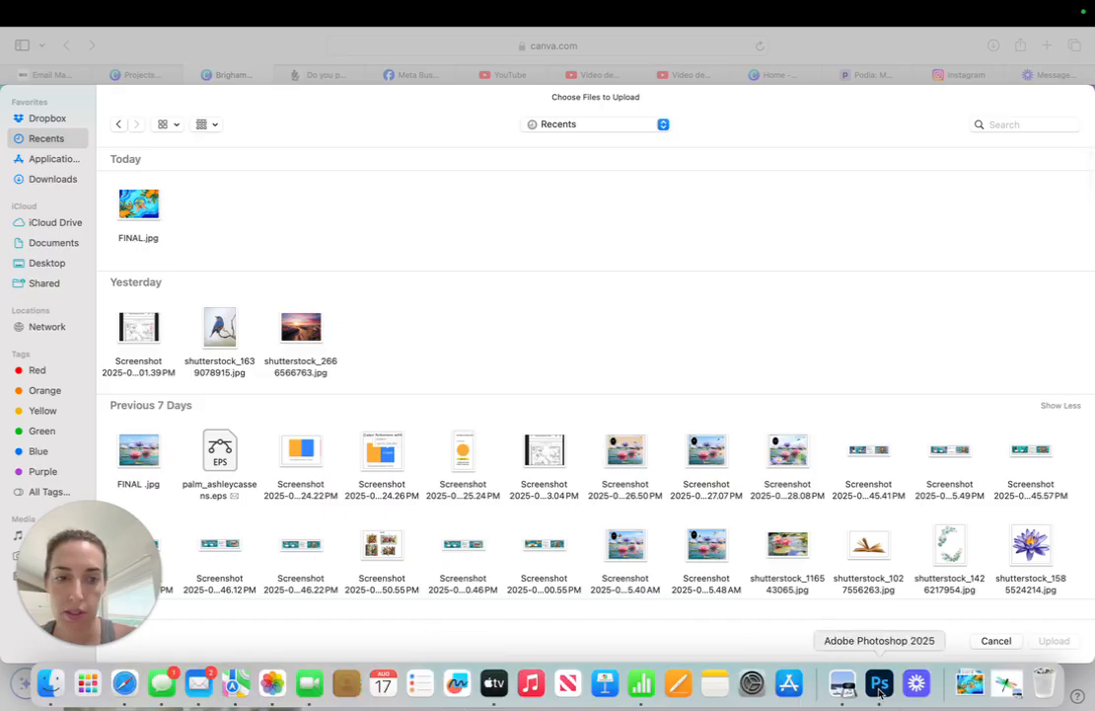
click(880, 694)
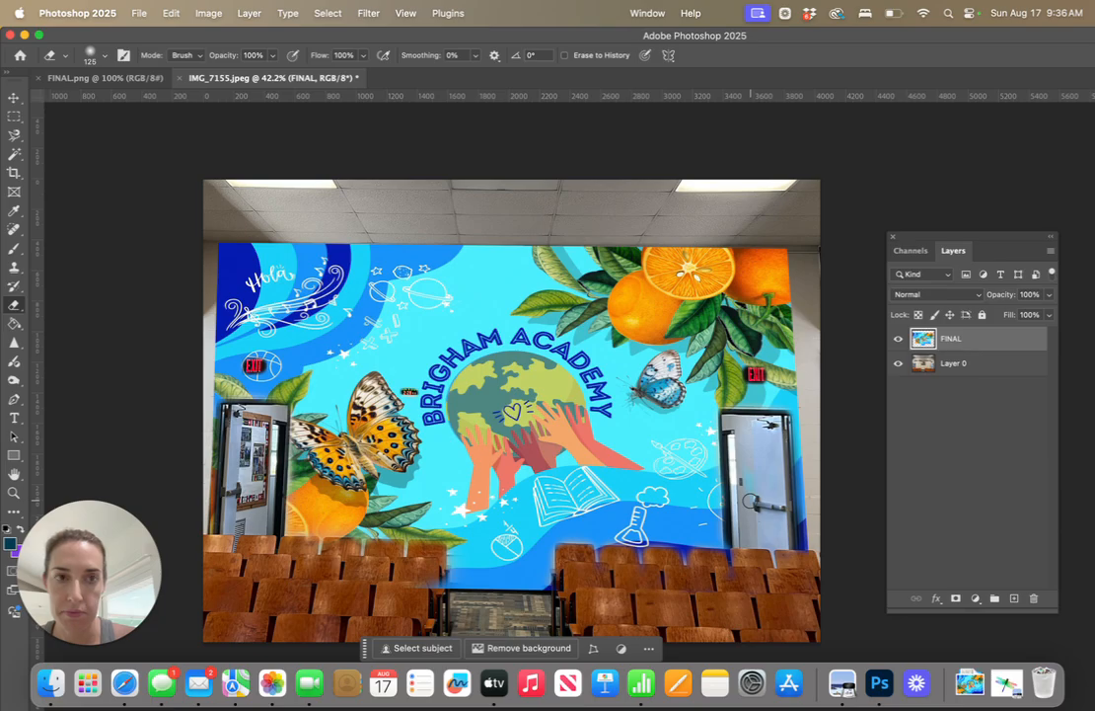
click(125, 682)
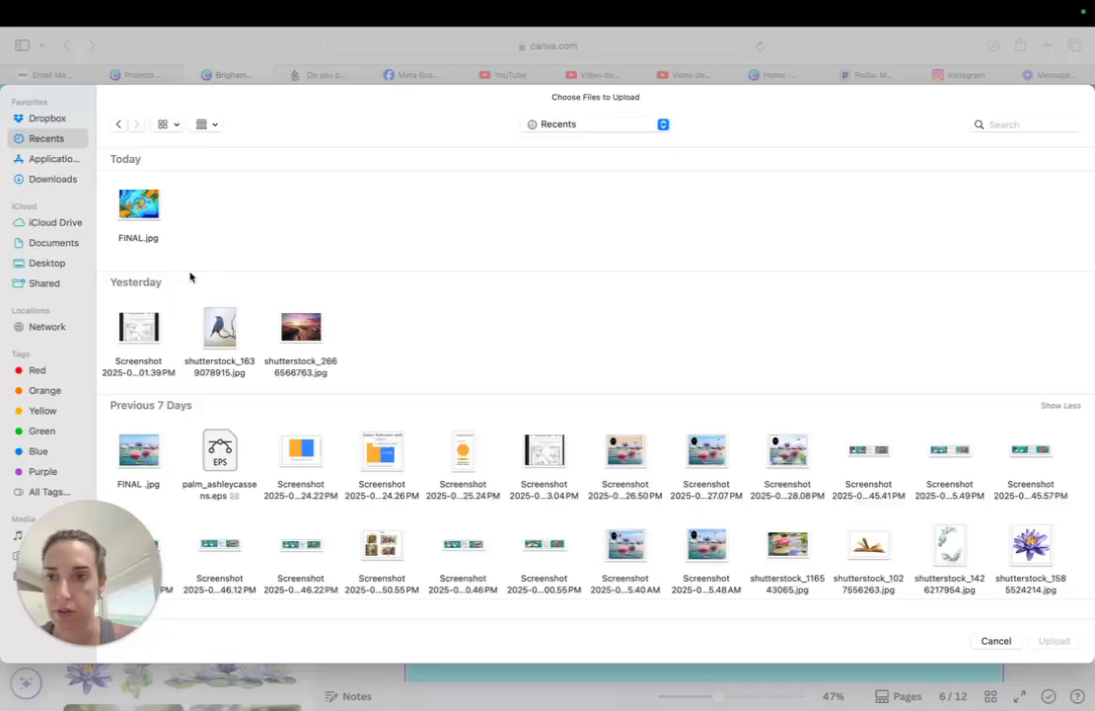
click(41, 249)
click(41, 261)
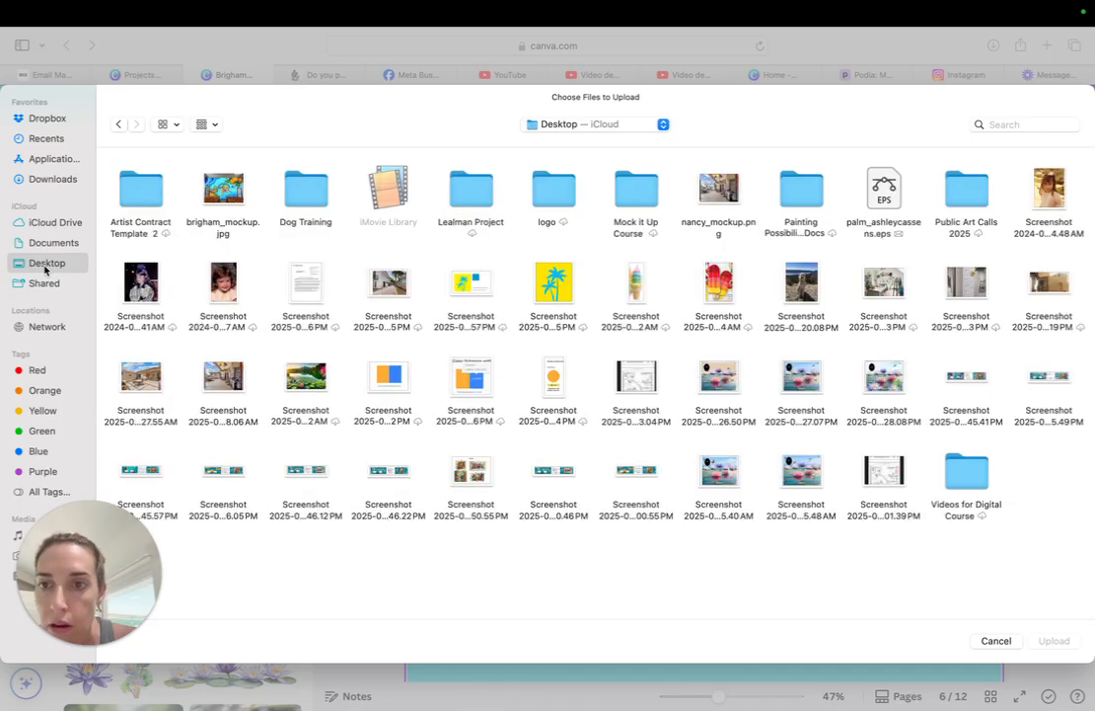
click(207, 201)
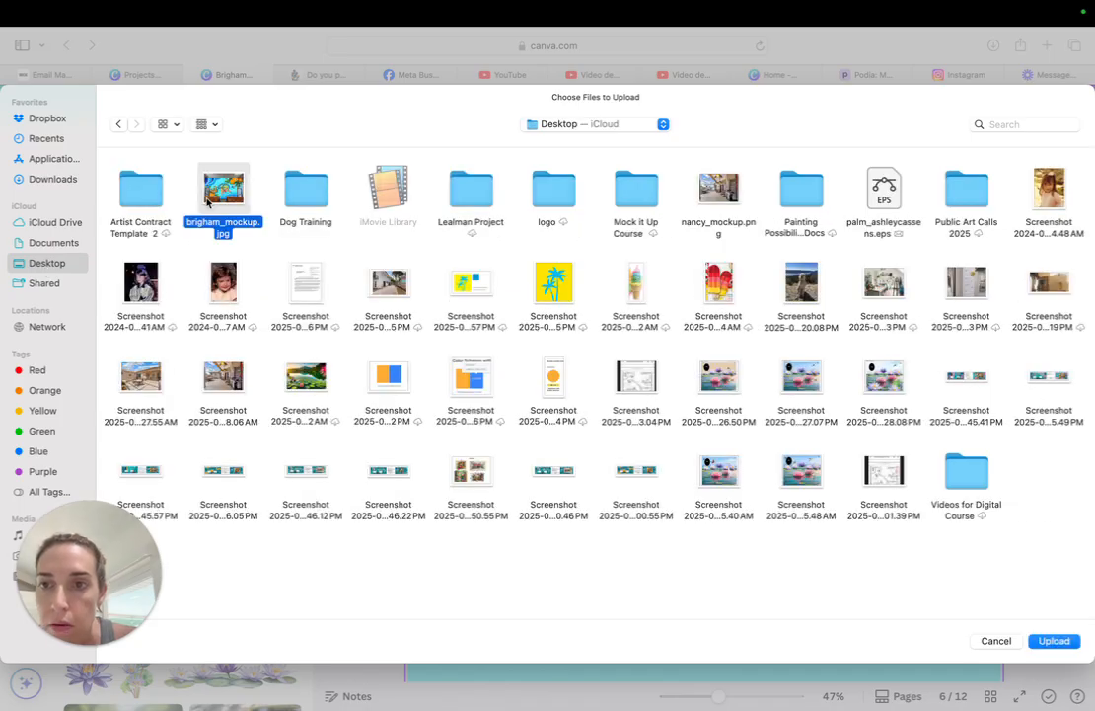
click(1054, 641)
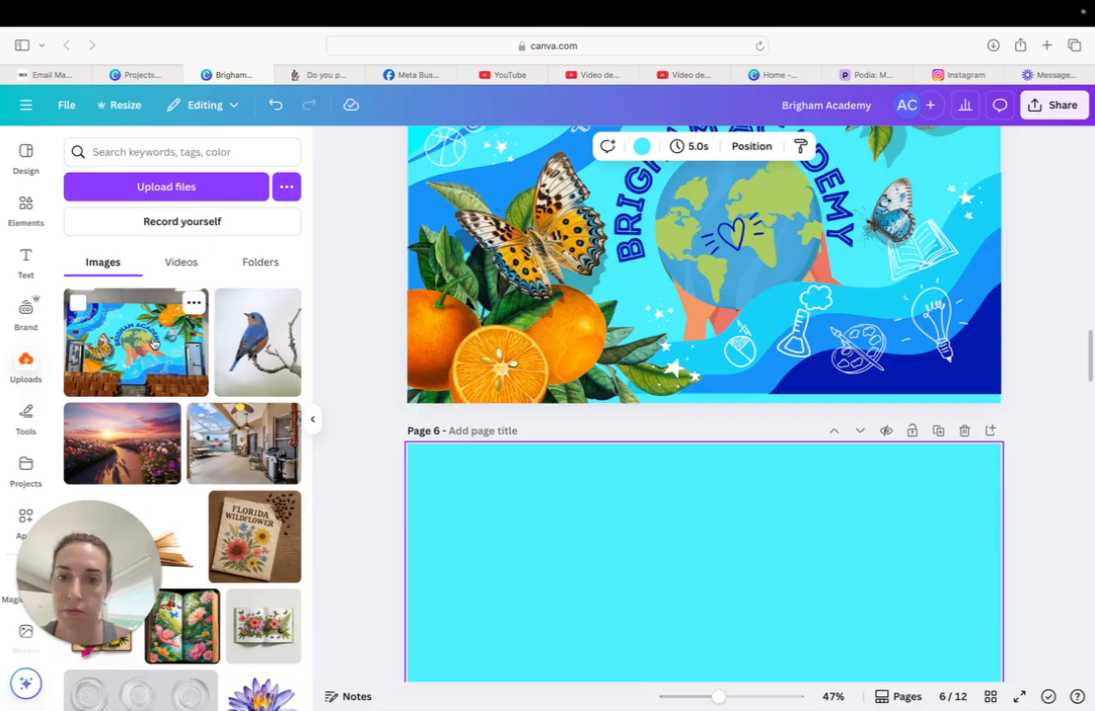
Place the uploaded mock-up on page 6 and enlarge it from the page's upper-left corner until it fills the whole page
click(148, 341)
scroll(499, 444, down, 3)
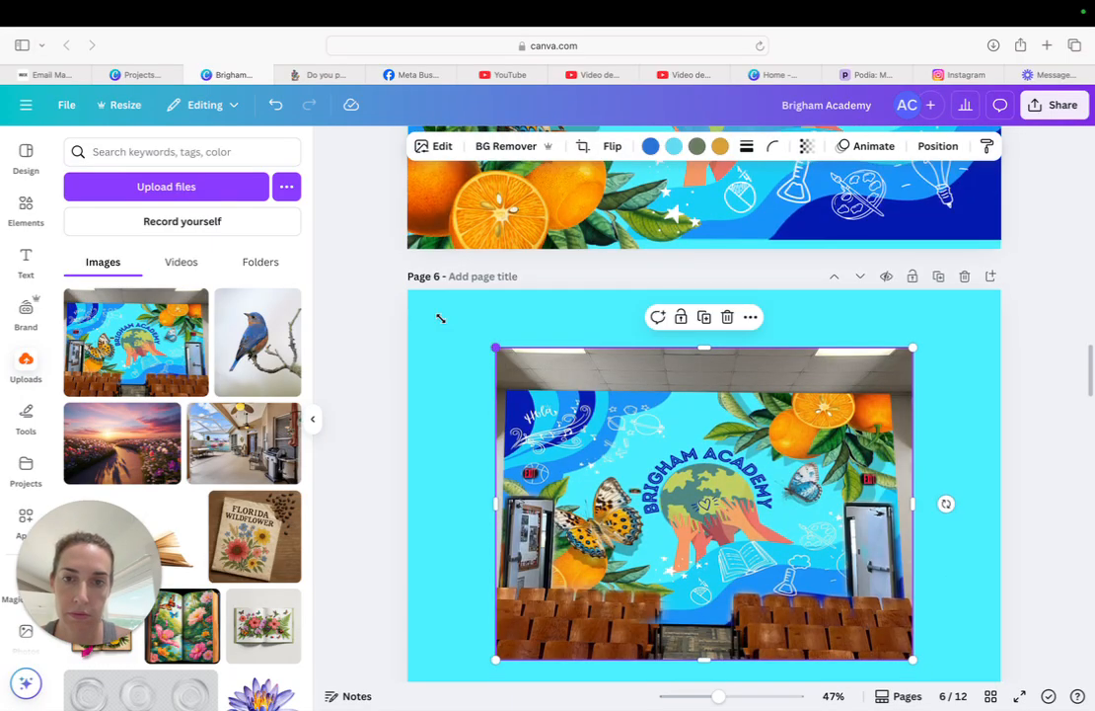
drag(440, 318, 407, 286)
scroll(750, 436, down, 3)
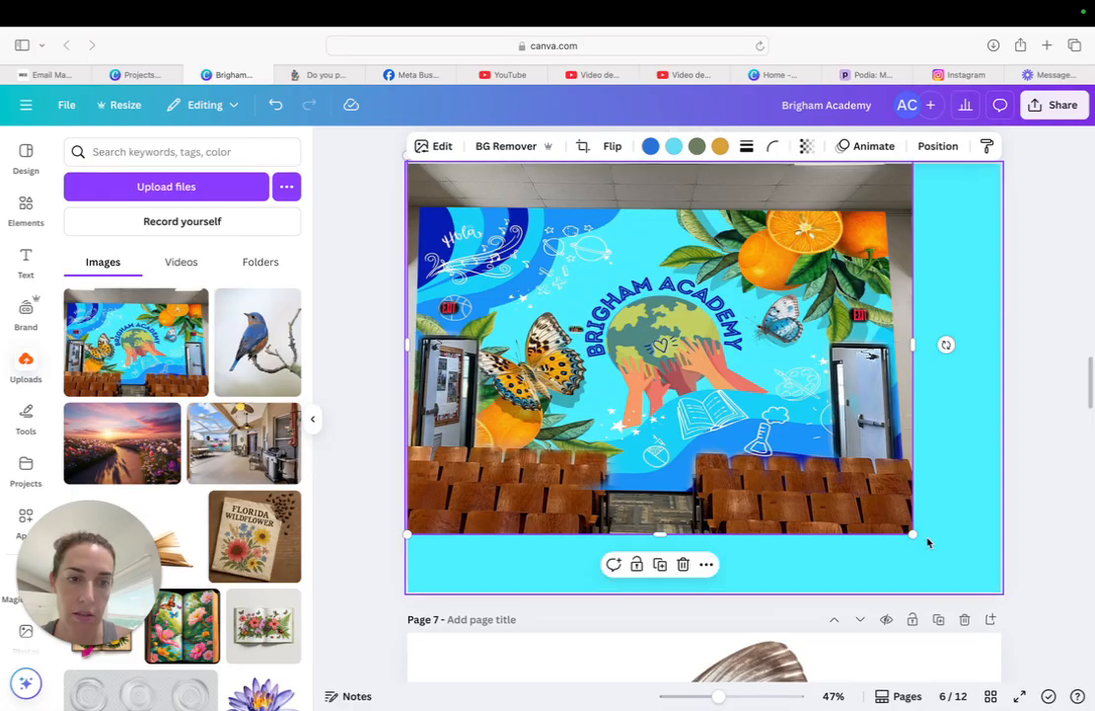
drag(912, 534, 1024, 582)
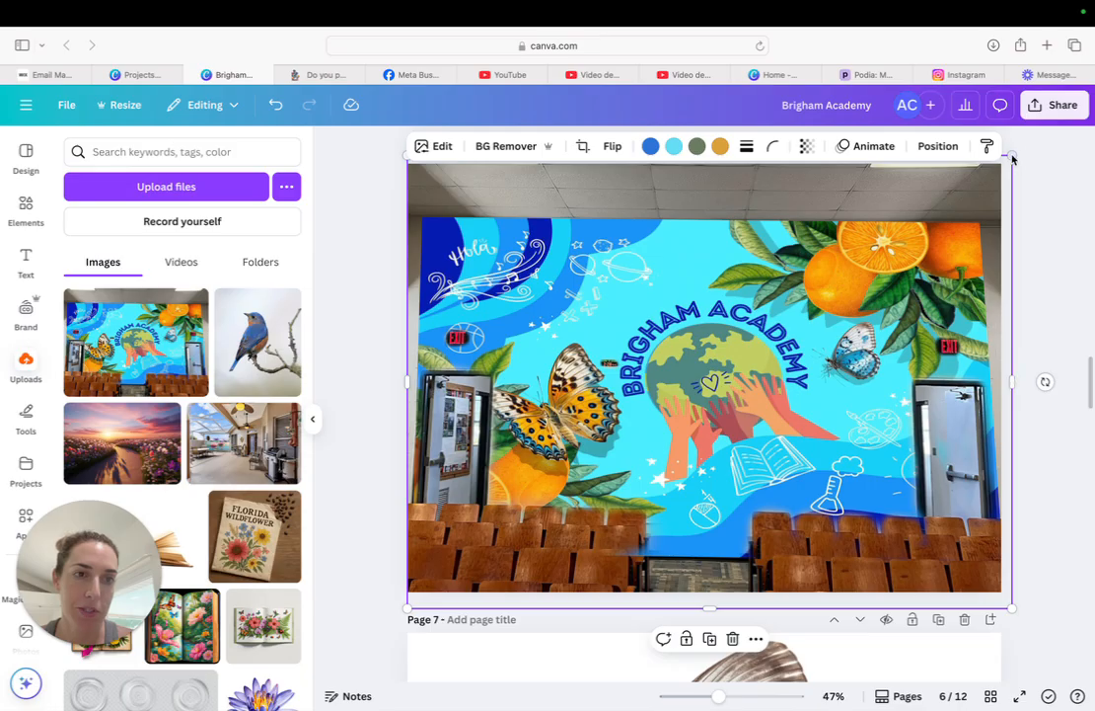
drag(1017, 155, 1021, 148)
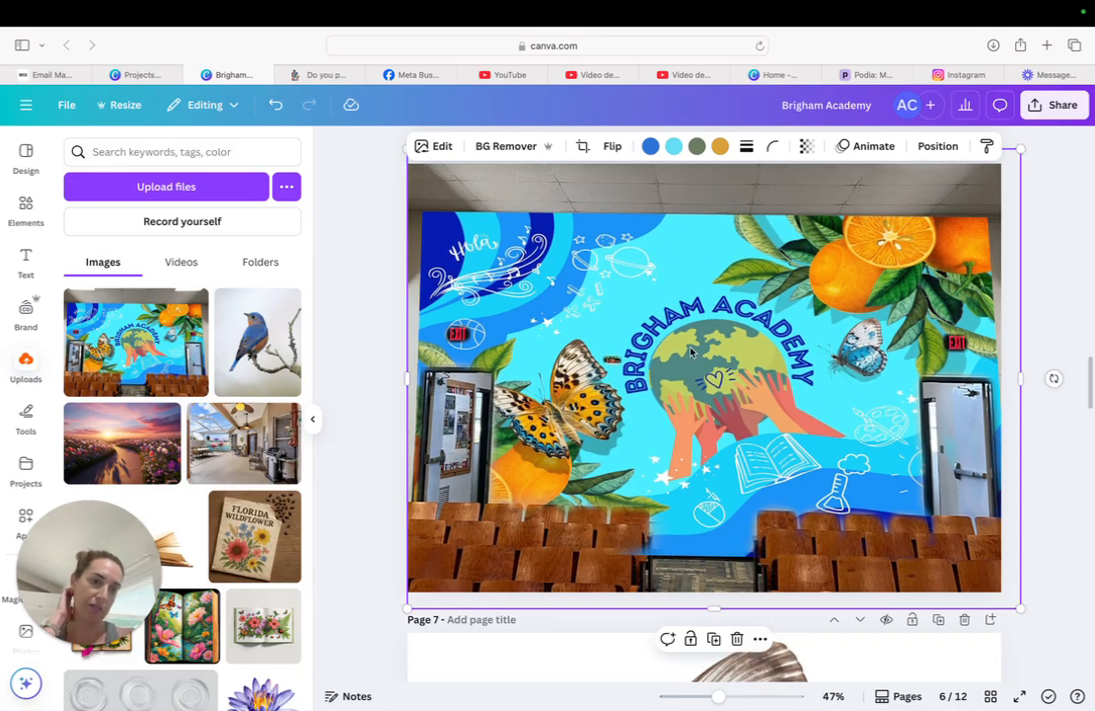
scroll(1006, 430, down, 1)
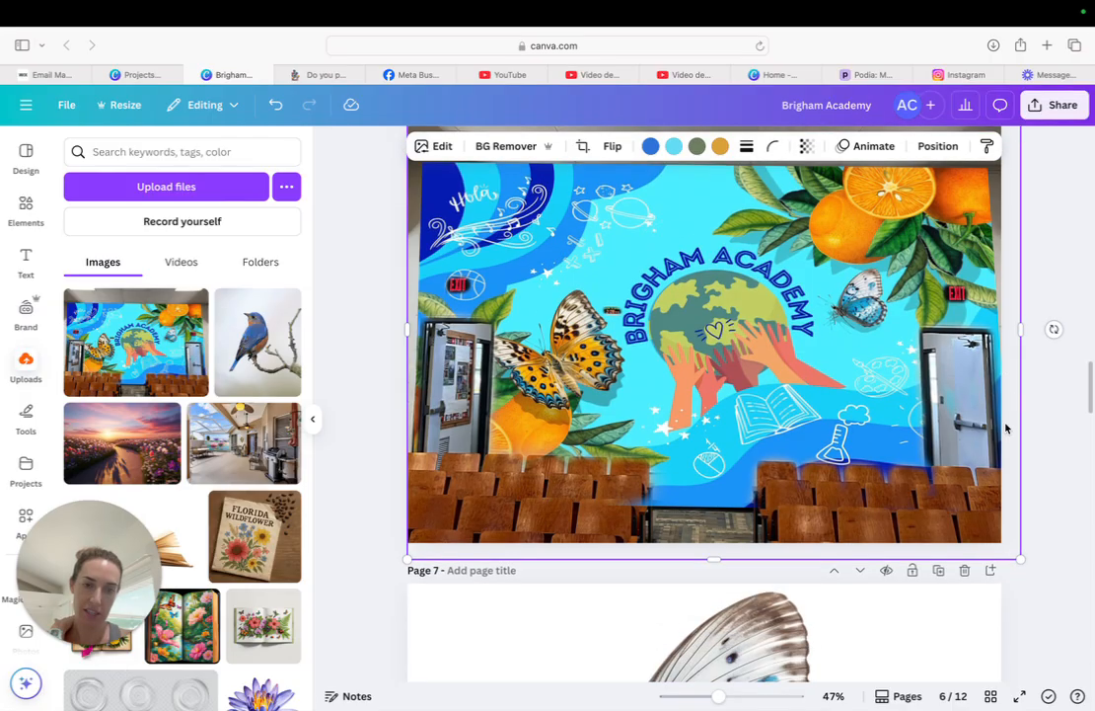
scroll(1024, 405, up, 1)
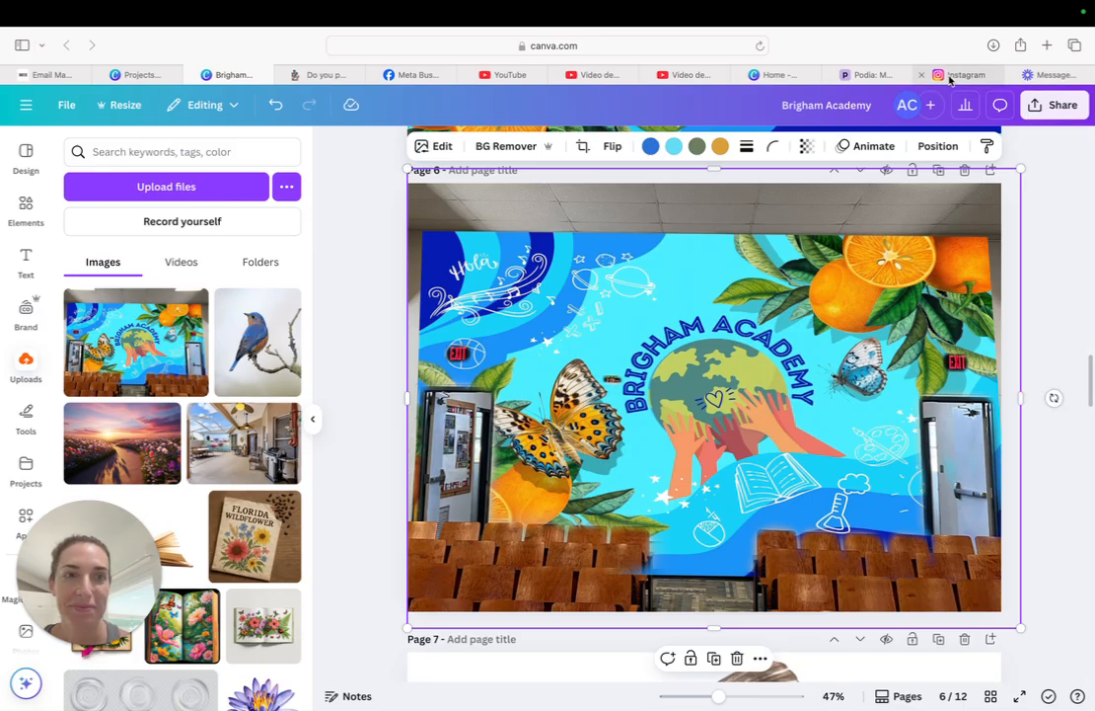
mouse_move(909, 5)
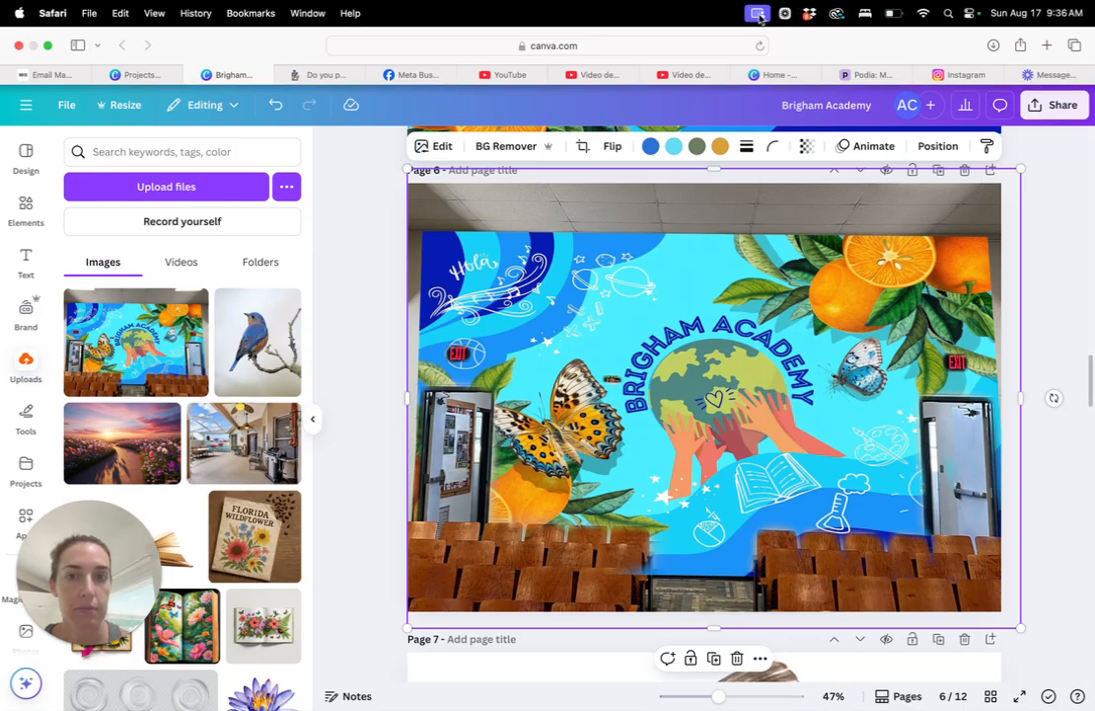